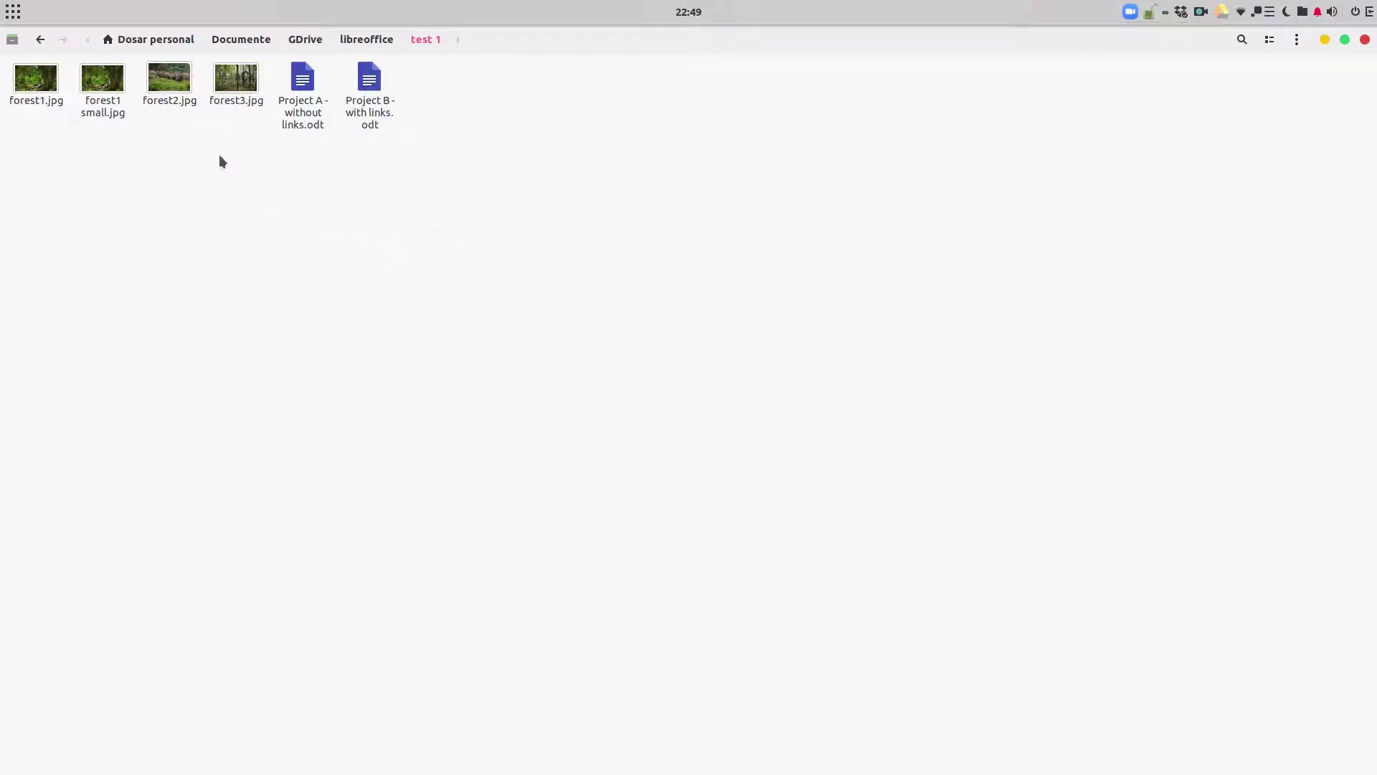
# Step: Open "Project A - without links.odt" and insert forest1.jpg from the libreoffice/test 1 folder as an embedded image
pyautogui.click(307, 84)
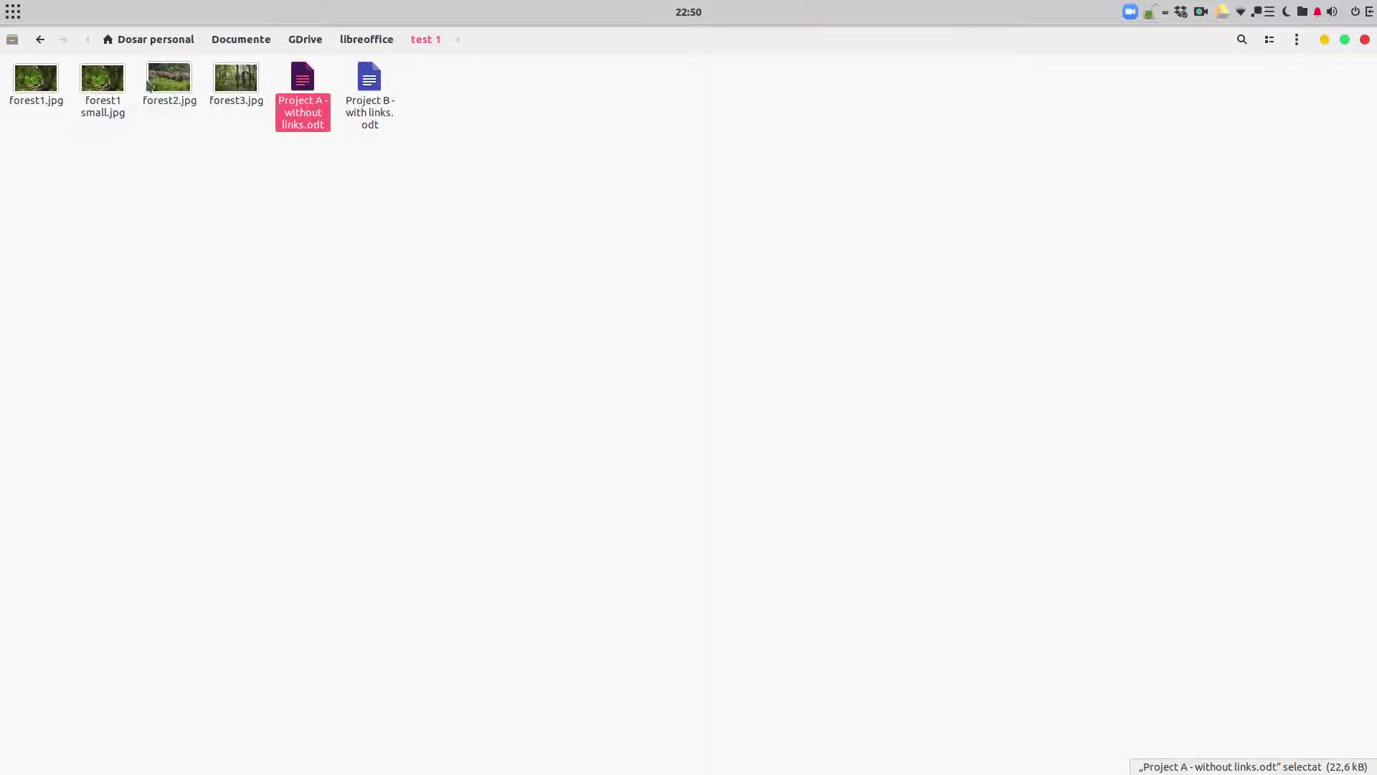
pyautogui.doubleClick(306, 85)
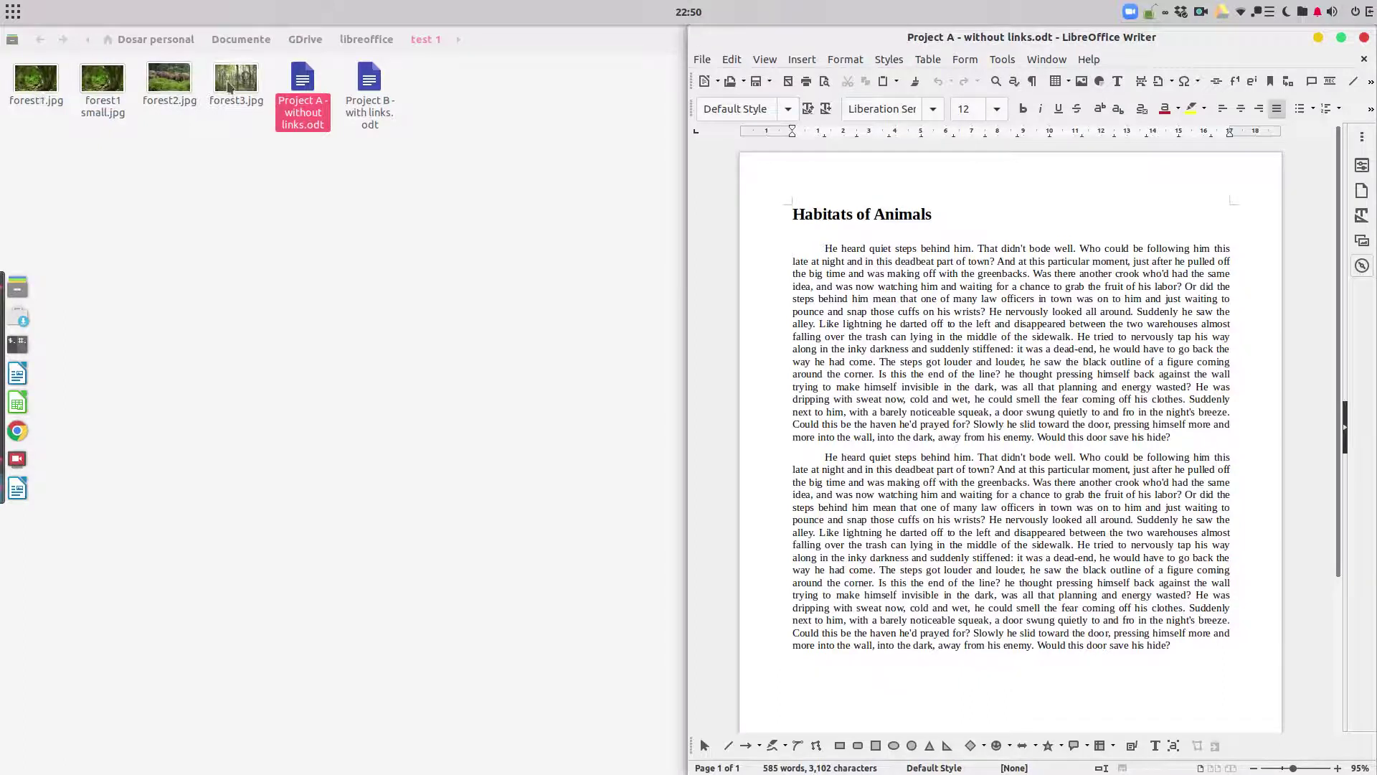
pyautogui.click(798, 60)
pyautogui.click(811, 111)
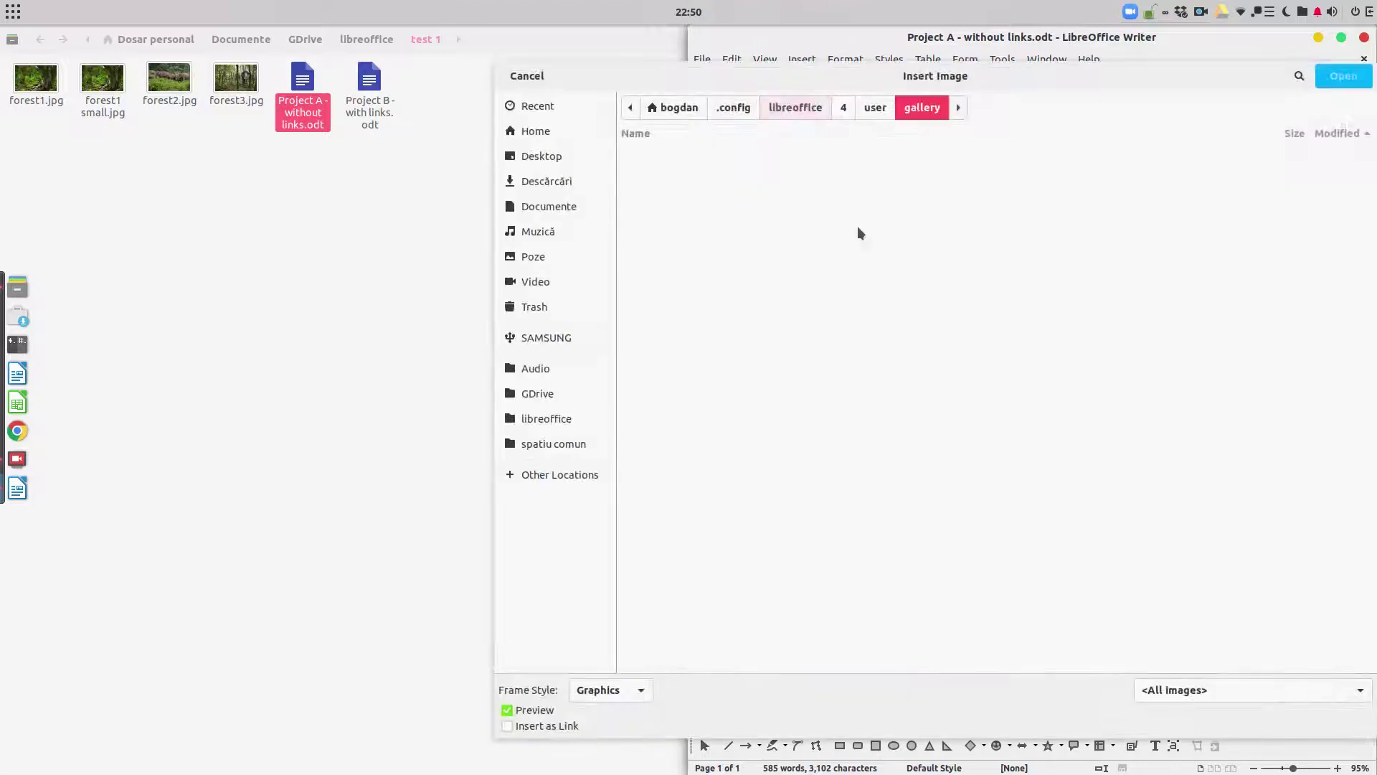
pyautogui.click(542, 417)
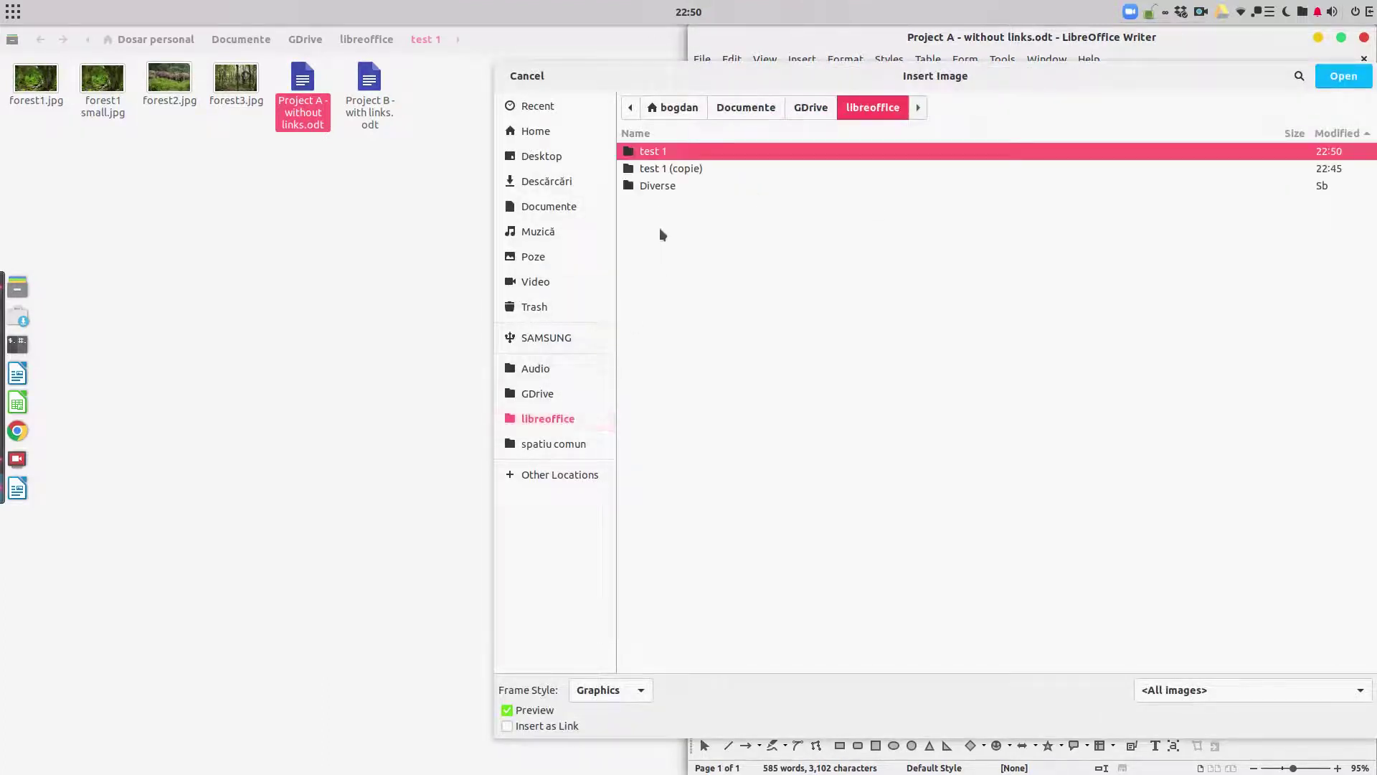
pyautogui.doubleClick(672, 152)
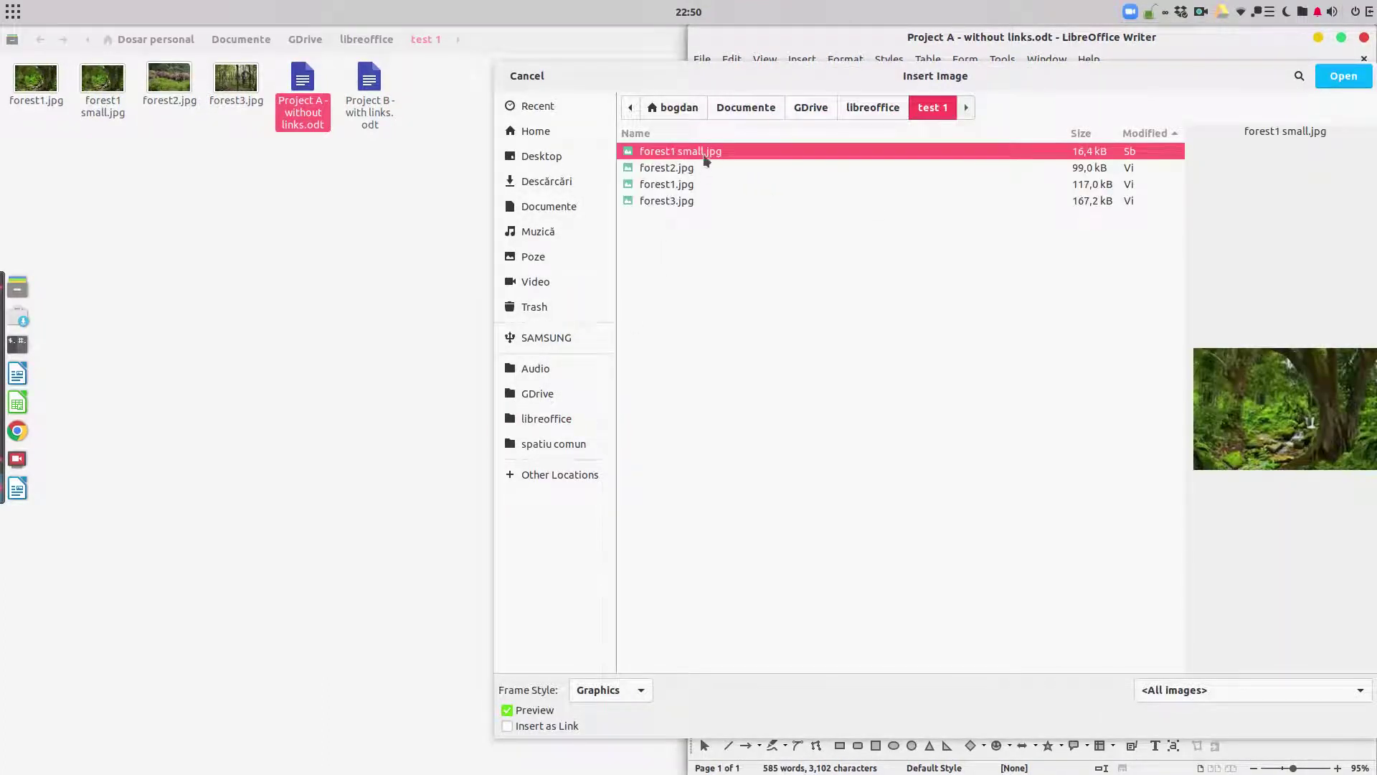
pyautogui.doubleClick(696, 183)
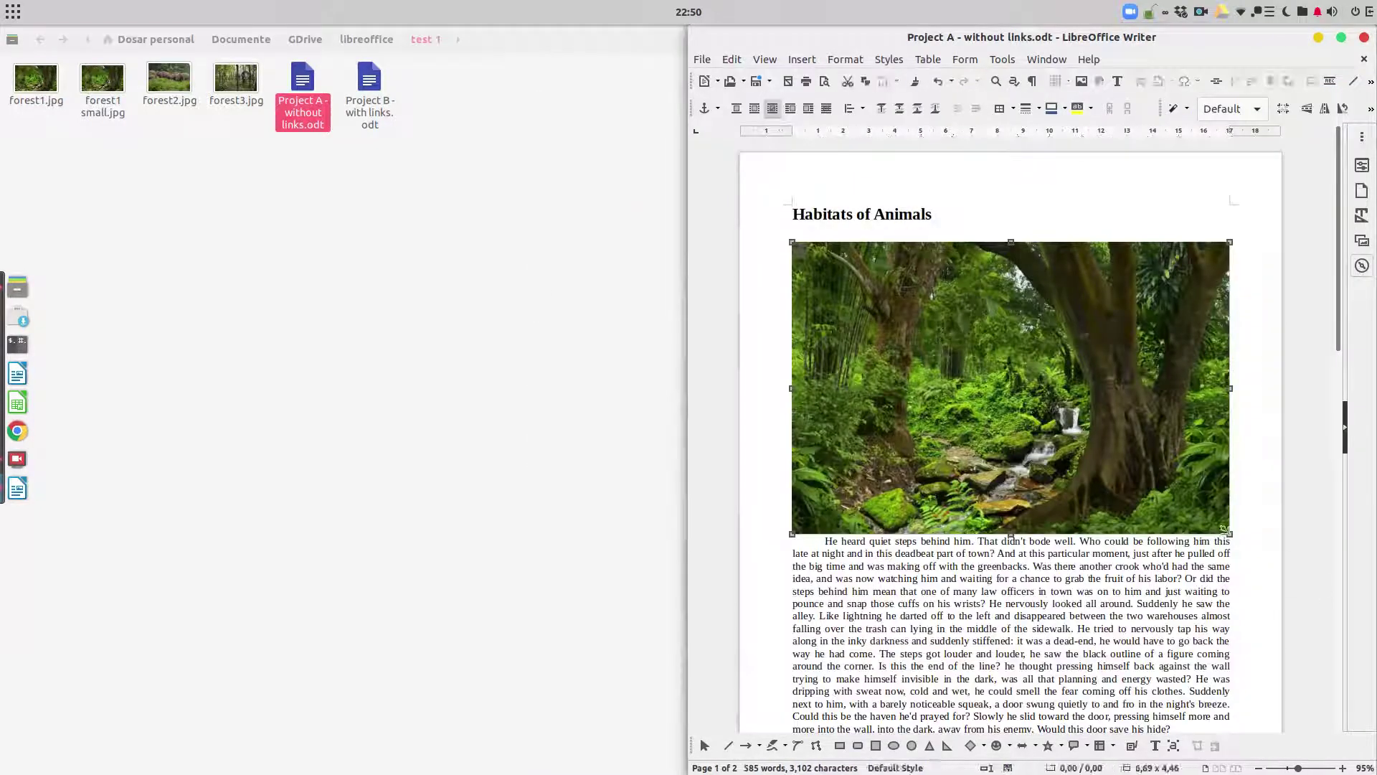
# Step: Shrink the forest1 image to about 3.33 × 2.22 in and align it with the left margin beside the first paragraph
pyautogui.moveTo(1229, 533); pyautogui.dragTo(998, 382)
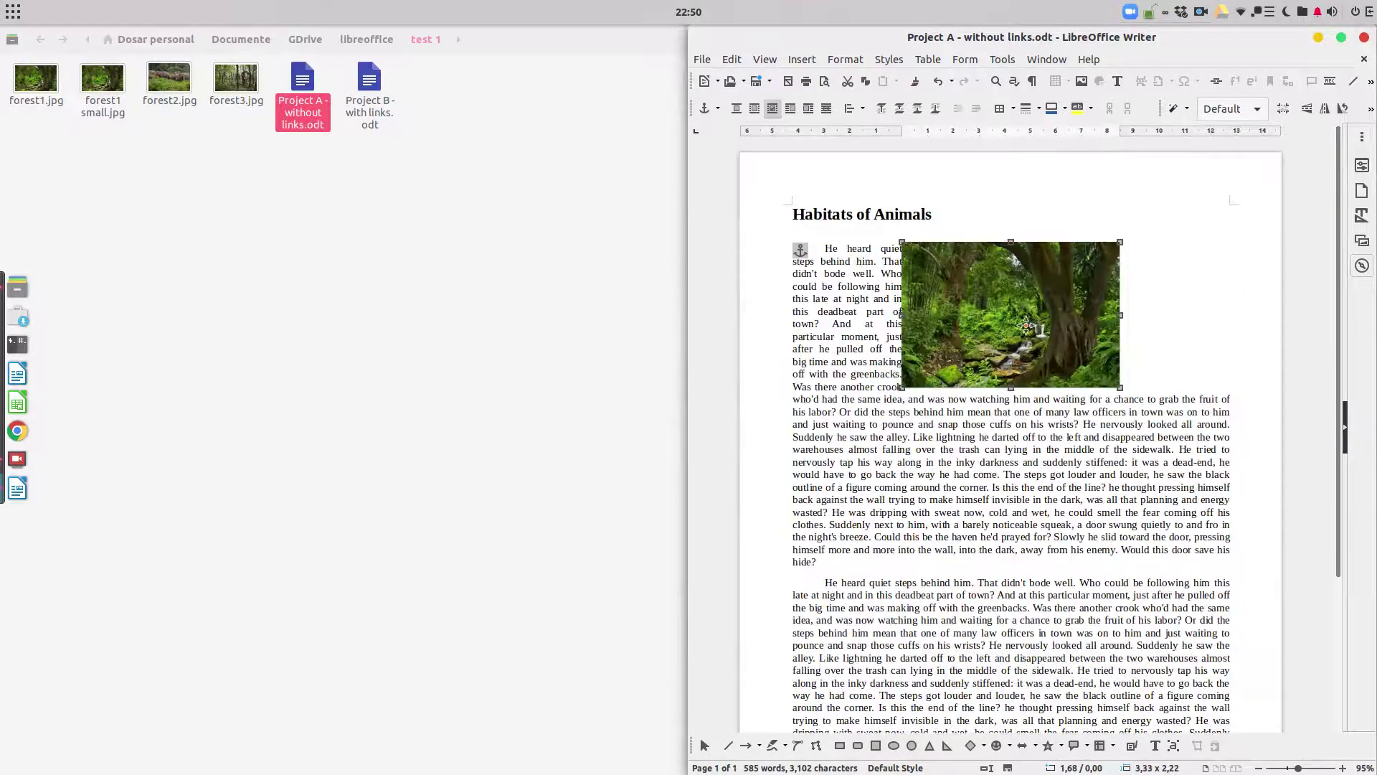
pyautogui.moveTo(1018, 324); pyautogui.dragTo(907, 326)
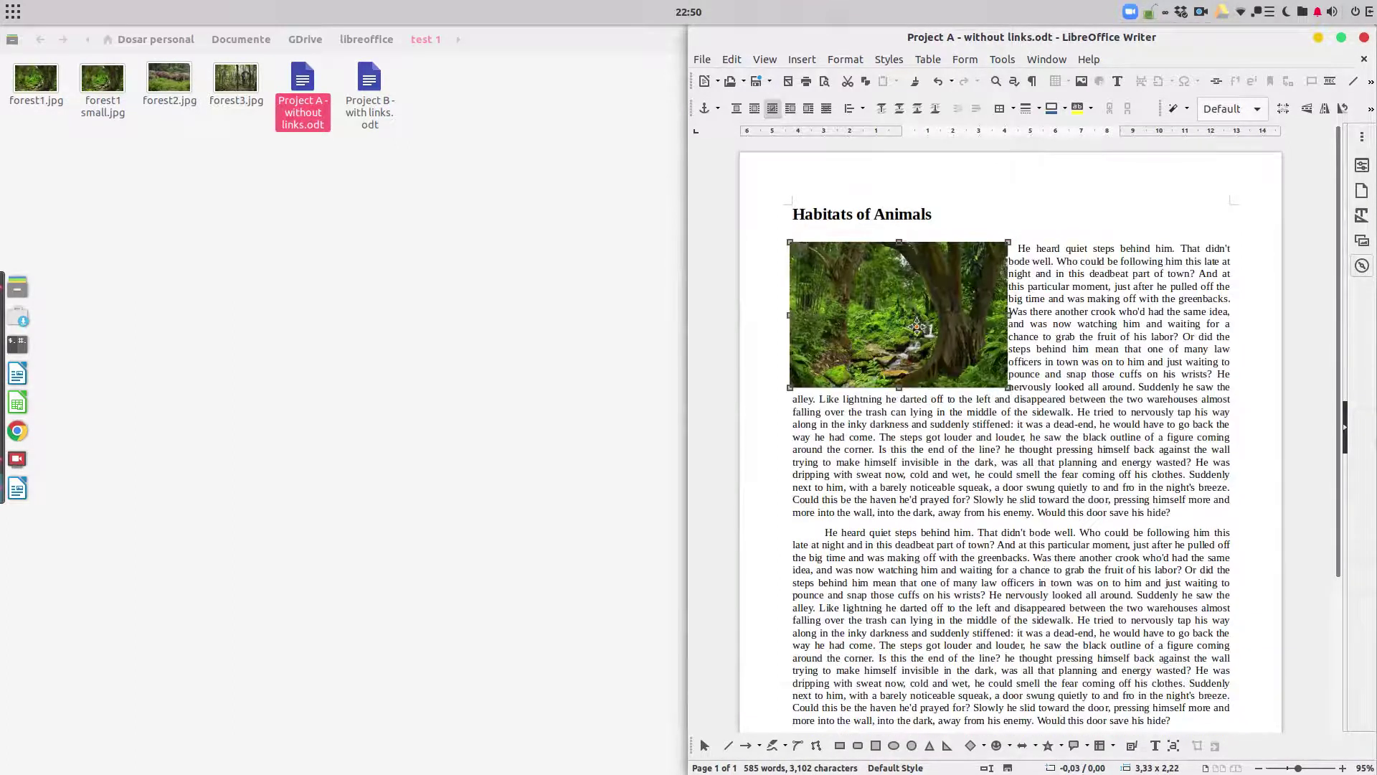
pyautogui.click(1060, 373)
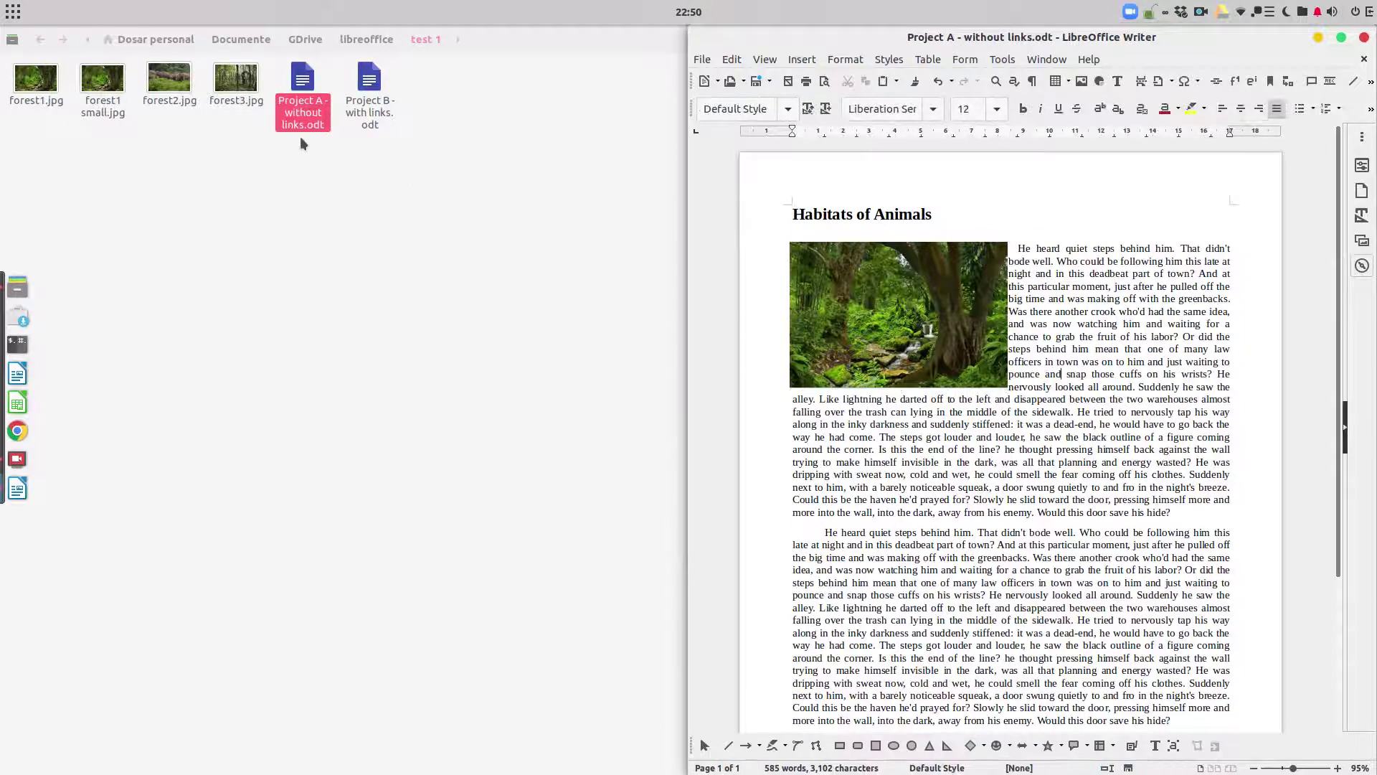
# Step: Insert forest2.jpg, shrink it to about 3.53 × 2.49 in, and place it at the right margin where the two paragraphs meet
pyautogui.click(1080, 81)
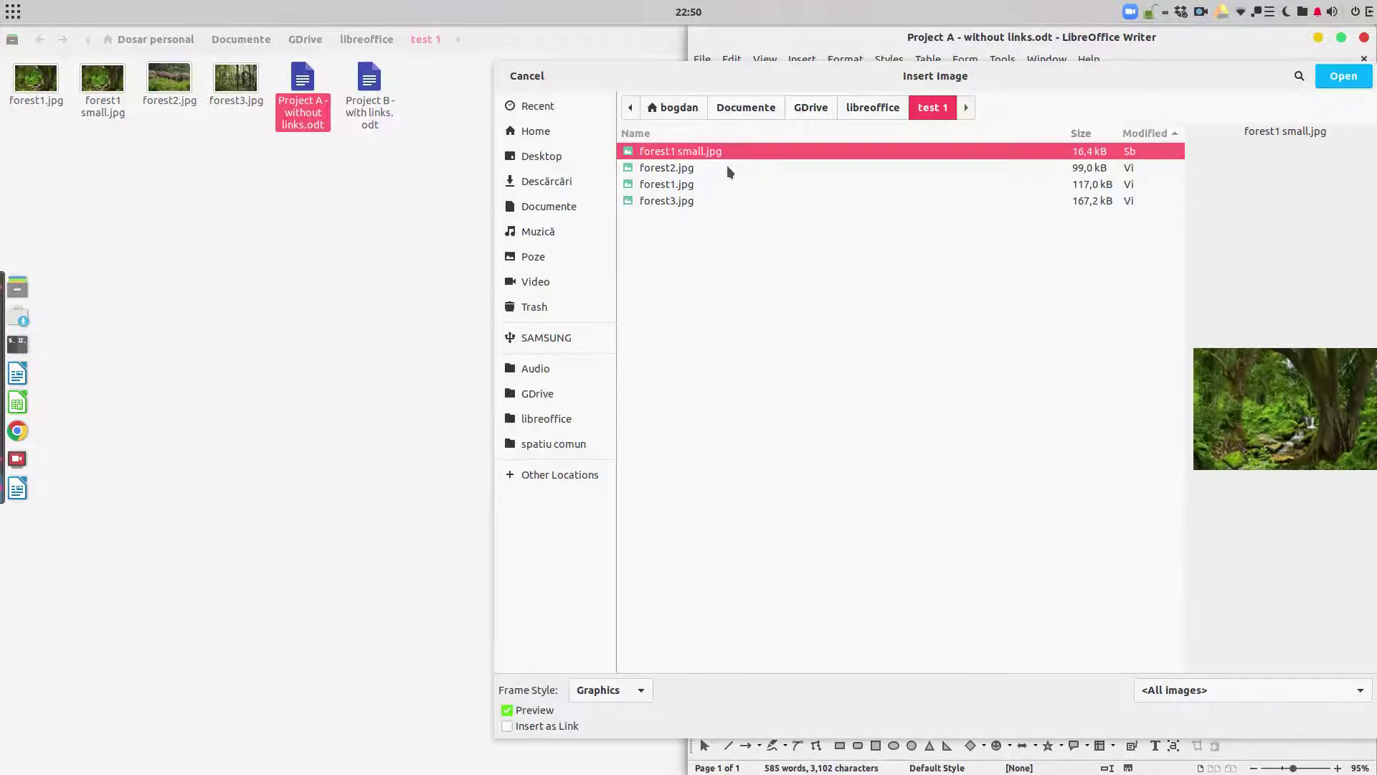
pyautogui.doubleClick(698, 169)
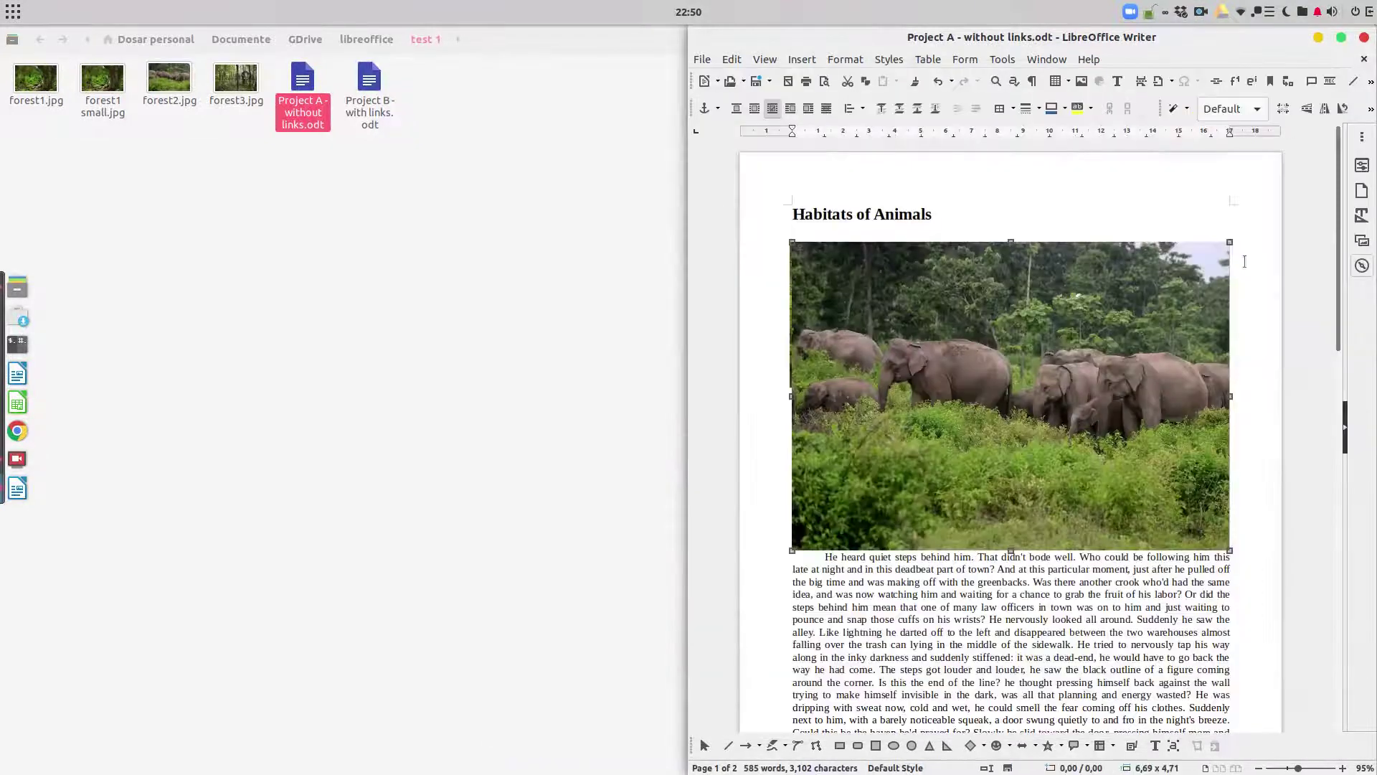
pyautogui.moveTo(1225, 247); pyautogui.dragTo(855, 391)
pyautogui.moveTo(1051, 292); pyautogui.dragTo(1158, 513)
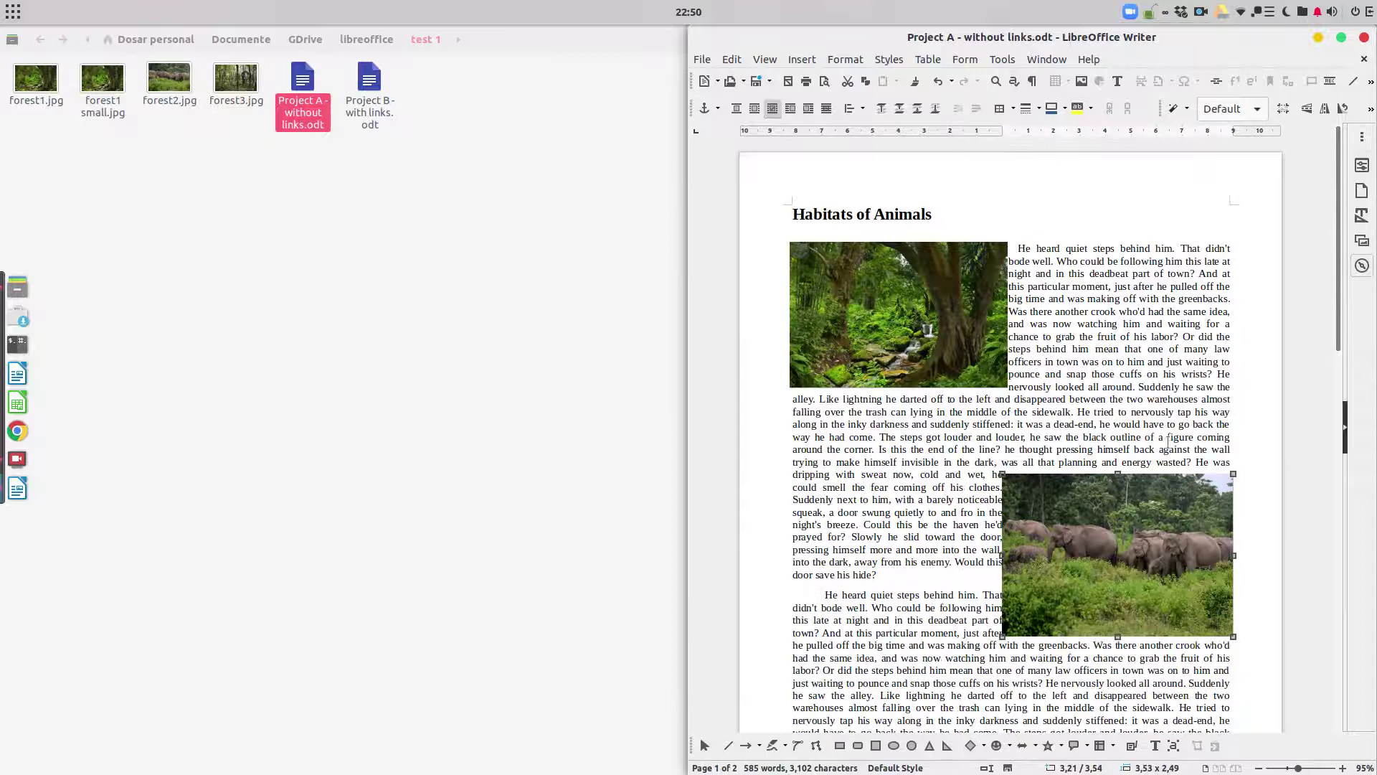
# Step: Insert forest3.jpg, sized to about 3.25 × 2.18 in, and place it at the left margin within the second paragraph
pyautogui.scroll(-5, 1158, 474)
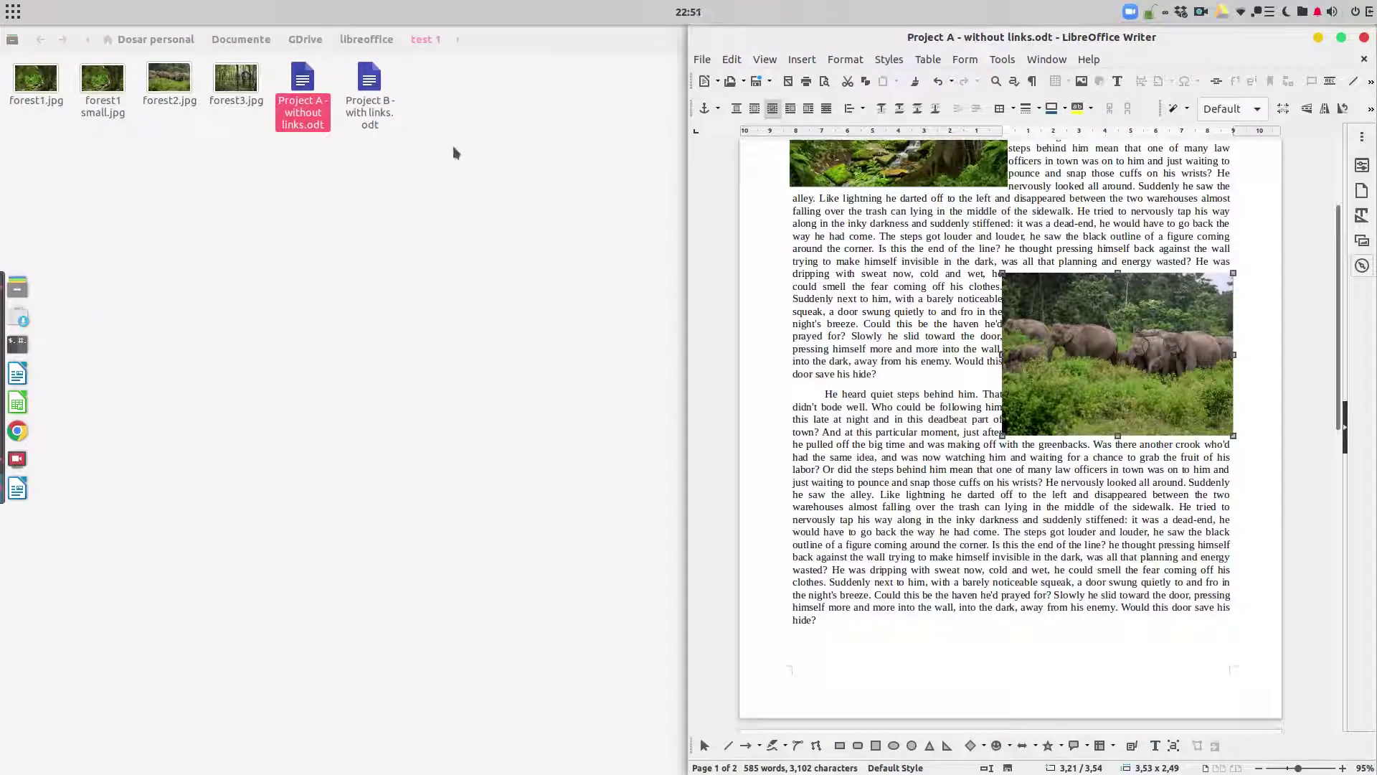
pyautogui.click(1081, 81)
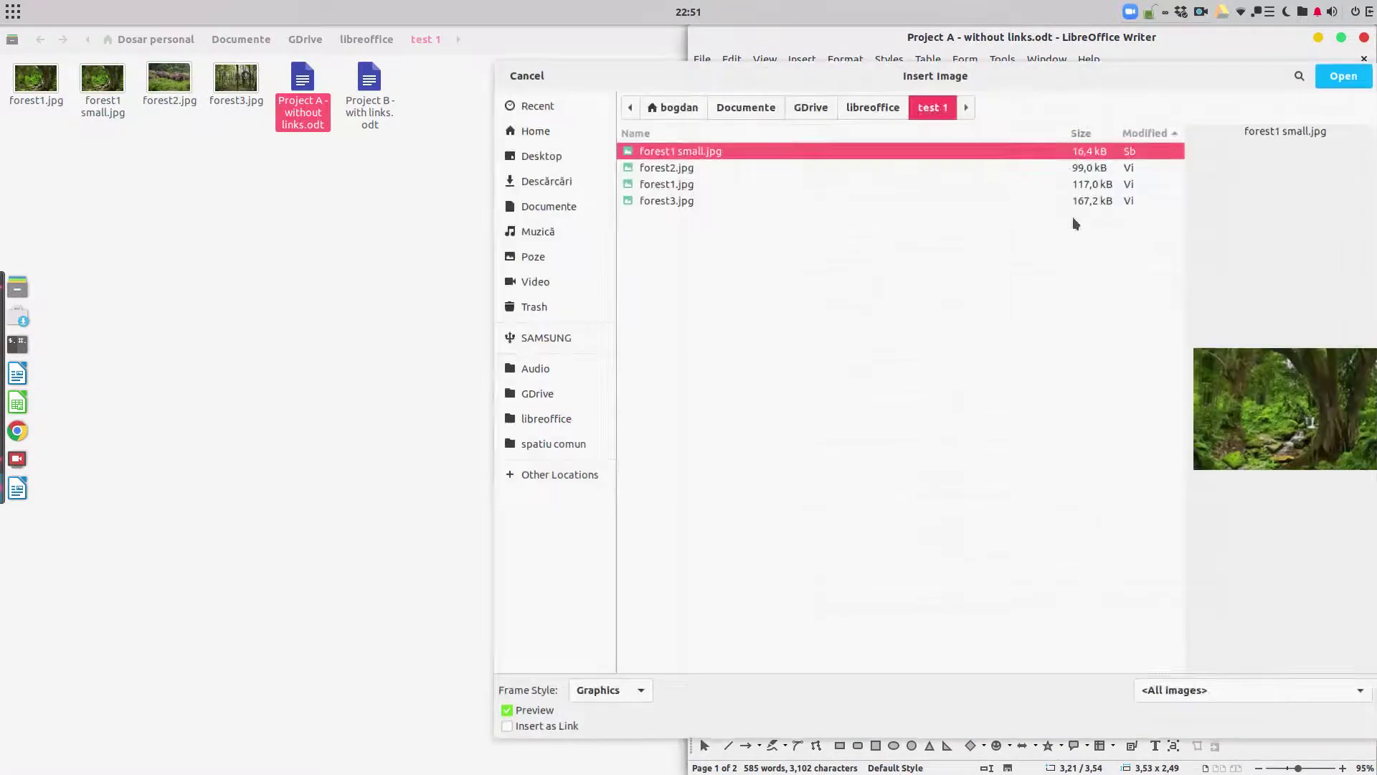
pyautogui.press('Escape')
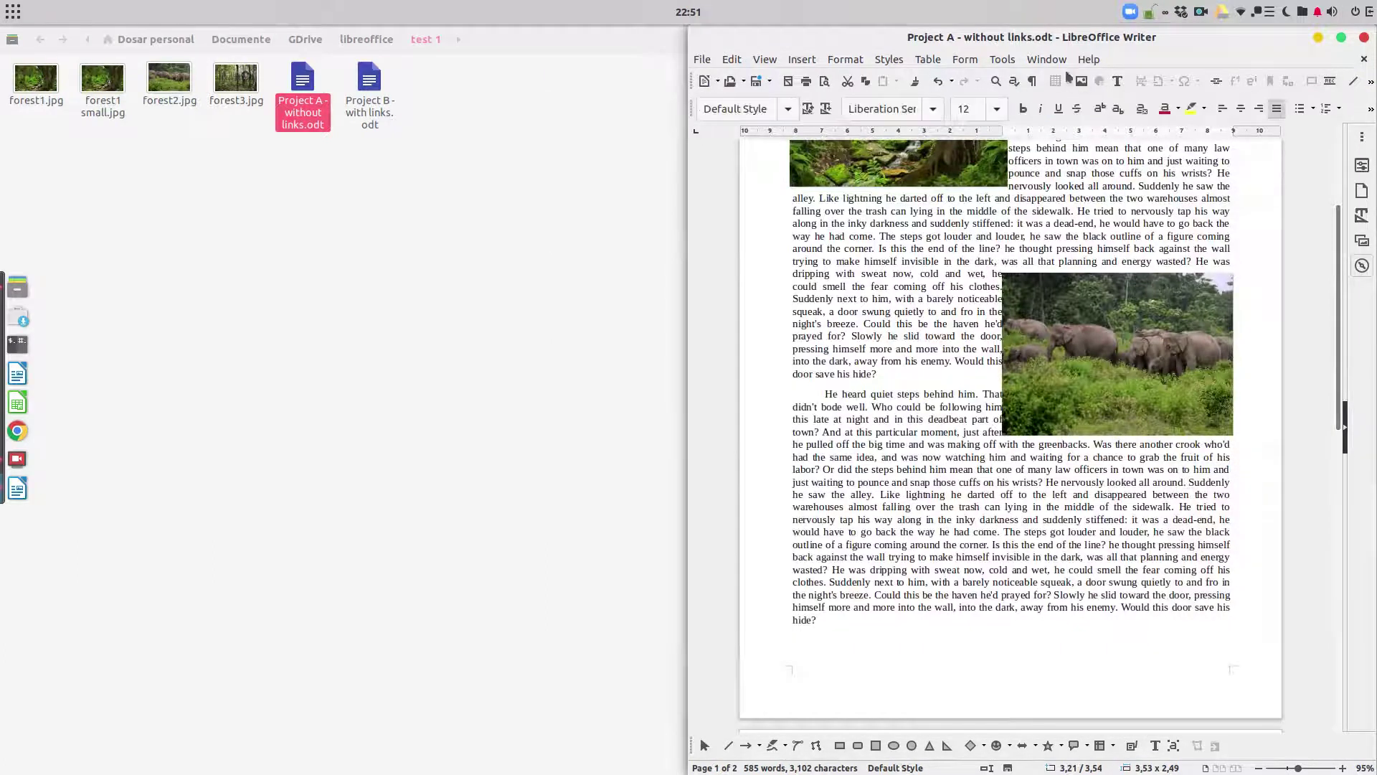
pyautogui.click(1081, 81)
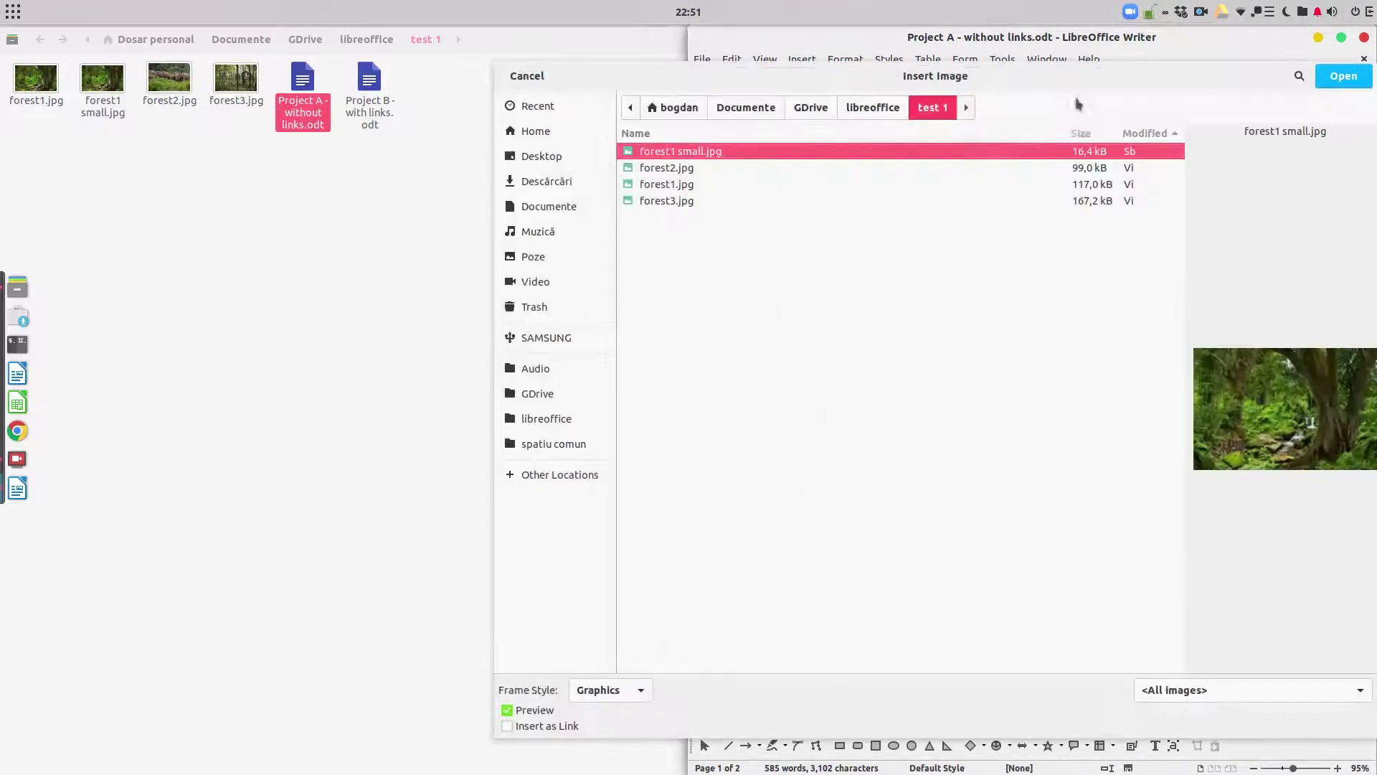
pyautogui.doubleClick(697, 200)
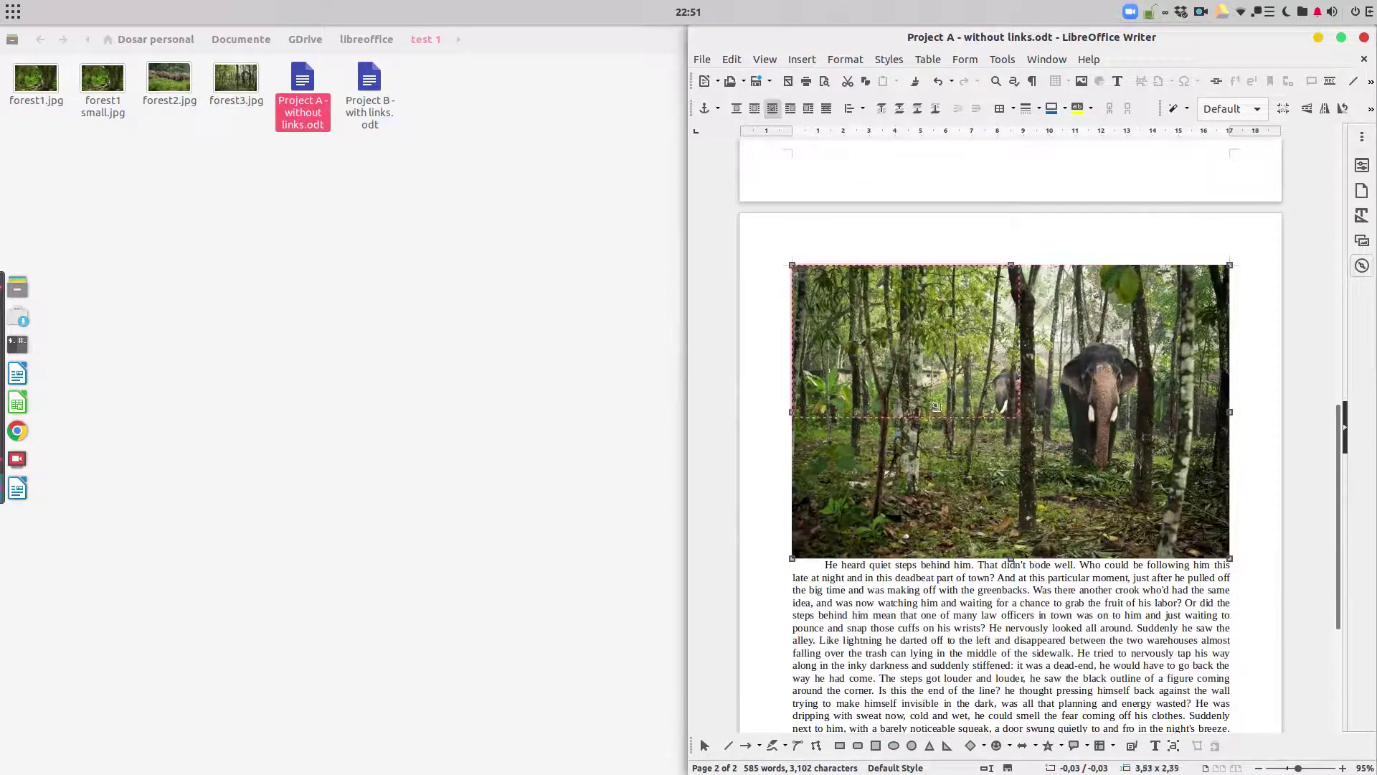
pyautogui.press('Delete')
pyautogui.hotkey('ctrl', 'z')
pyautogui.scroll(10, 1022, 355)
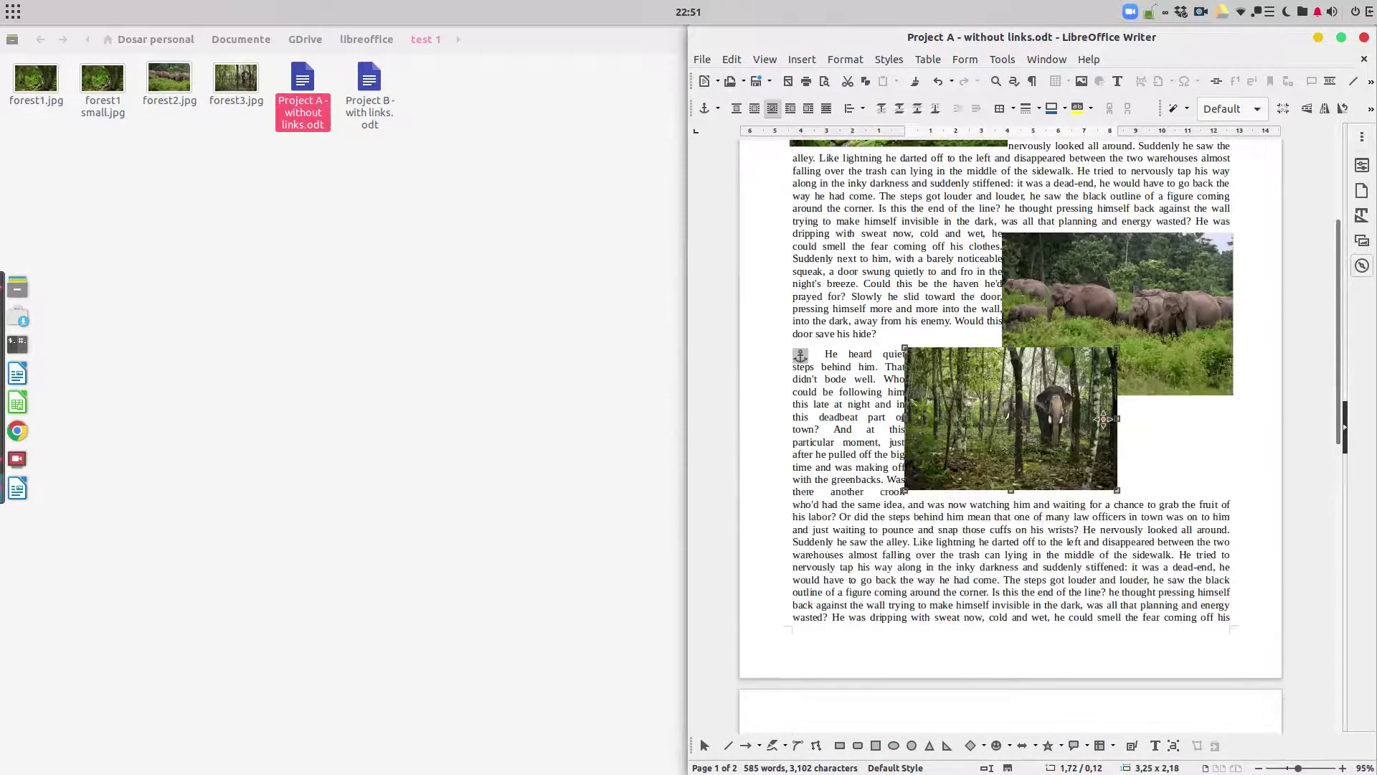
pyautogui.moveTo(1079, 391); pyautogui.dragTo(966, 492)
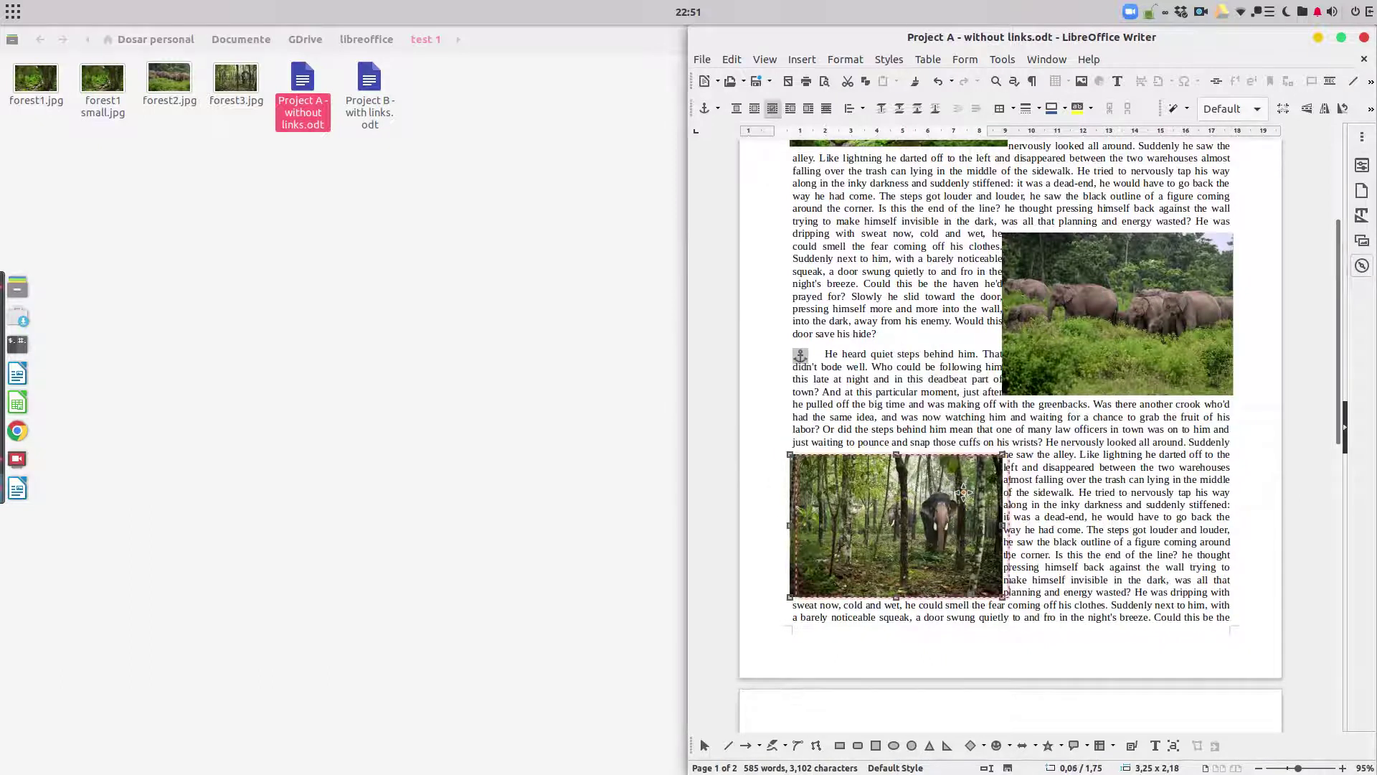
# Step: Set the forest1 image's wrap spacing to 1 cm on the left, right, top and bottom
pyautogui.scroll(5, 983, 362)
pyautogui.rightClick(984, 361)
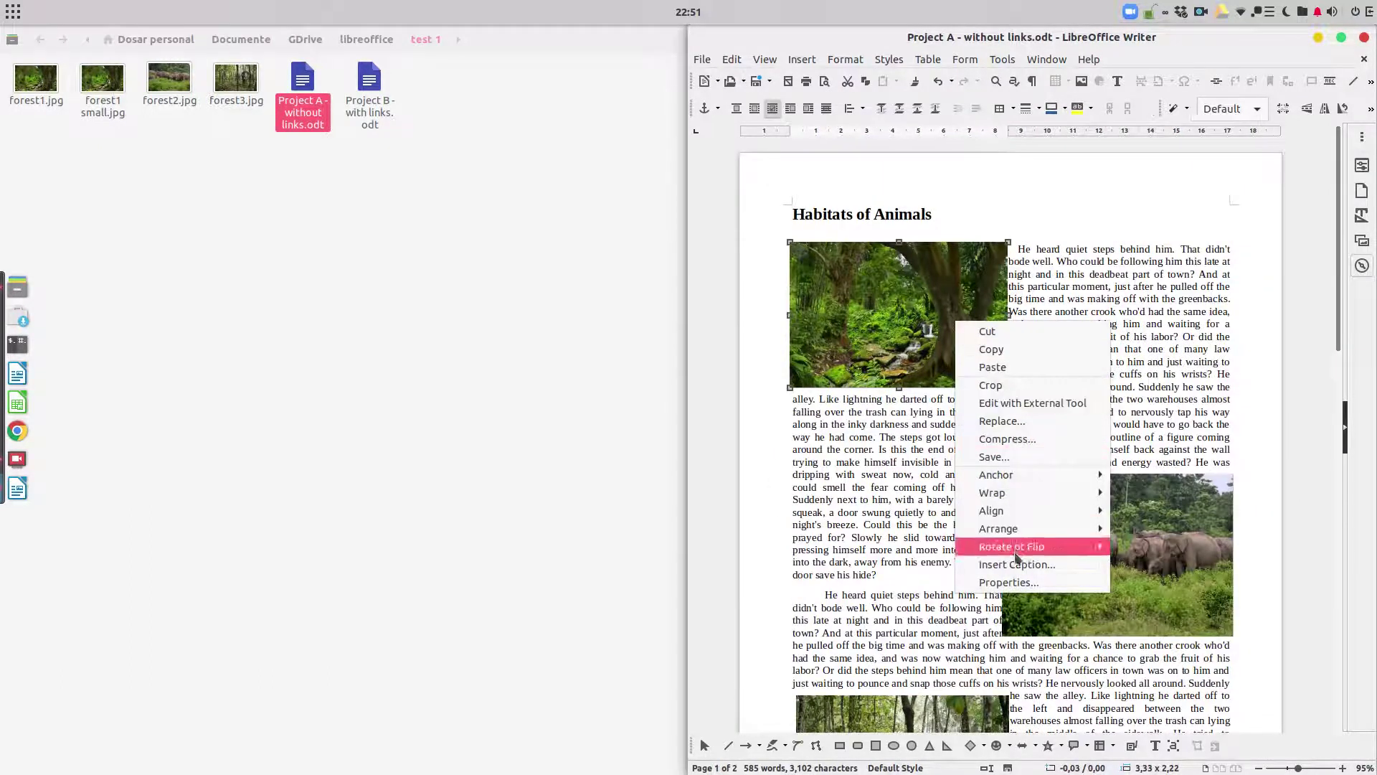
pyautogui.click(984, 580)
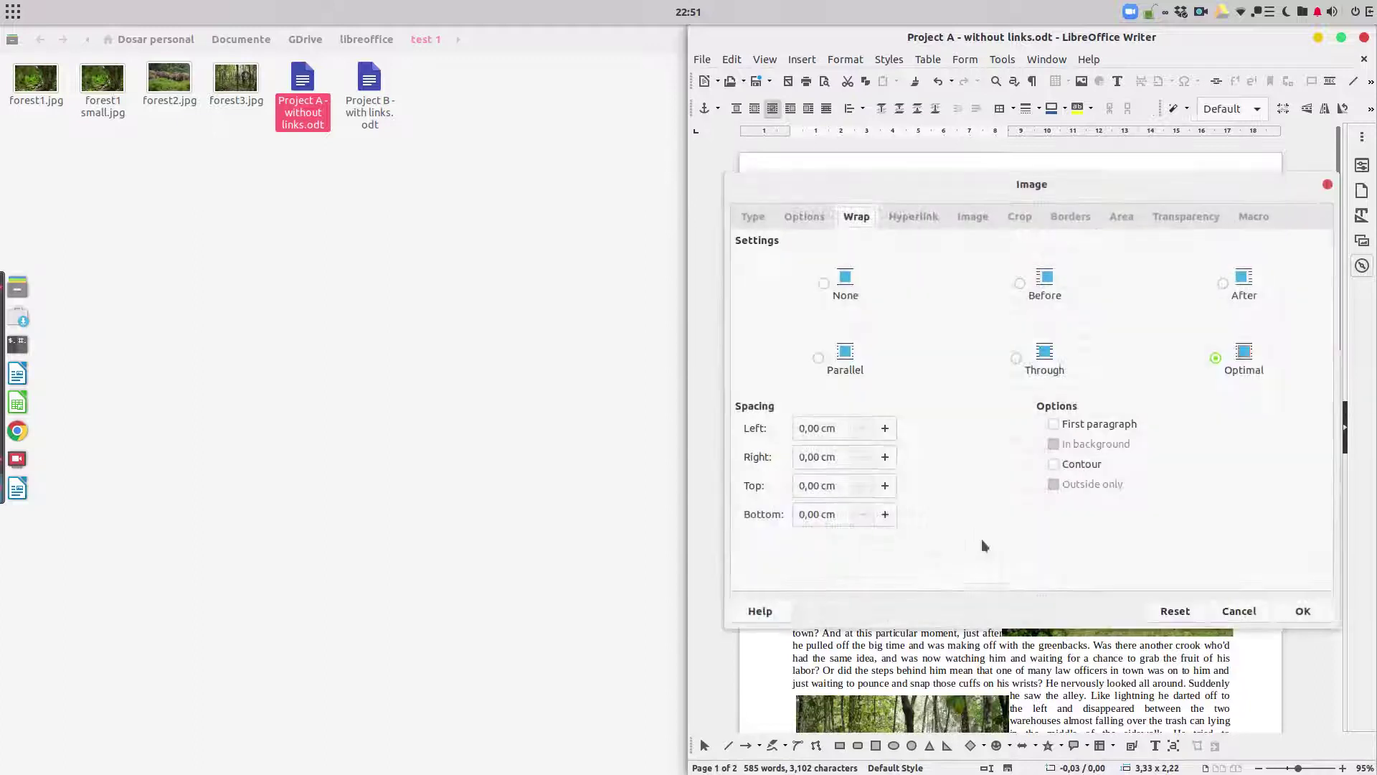
pyautogui.tripleClick(852, 437)
pyautogui.write('1')
pyautogui.press('Tab')
pyautogui.write('1')
pyautogui.press('Tab')
pyautogui.write('1')
pyautogui.press('Tab')
pyautogui.write('1')
pyautogui.click(1303, 611)
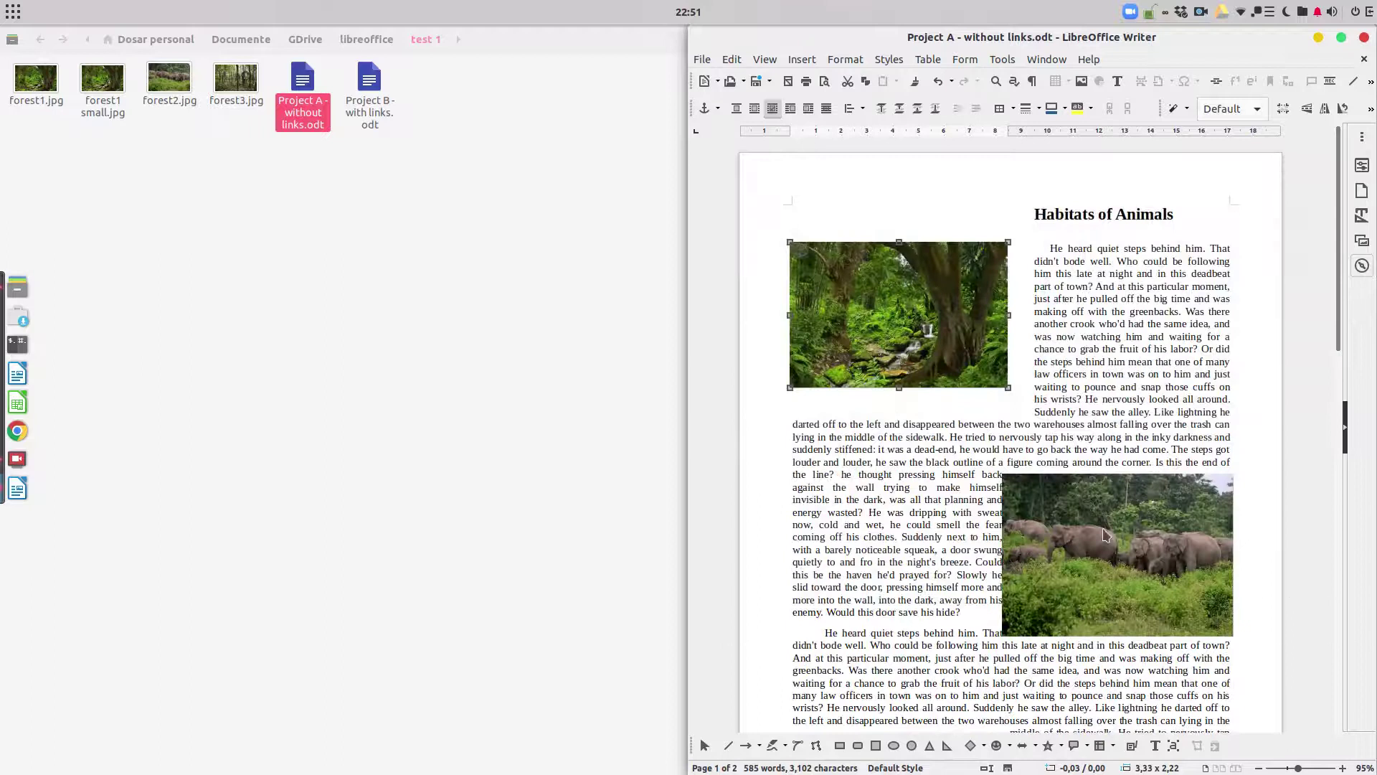
# Step: Clone the forest1 image's formatting onto the forest2 elephant herd image and the forest3 image
pyautogui.click(913, 86)
pyautogui.click(1046, 511)
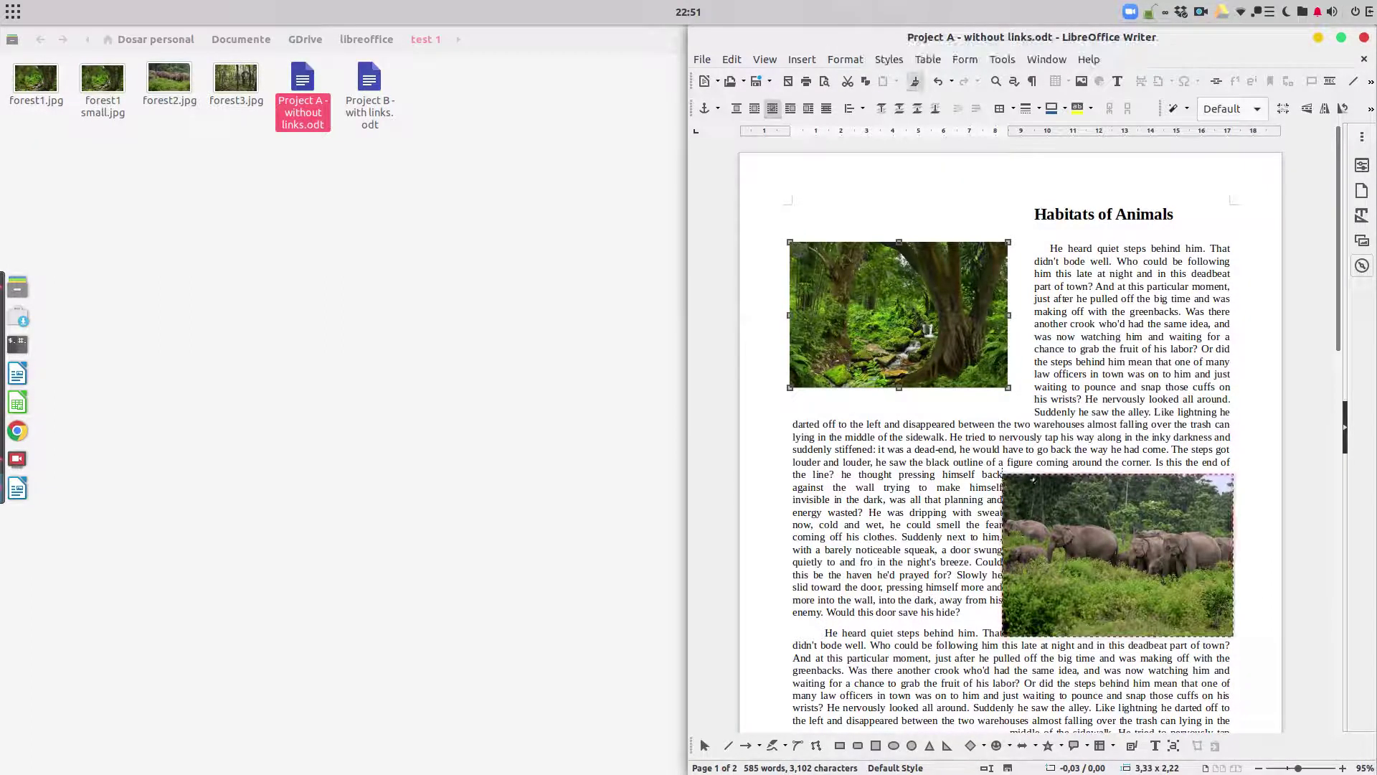
pyautogui.scroll(-3, 1045, 511)
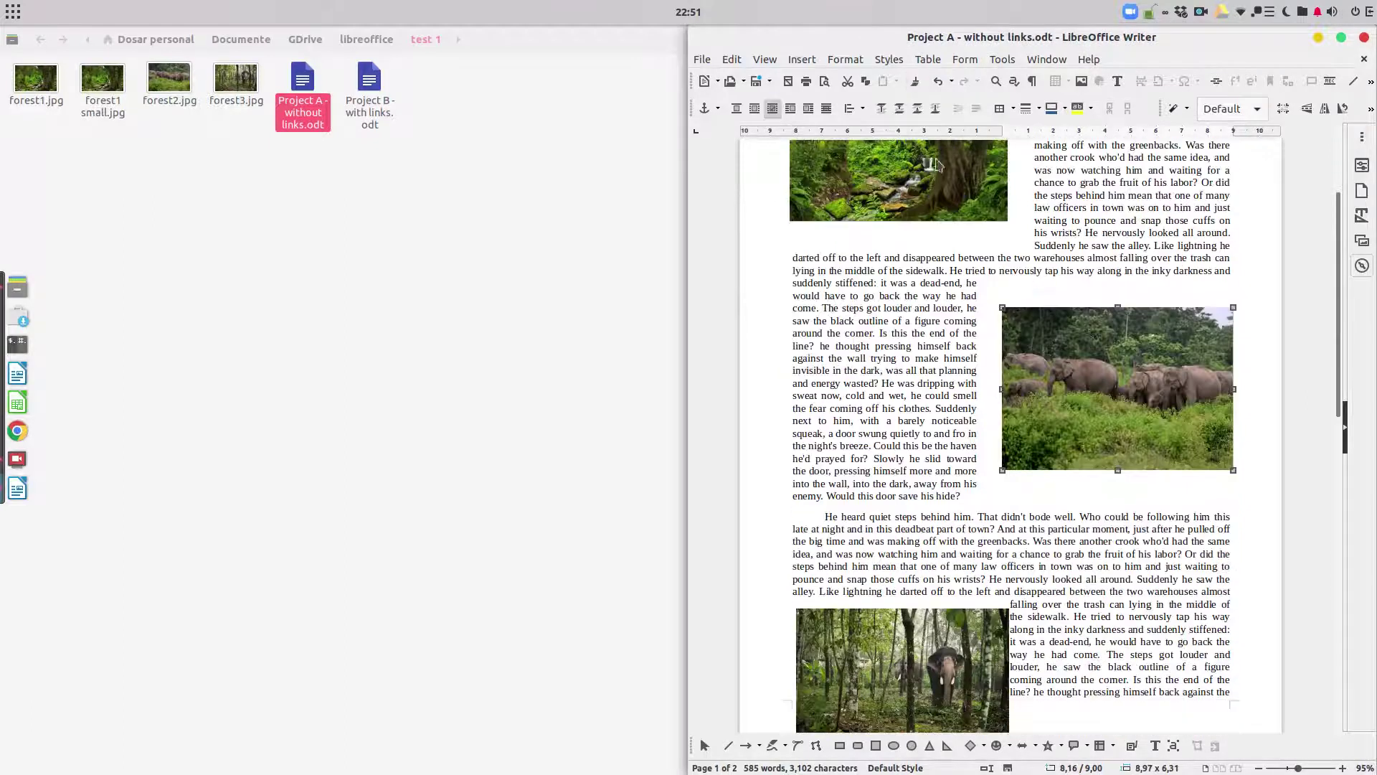
pyautogui.click(913, 86)
pyautogui.scroll(-4, 925, 430)
pyautogui.click(925, 411)
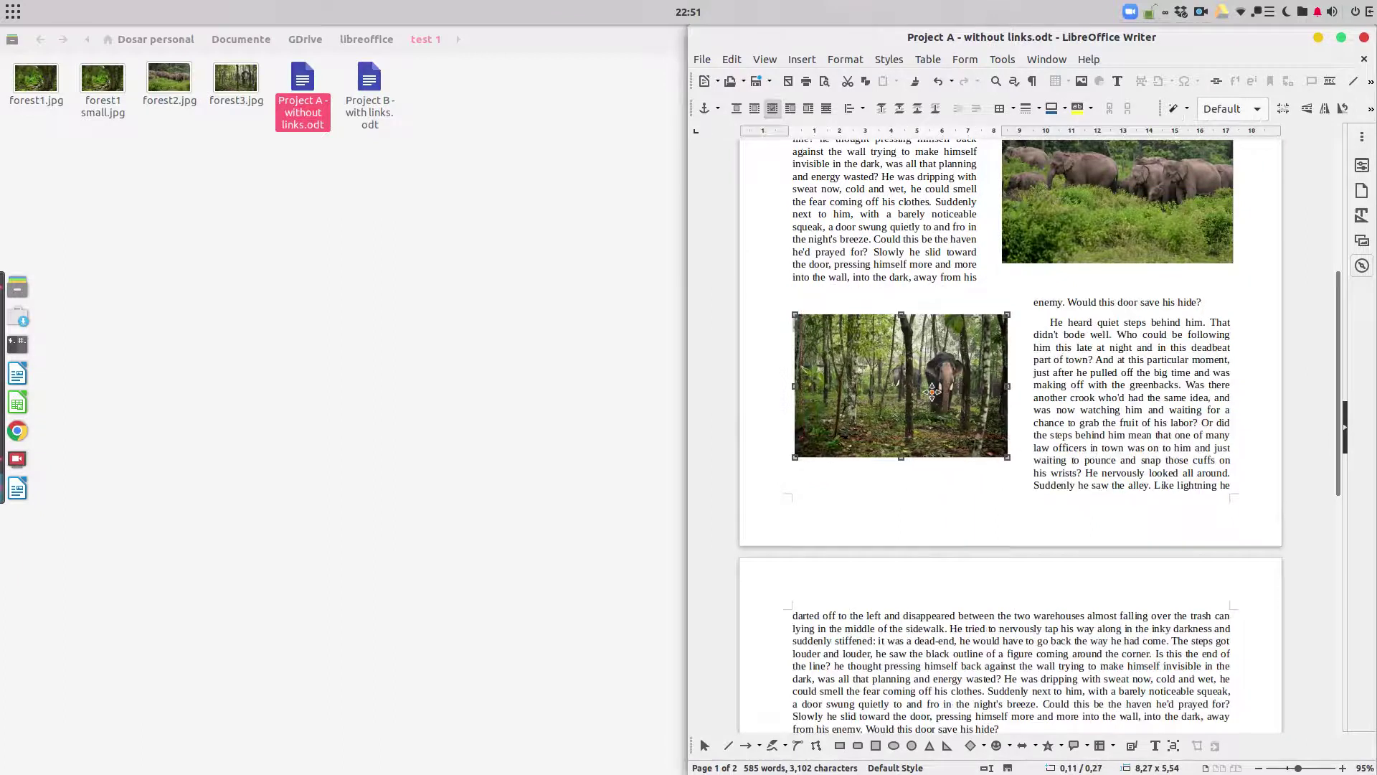
pyautogui.click(1085, 373)
# Step: Shift the forest1 and forest3 images slightly into the left page margin and the forest2 image slightly into the right one
pyautogui.scroll(4, 1085, 373)
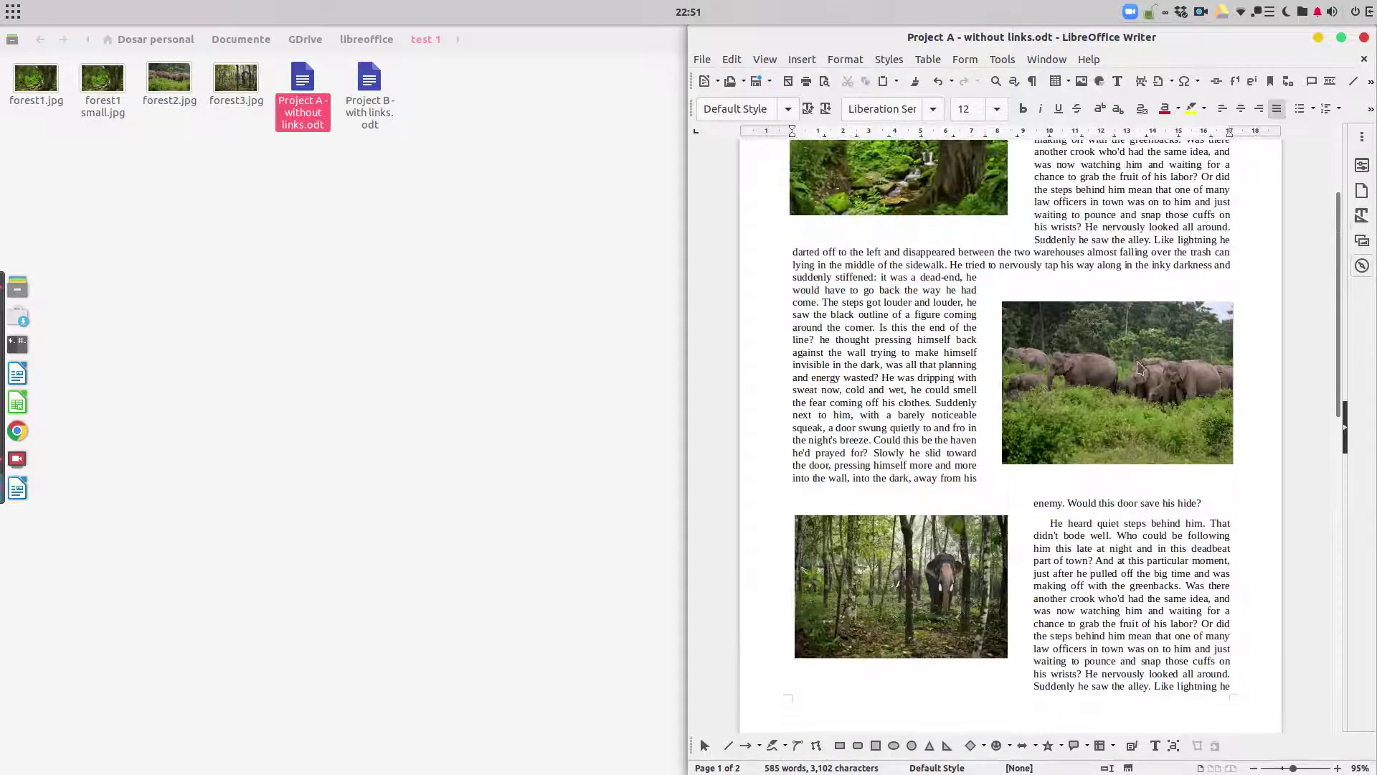
pyautogui.moveTo(1136, 359)
pyautogui.mouseDown()
pyautogui.moveTo(1149, 328)
pyautogui.moveTo(1151, 358)
pyautogui.mouseUp()
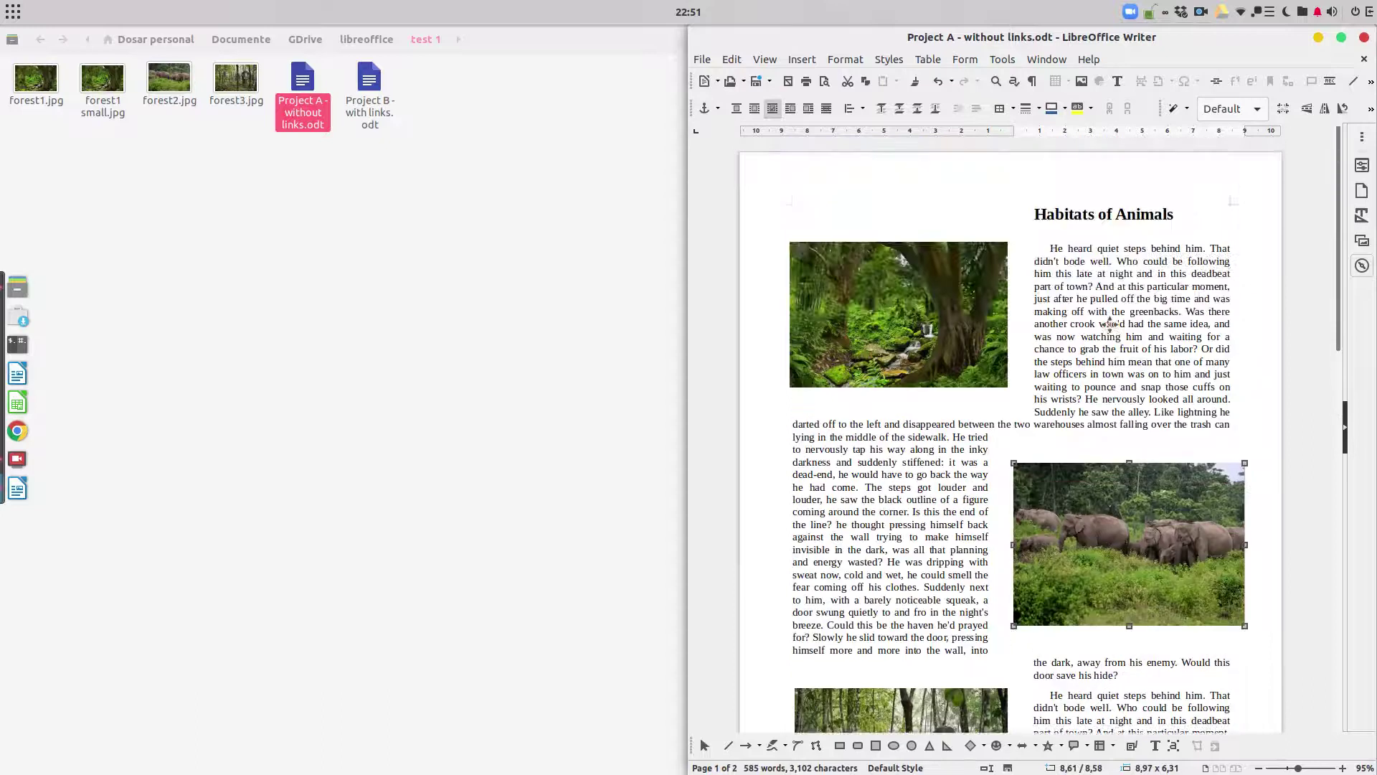
pyautogui.scroll(3, 1111, 325)
pyautogui.moveTo(961, 294); pyautogui.dragTo(929, 287)
pyautogui.moveTo(1128, 501); pyautogui.dragTo(1145, 500)
pyautogui.scroll(-6, 1137, 491)
pyautogui.moveTo(1002, 485); pyautogui.dragTo(939, 513)
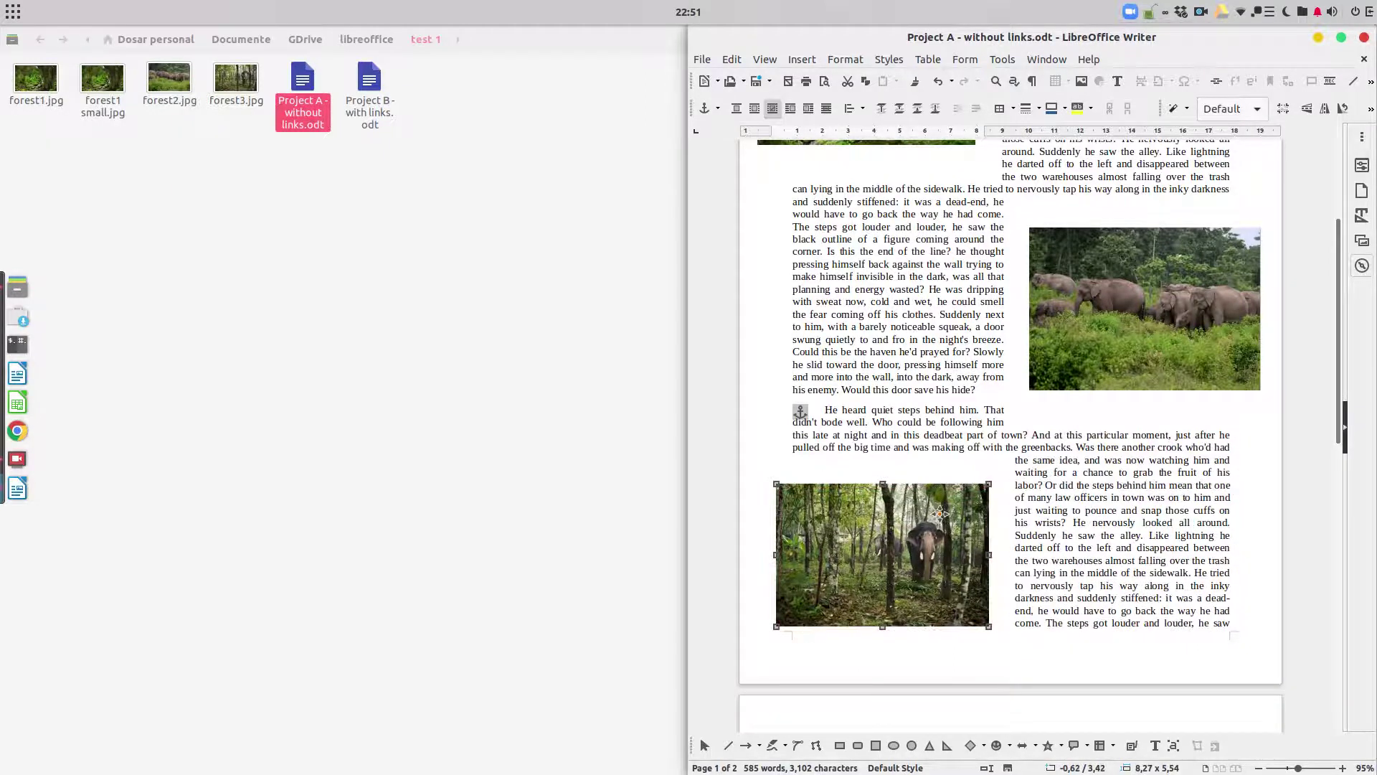
pyautogui.click(1098, 496)
# Step: Save "Project A - without links.odt" and close the document
pyautogui.scroll(5, 1144, 475)
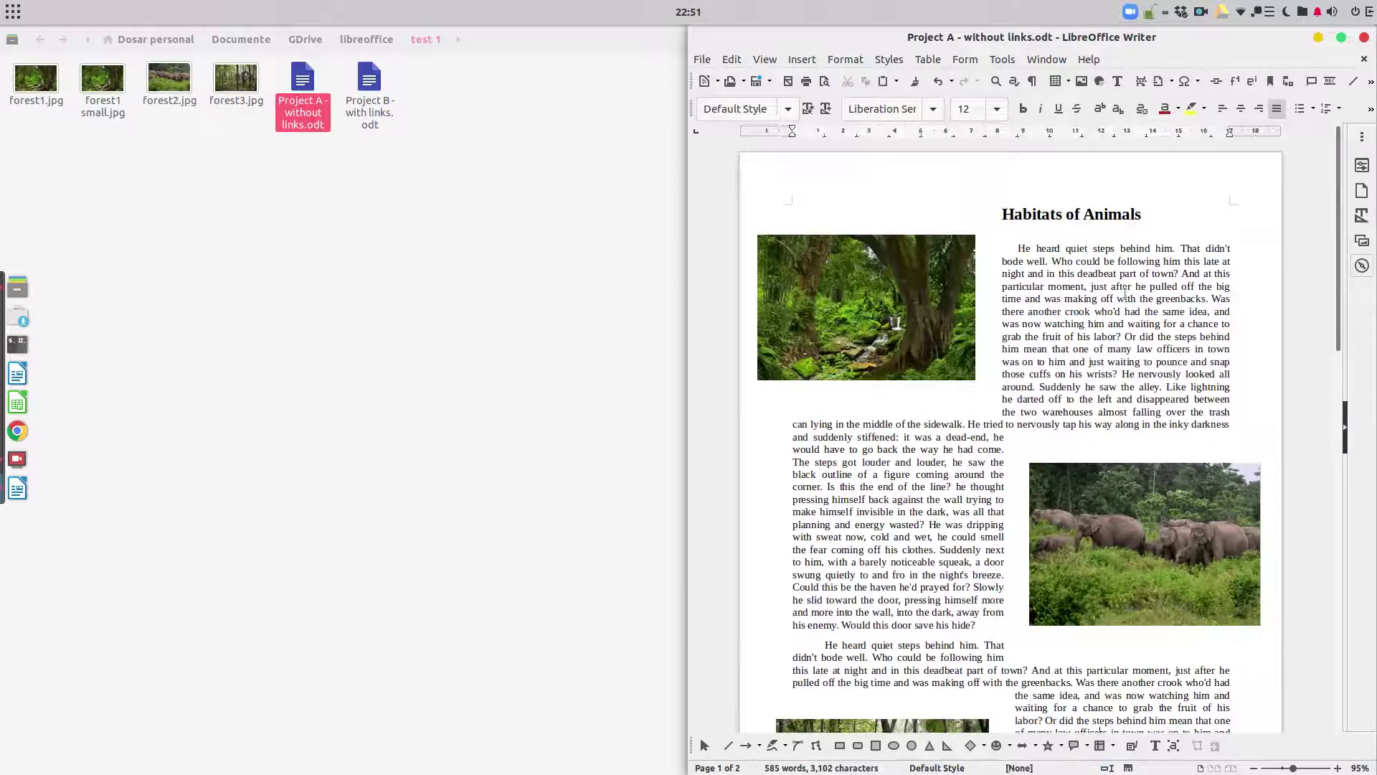
pyautogui.click(756, 82)
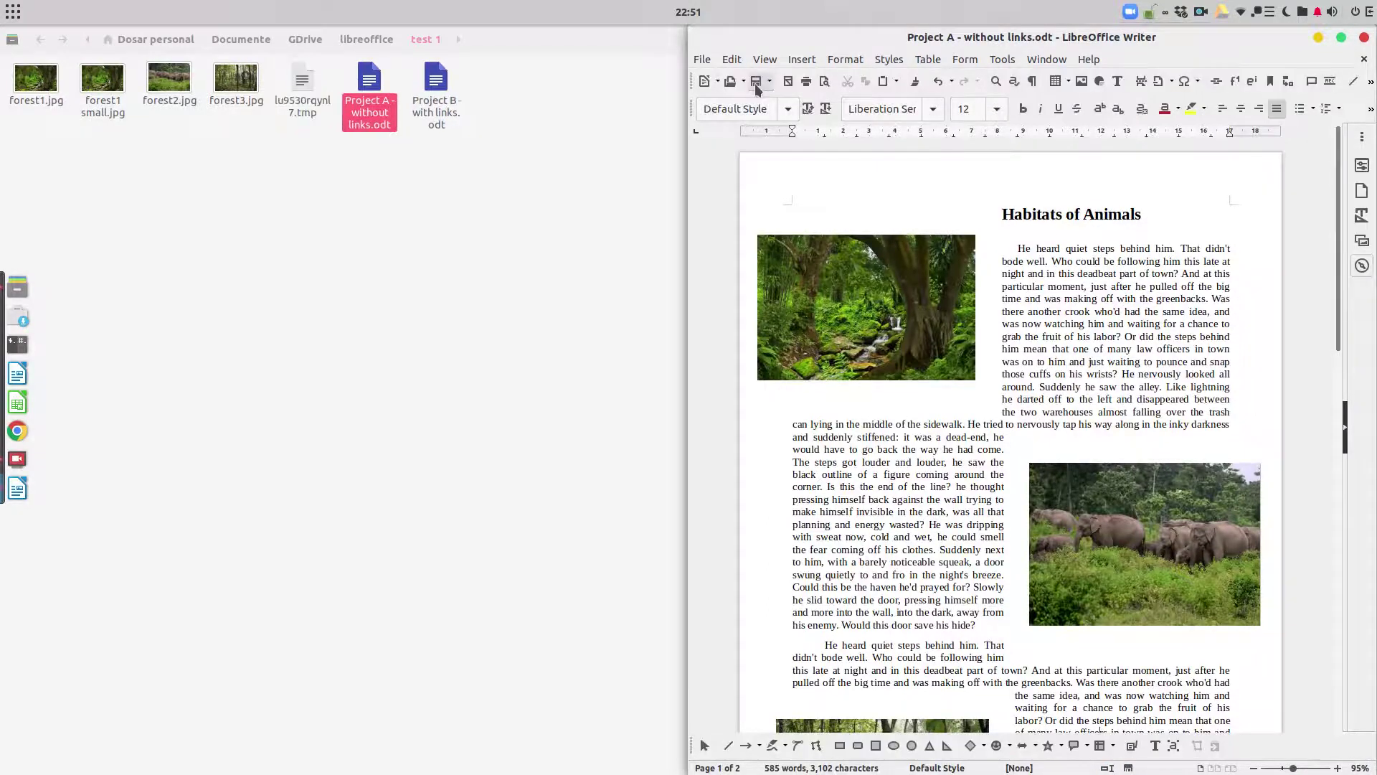
pyautogui.click(1364, 39)
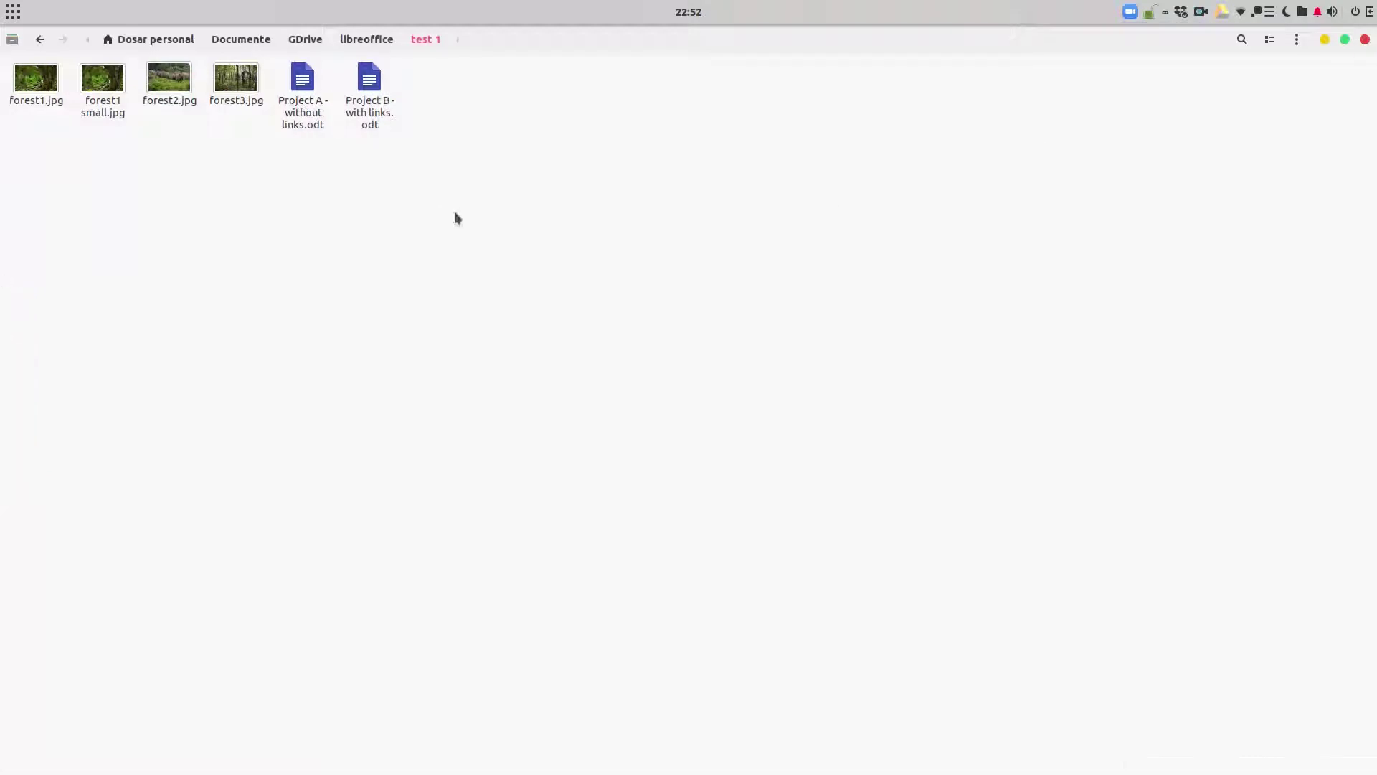
# Step: Check the file size of "Project A - without links.odt" in its properties
pyautogui.rightClick(303, 96)
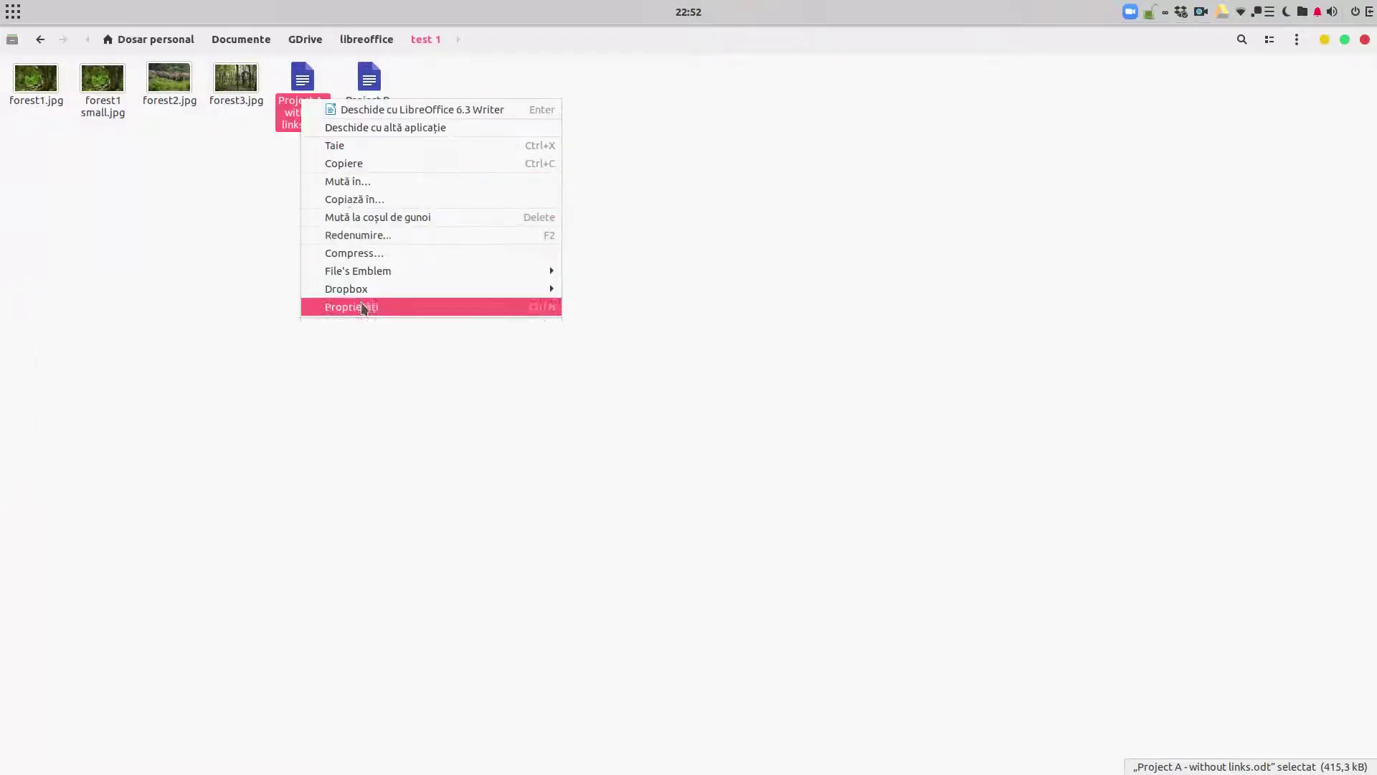
pyautogui.click(337, 307)
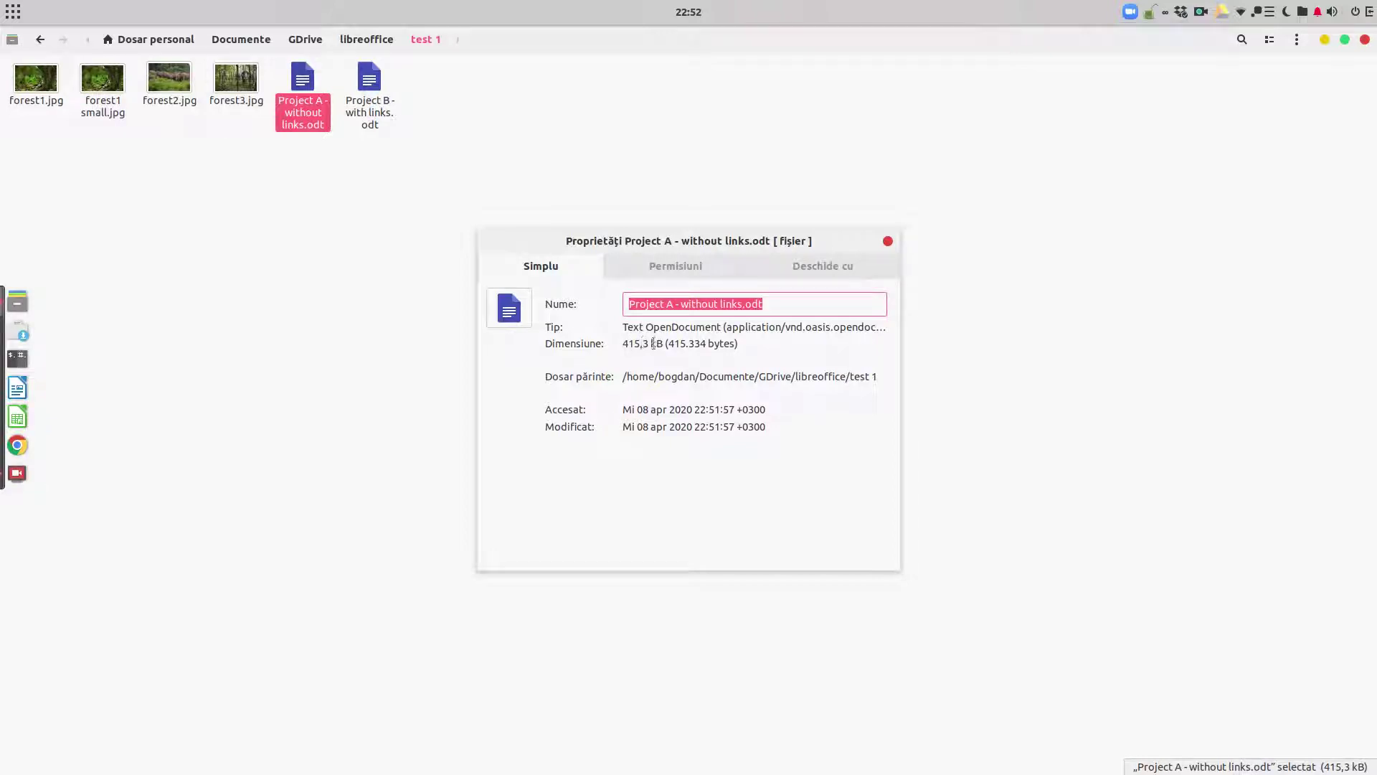
pyautogui.click(886, 241)
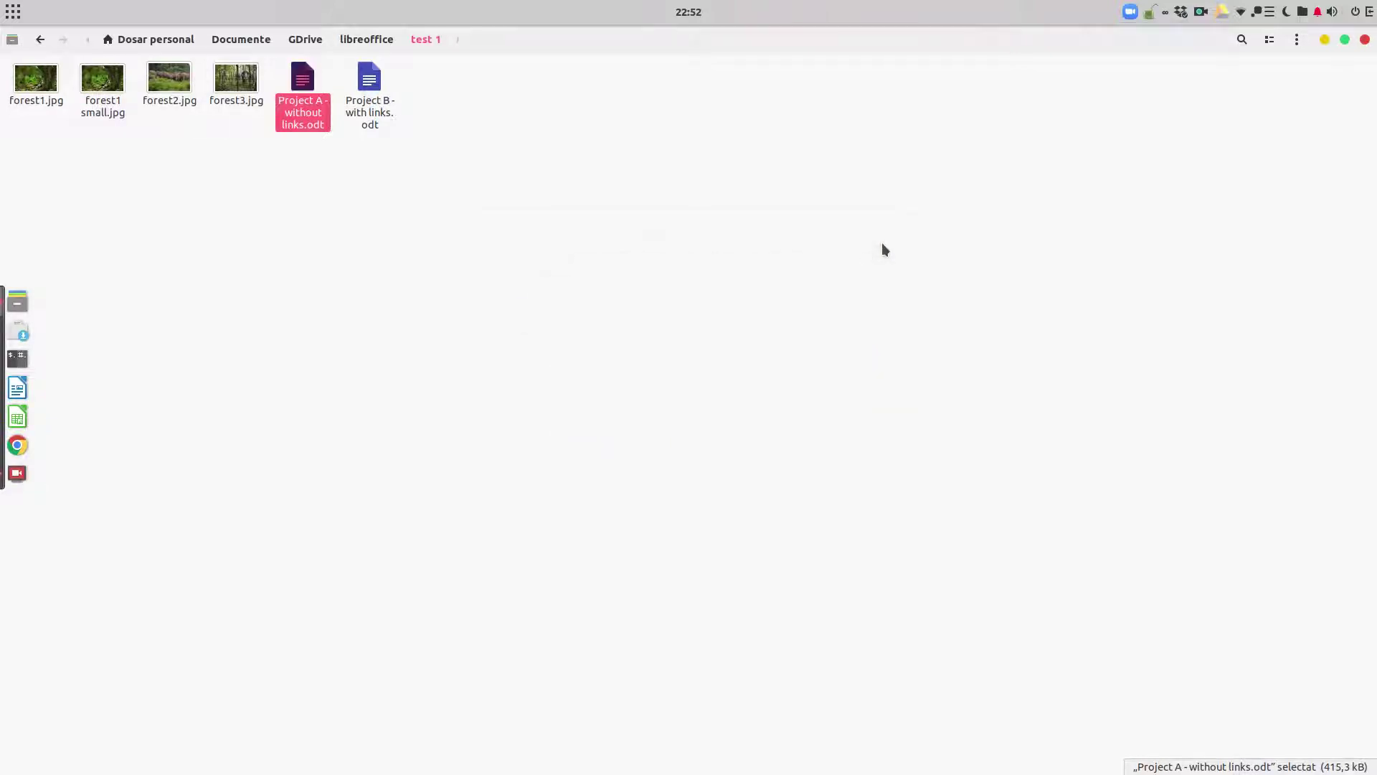
# Step: Reopen "Project A - without links.odt" from the test 1 folder
pyautogui.click(738, 214)
pyautogui.doubleClick(303, 86)
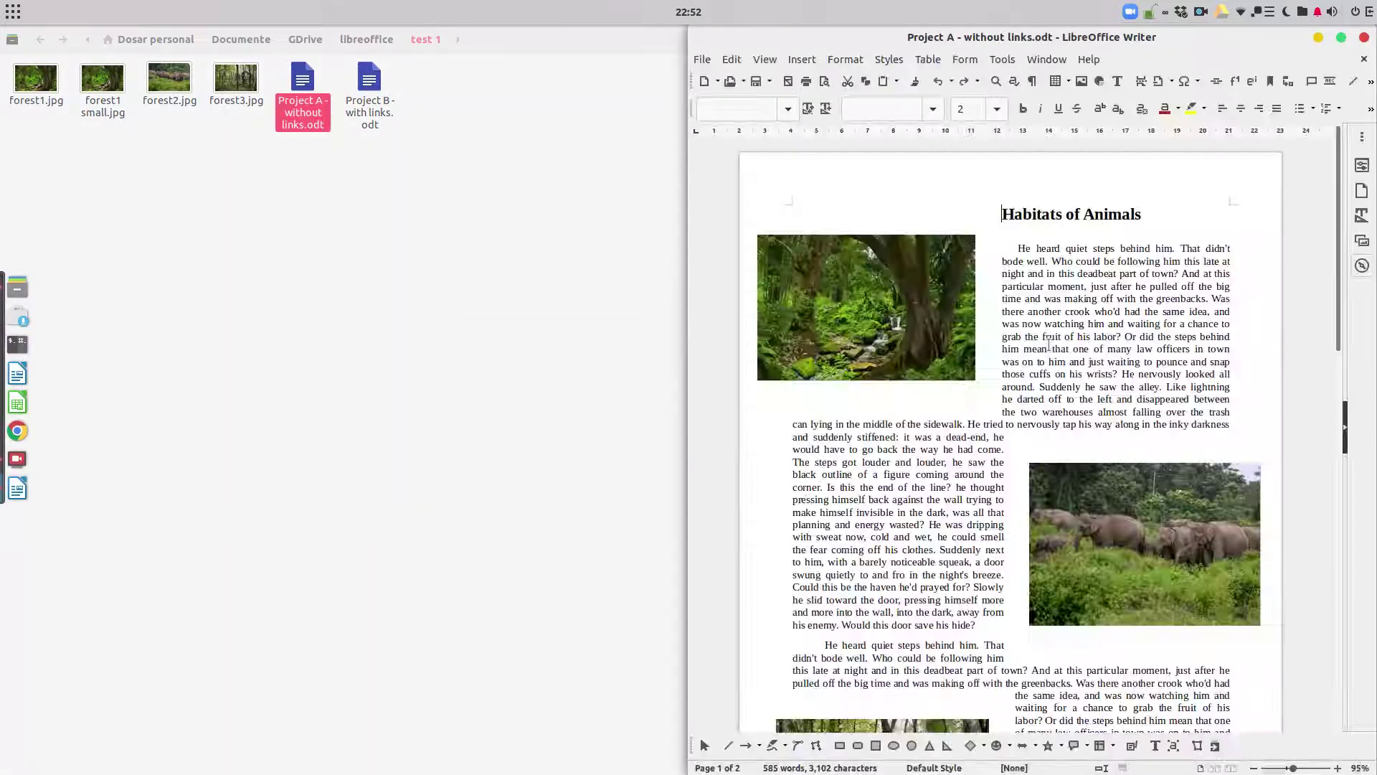
# Step: Look through "Project A - without links.odt", close it, and open "Project B - with links.odt" from the test 1 folder
pyautogui.scroll(-10, 1048, 344)
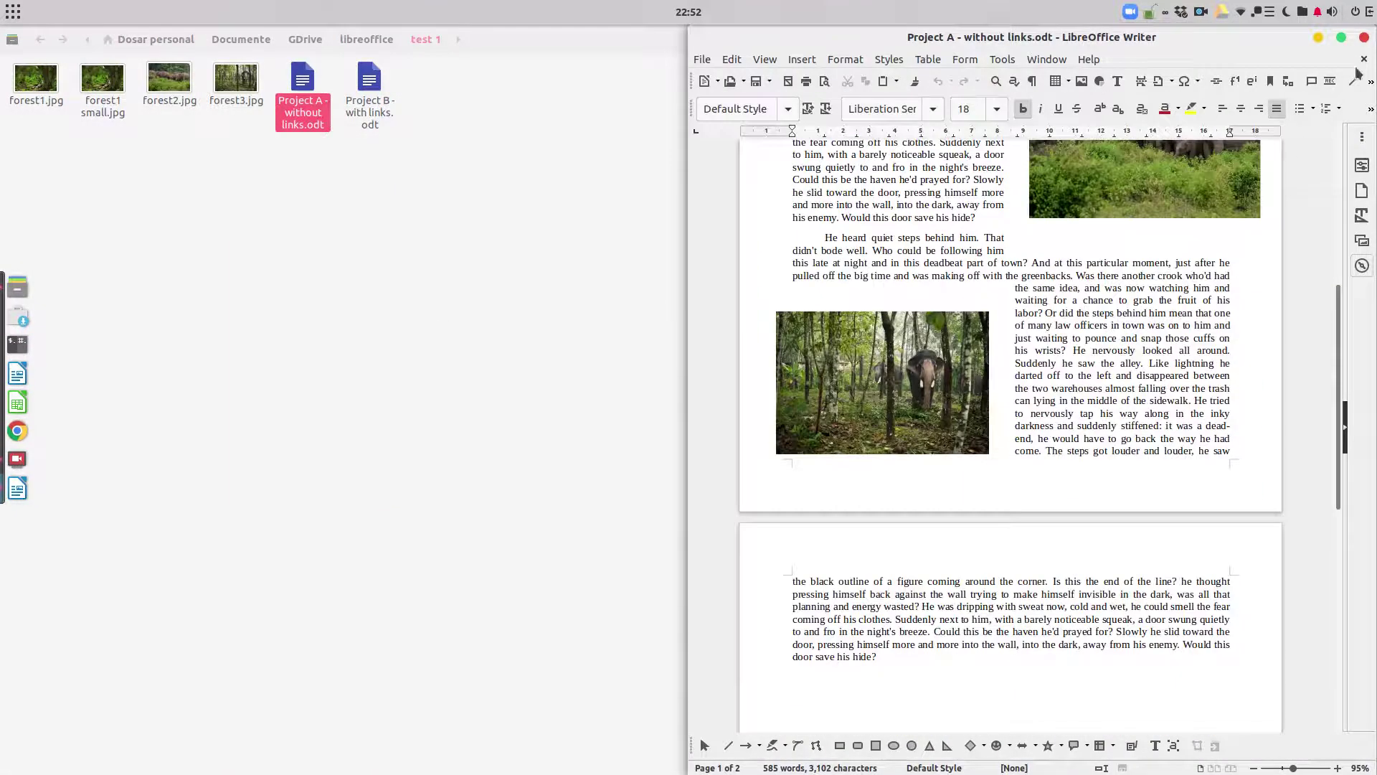
pyautogui.click(1363, 37)
pyautogui.click(545, 176)
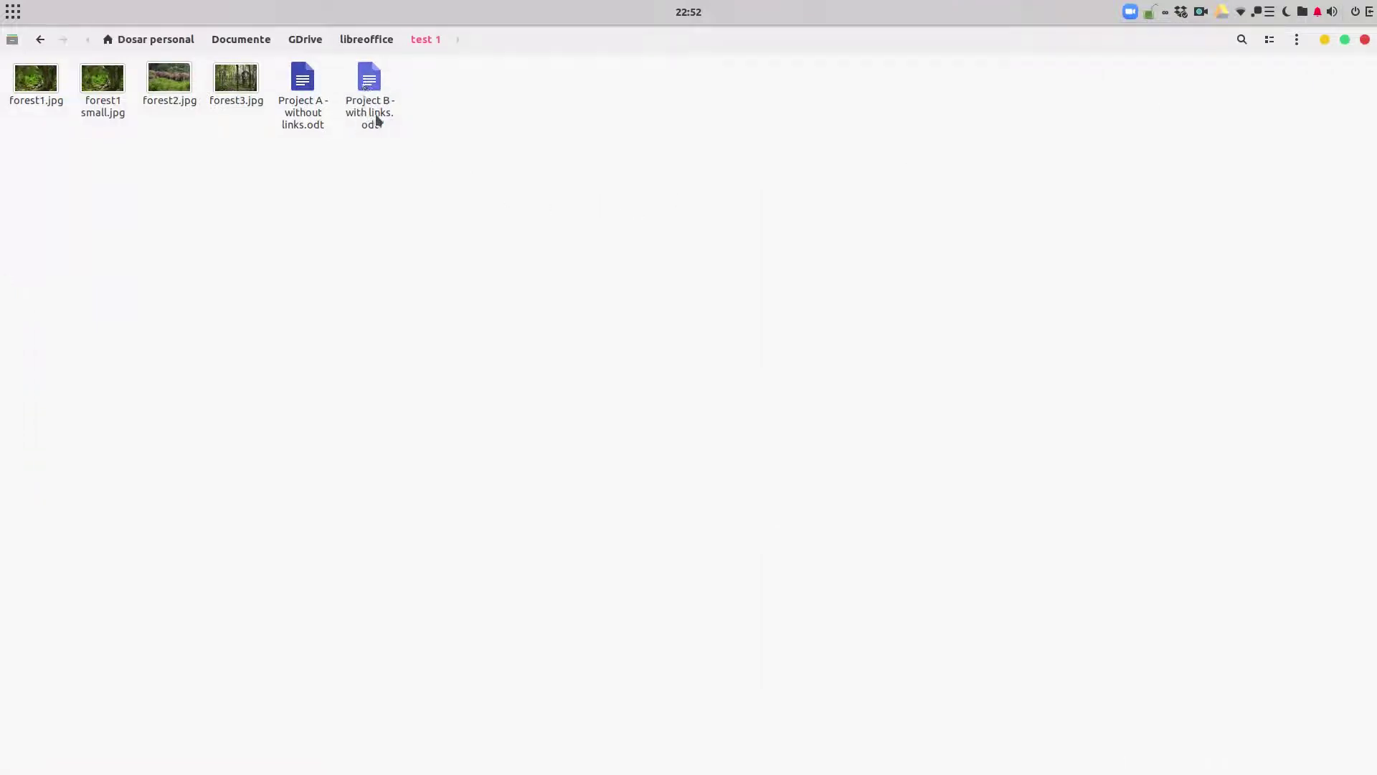
pyautogui.doubleClick(369, 79)
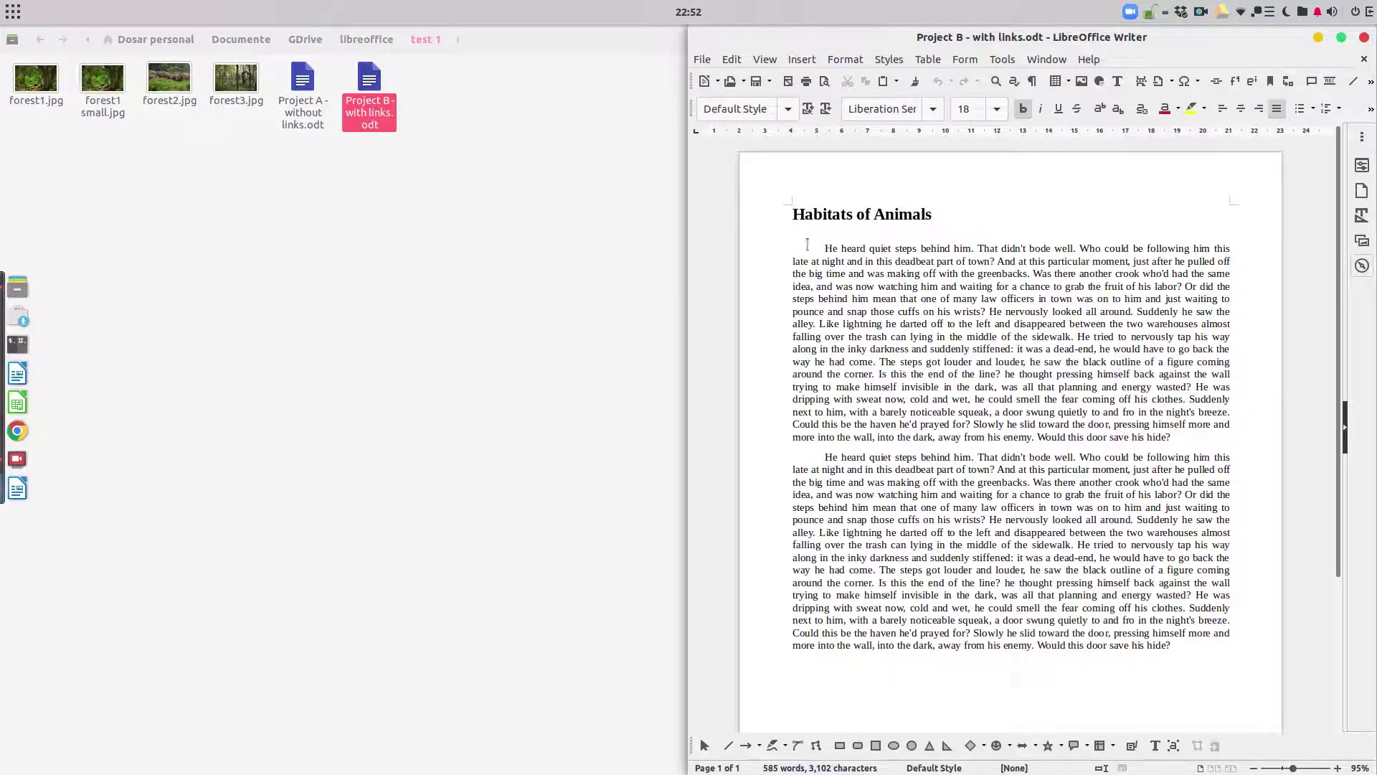
# Step: Insert forest1.jpg as a link at the start of the first paragraph, with the Graphics frame style, and keep the link
pyautogui.click(807, 246)
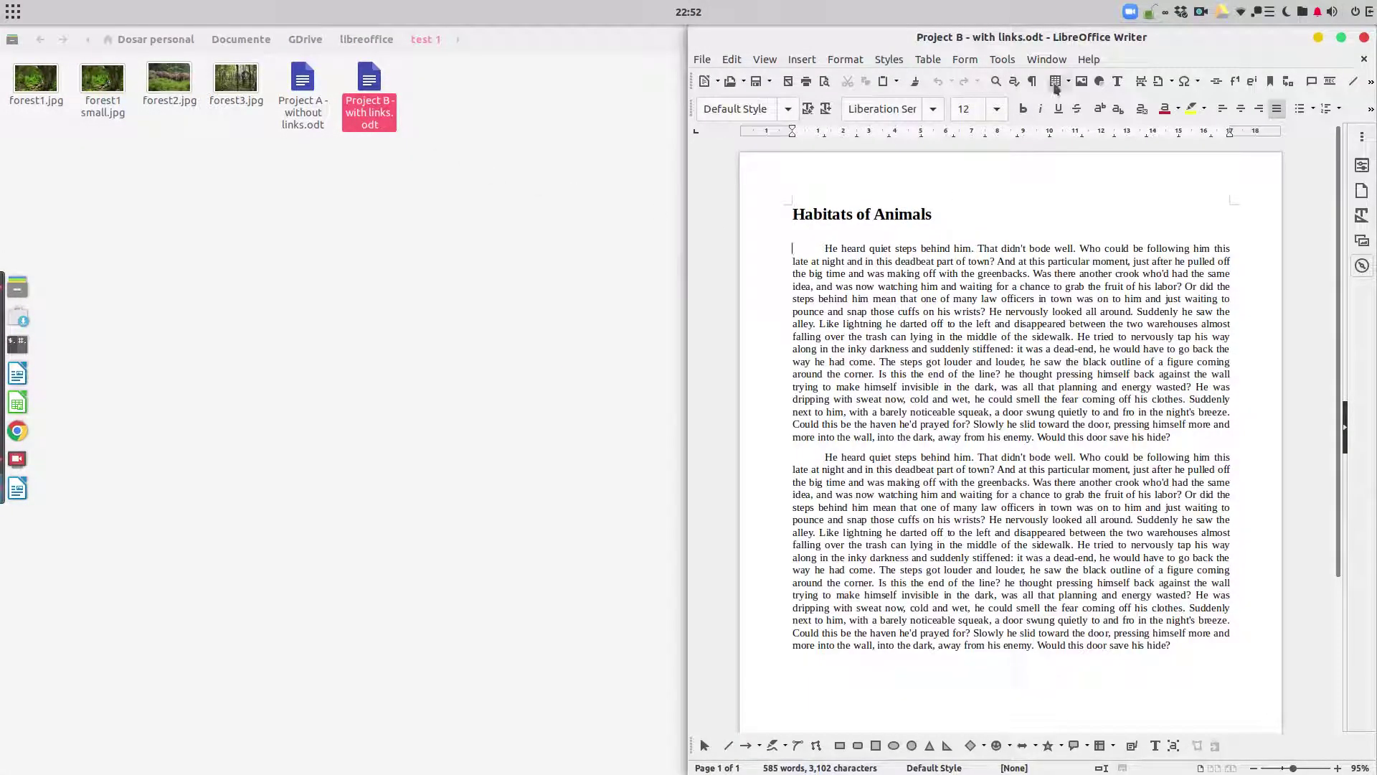
pyautogui.click(1100, 82)
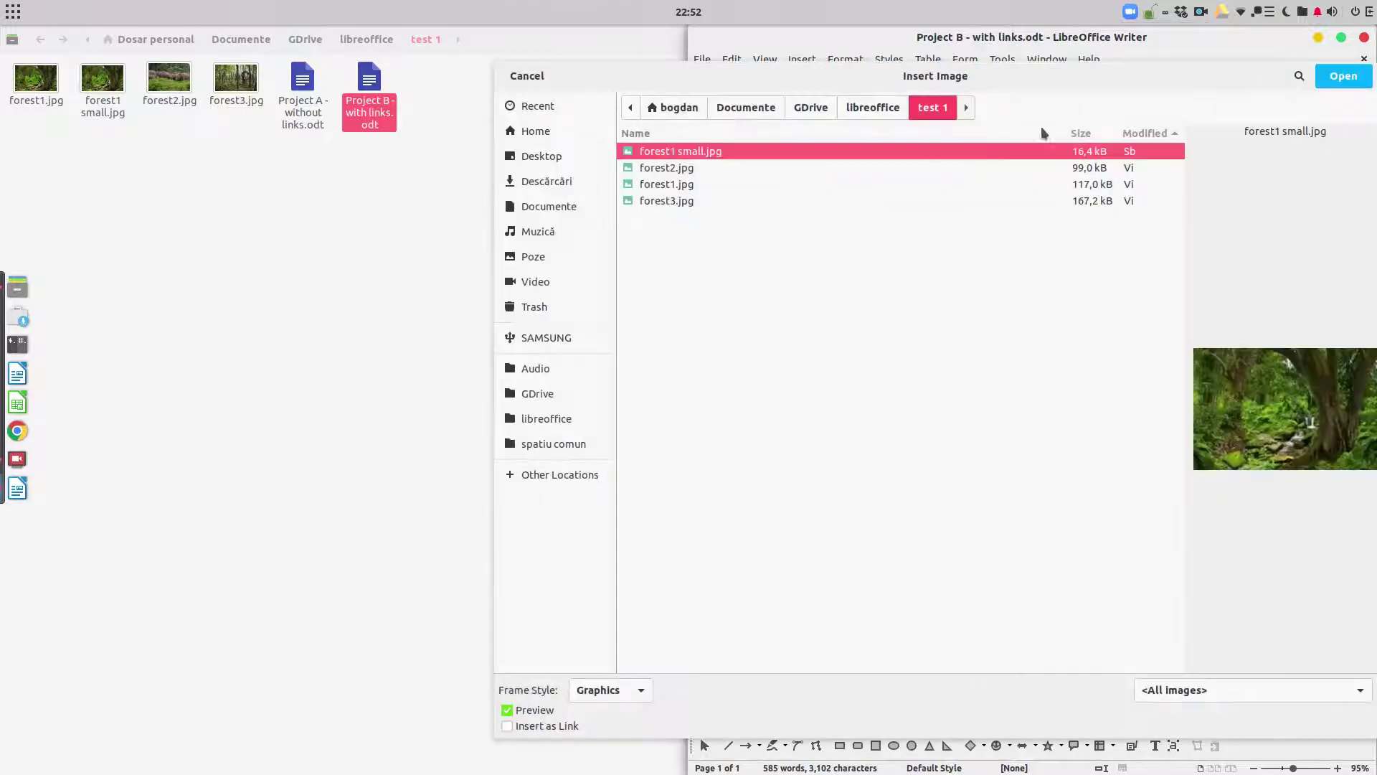
pyautogui.click(689, 185)
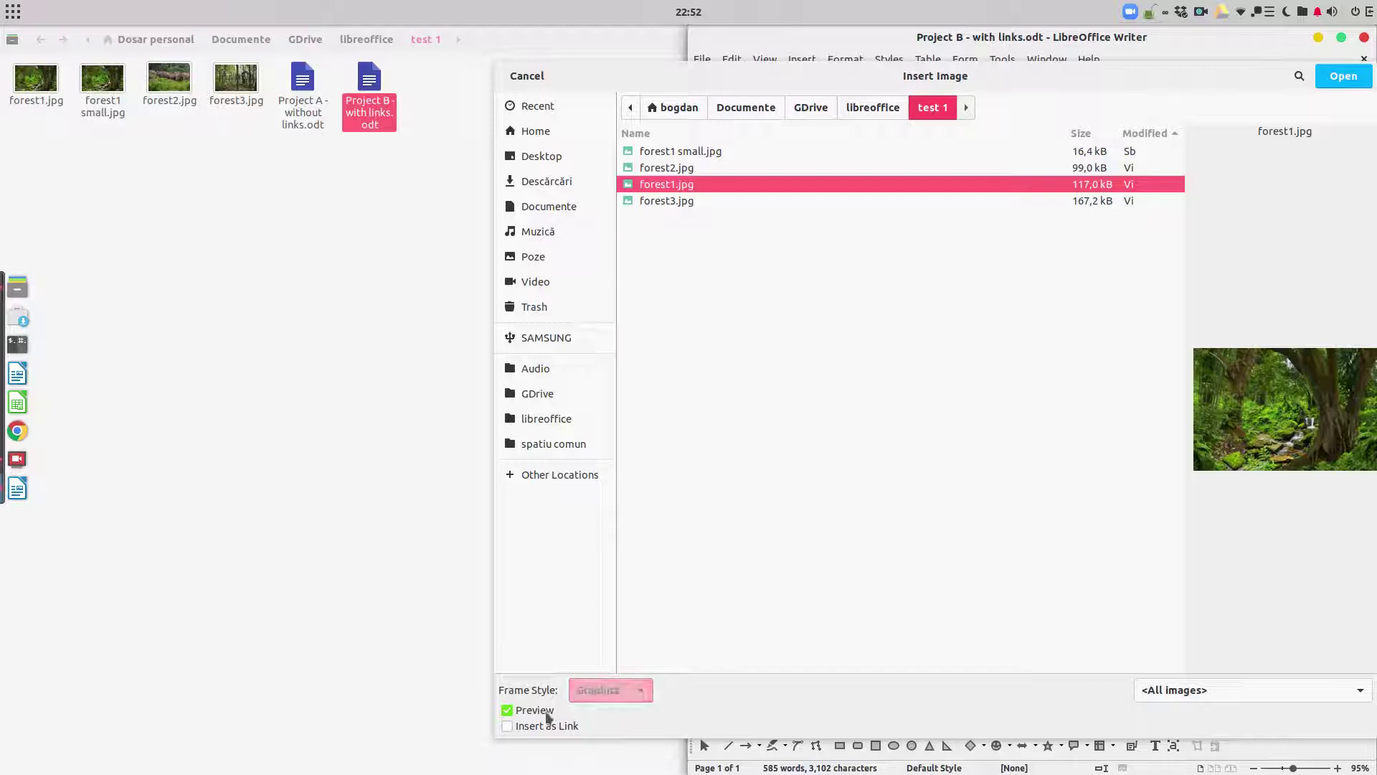
pyautogui.click(506, 726)
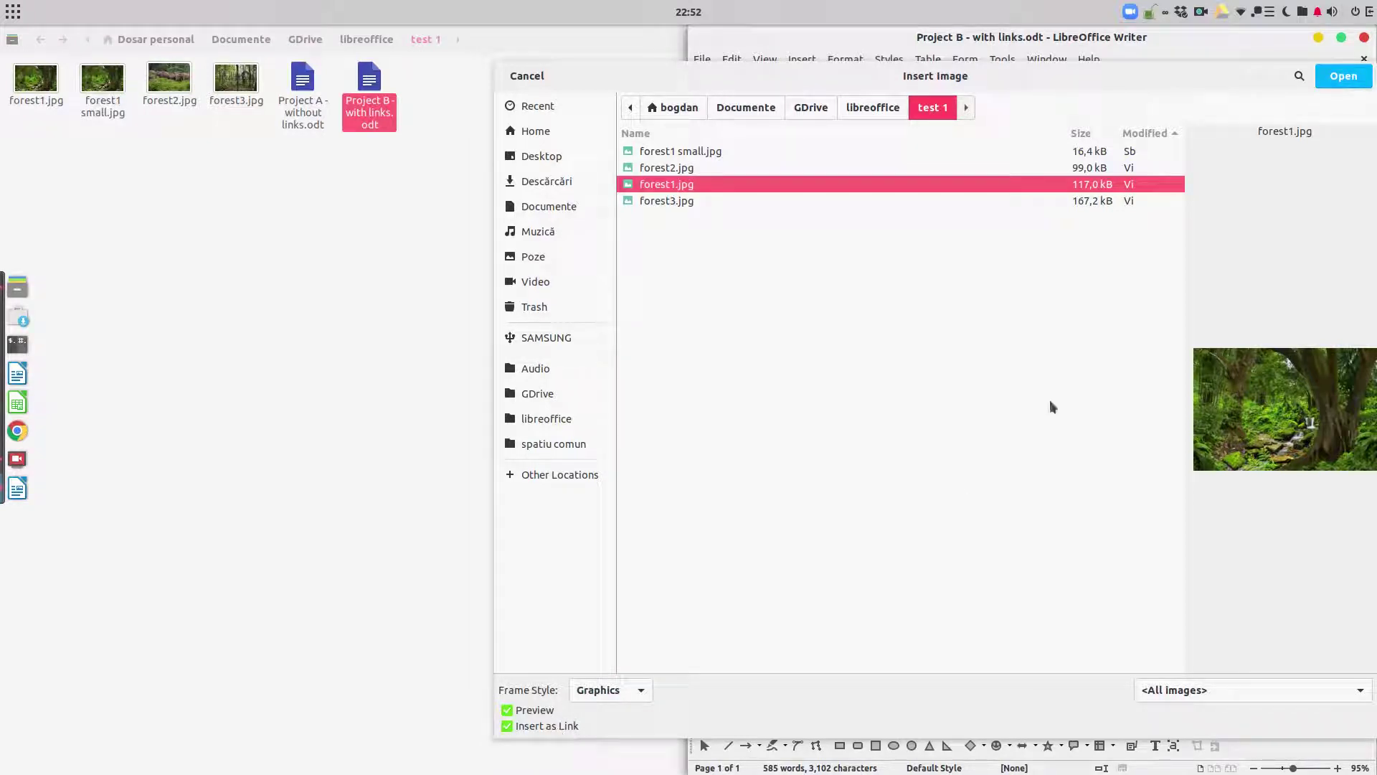
pyautogui.click(631, 689)
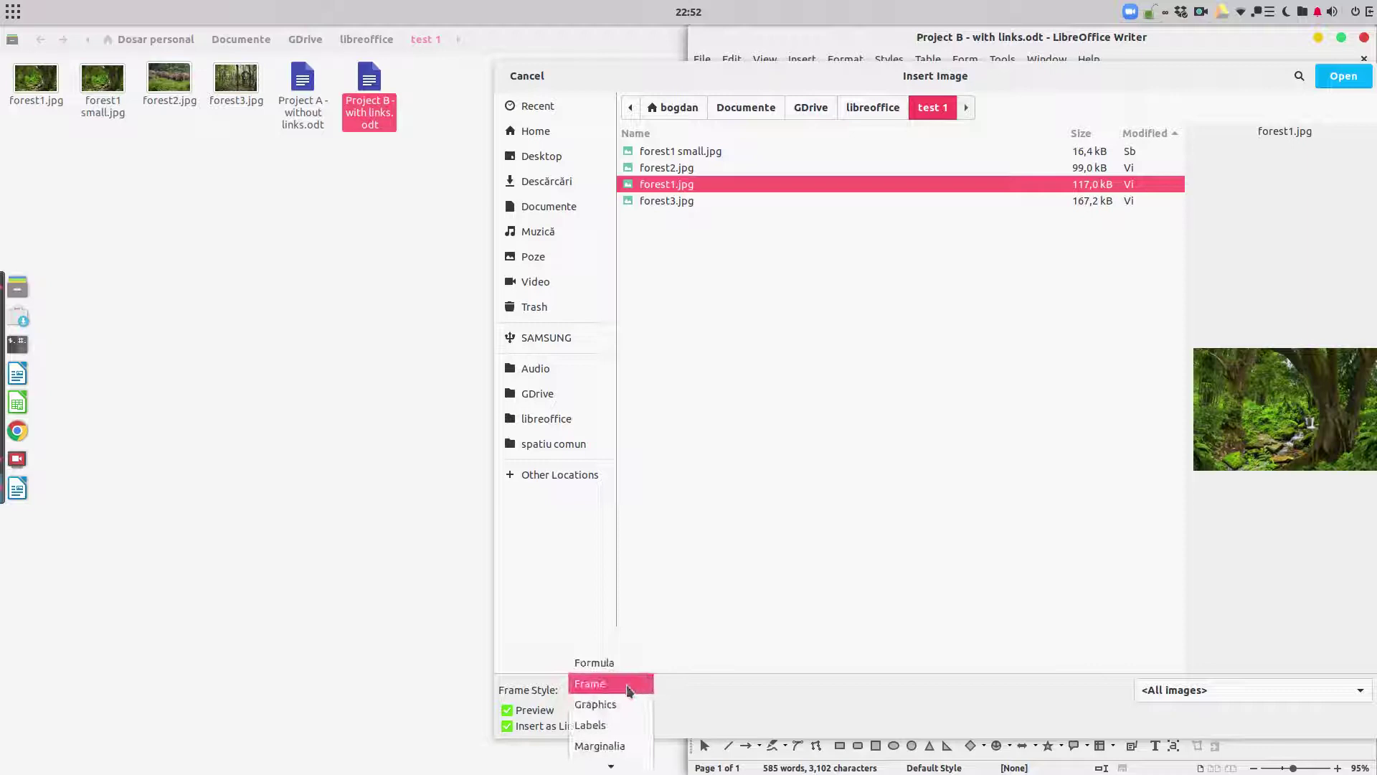
pyautogui.click(628, 705)
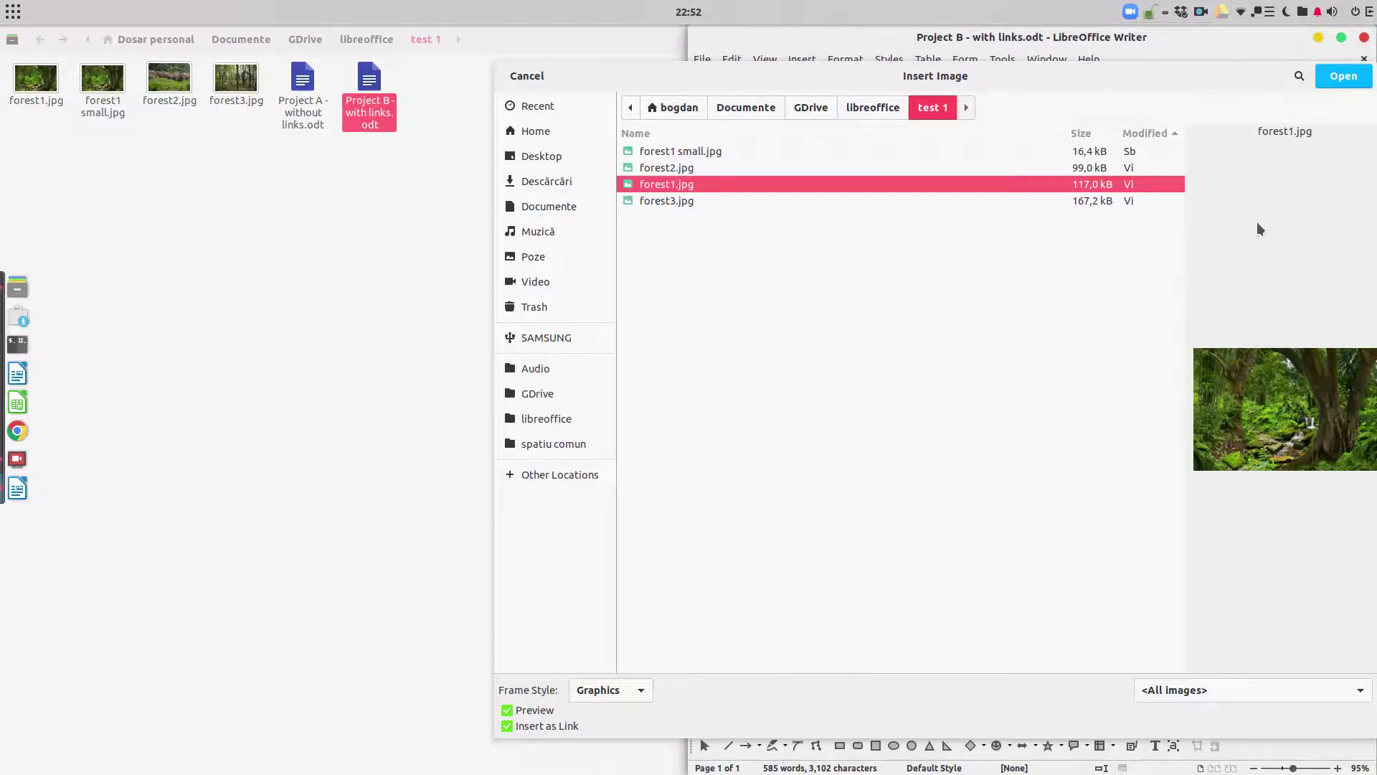
pyautogui.click(1343, 81)
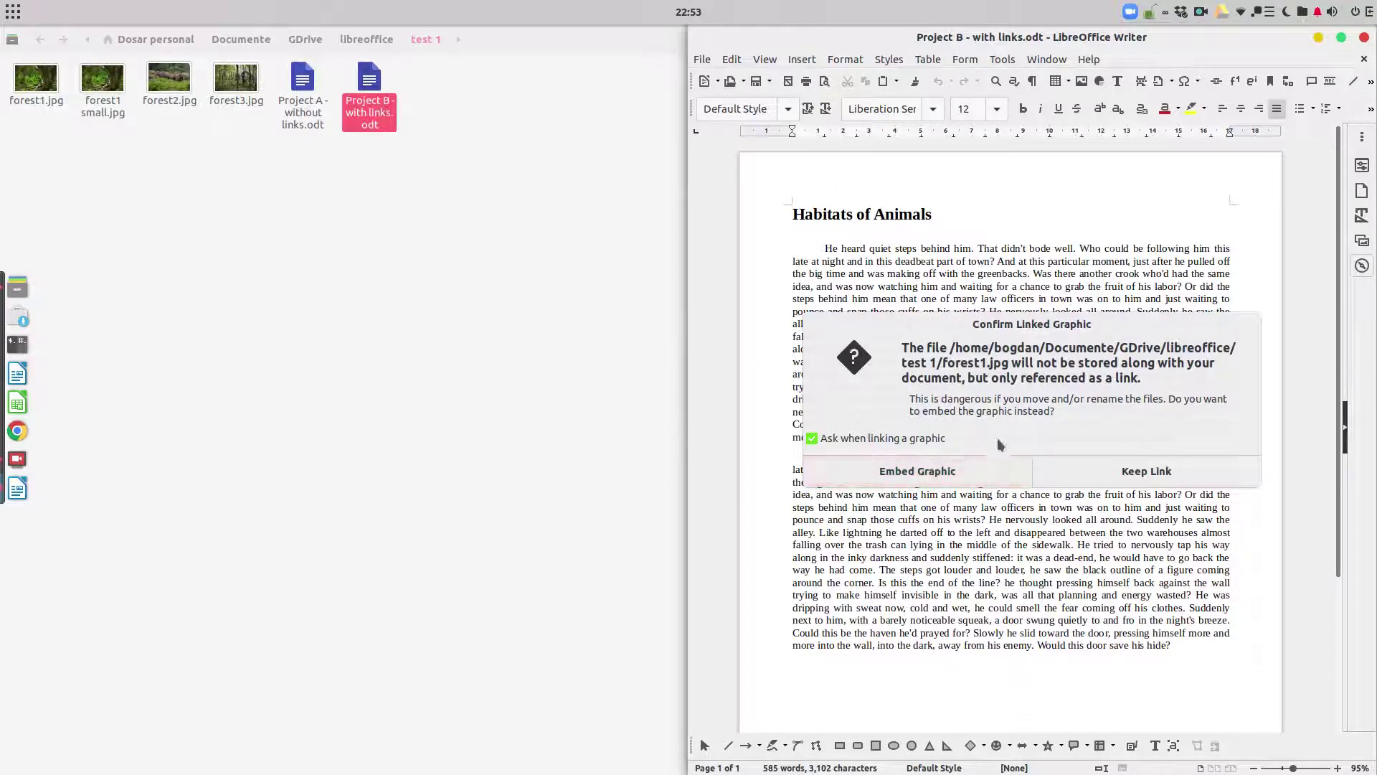
pyautogui.click(1206, 476)
# Step: Shrink the forest1 image to about 8.53 × 5.69 cm and move it slightly into the left page margin
pyautogui.moveTo(1229, 534); pyautogui.dragTo(1008, 384)
pyautogui.moveTo(1040, 311); pyautogui.dragTo(912, 293)
# Step: Set the forest1 image's wrap spacing to 1 cm on all four sides
pyautogui.rightClick(912, 293)
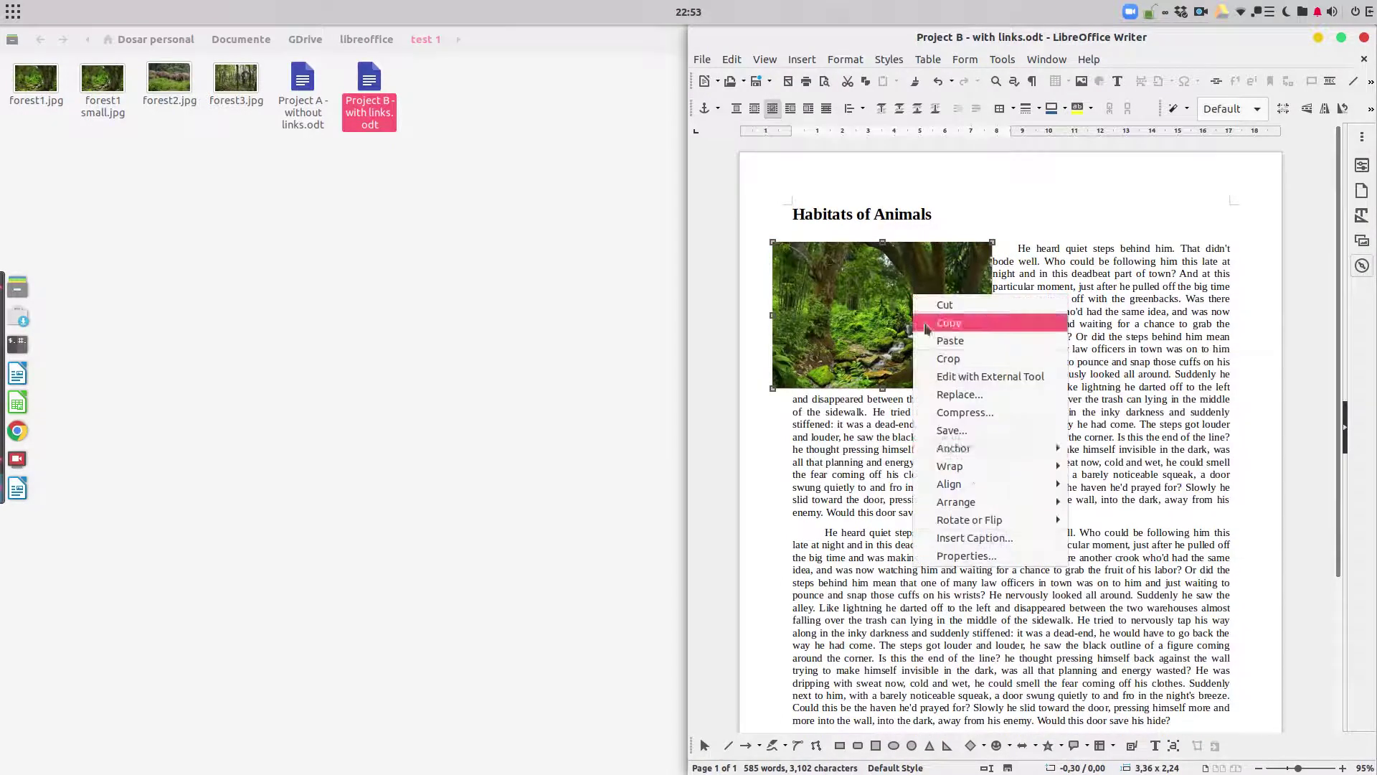
pyautogui.click(974, 555)
pyautogui.doubleClick(846, 430)
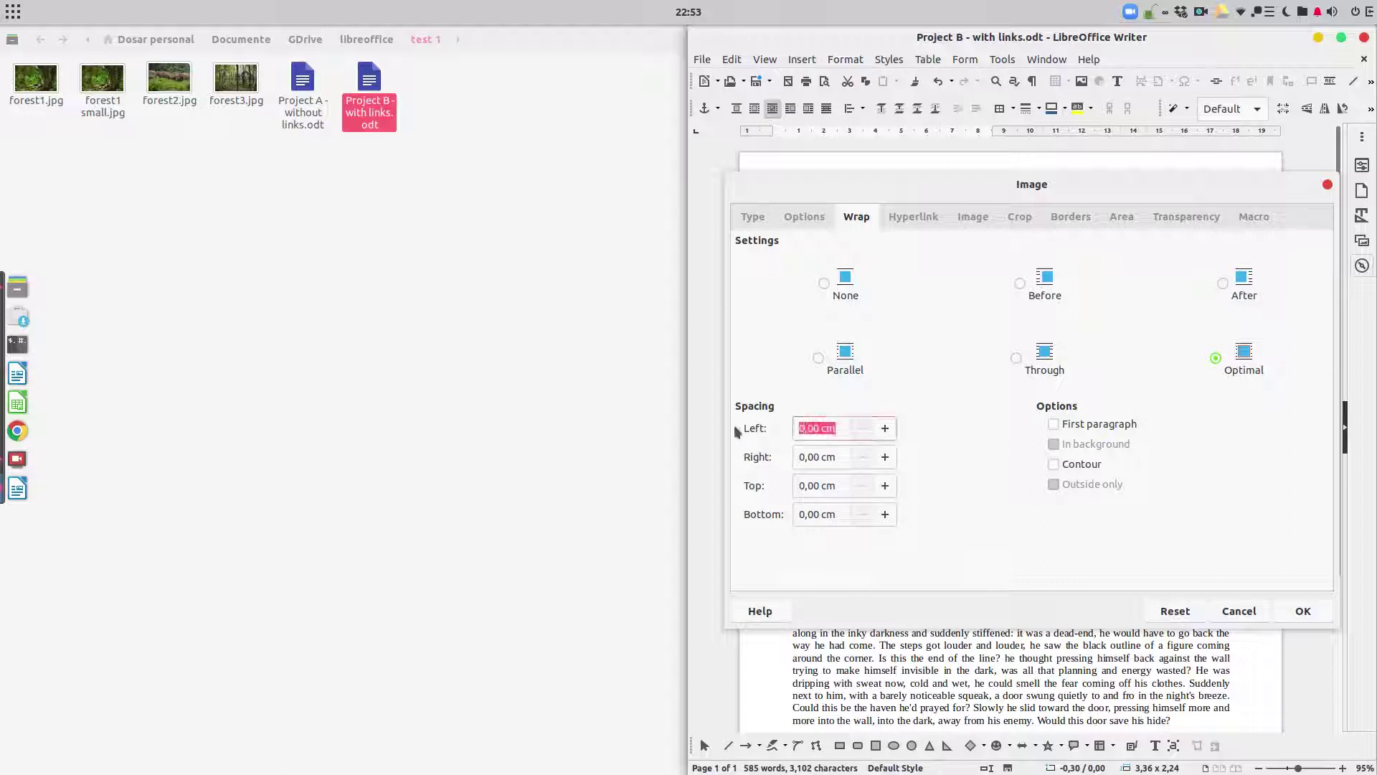
pyautogui.write('1')
pyautogui.press('Tab')
pyautogui.write('1')
pyautogui.press('Tab')
pyautogui.write('1')
pyautogui.press('Tab')
pyautogui.write('1')
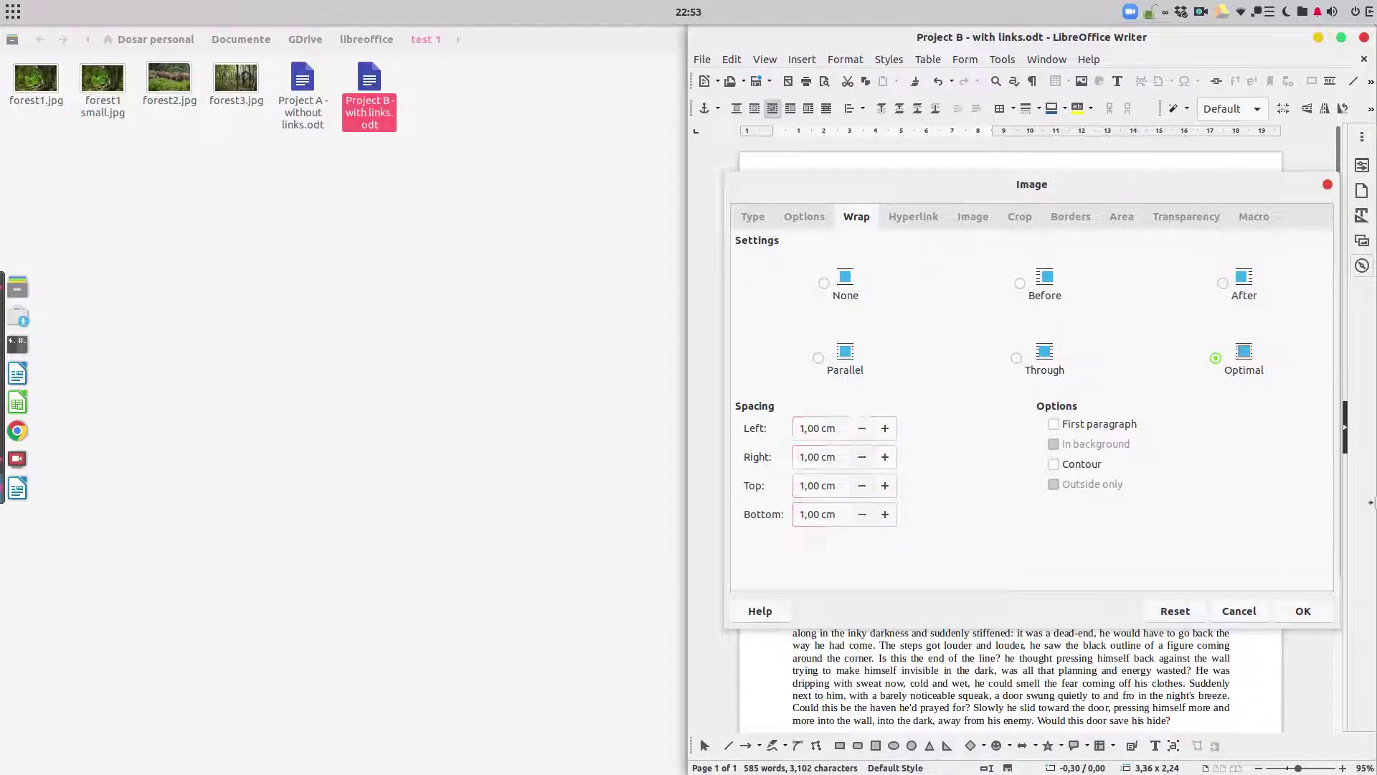
pyautogui.click(1302, 610)
# Step: Insert forest2.jpg into the first paragraph as a link and keep the link
pyautogui.click(1104, 321)
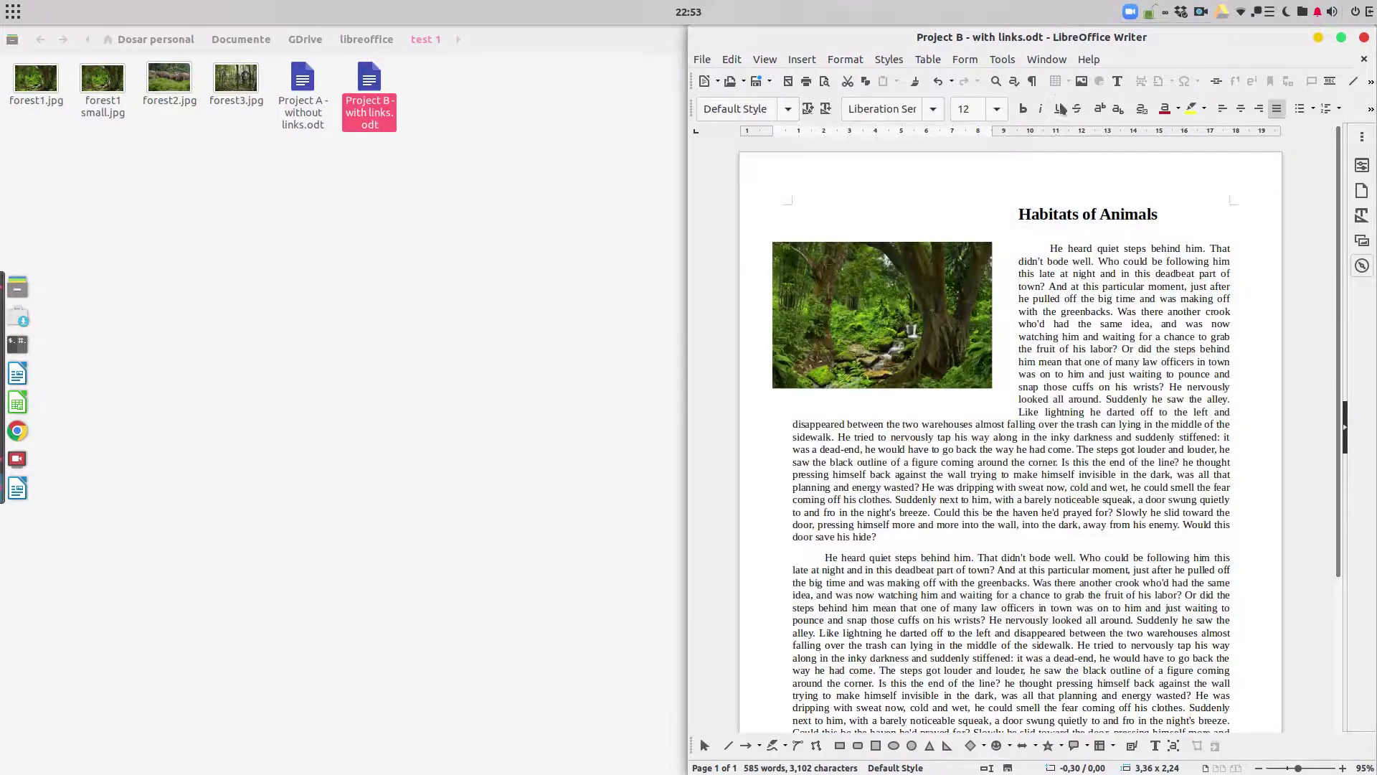
pyautogui.click(1081, 82)
pyautogui.click(726, 177)
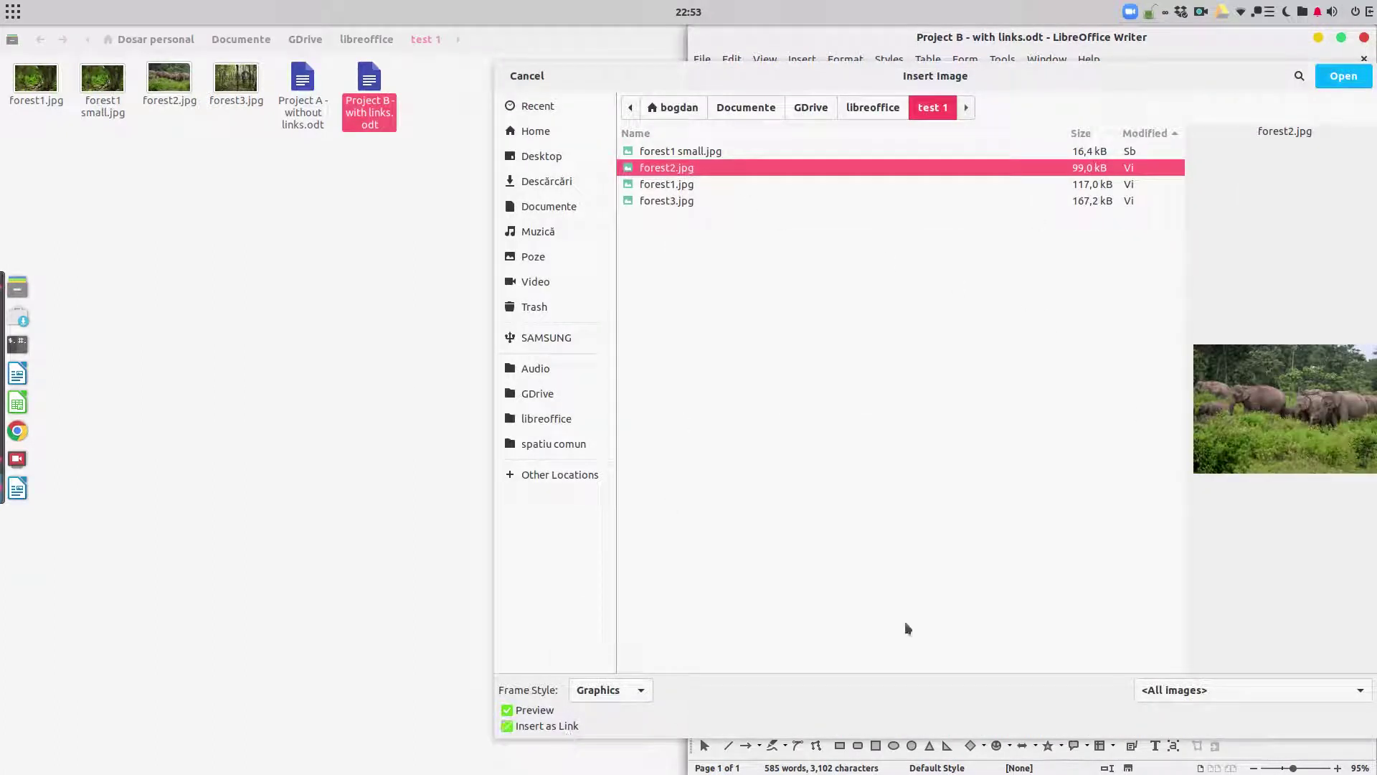
pyautogui.click(1342, 76)
pyautogui.click(1162, 473)
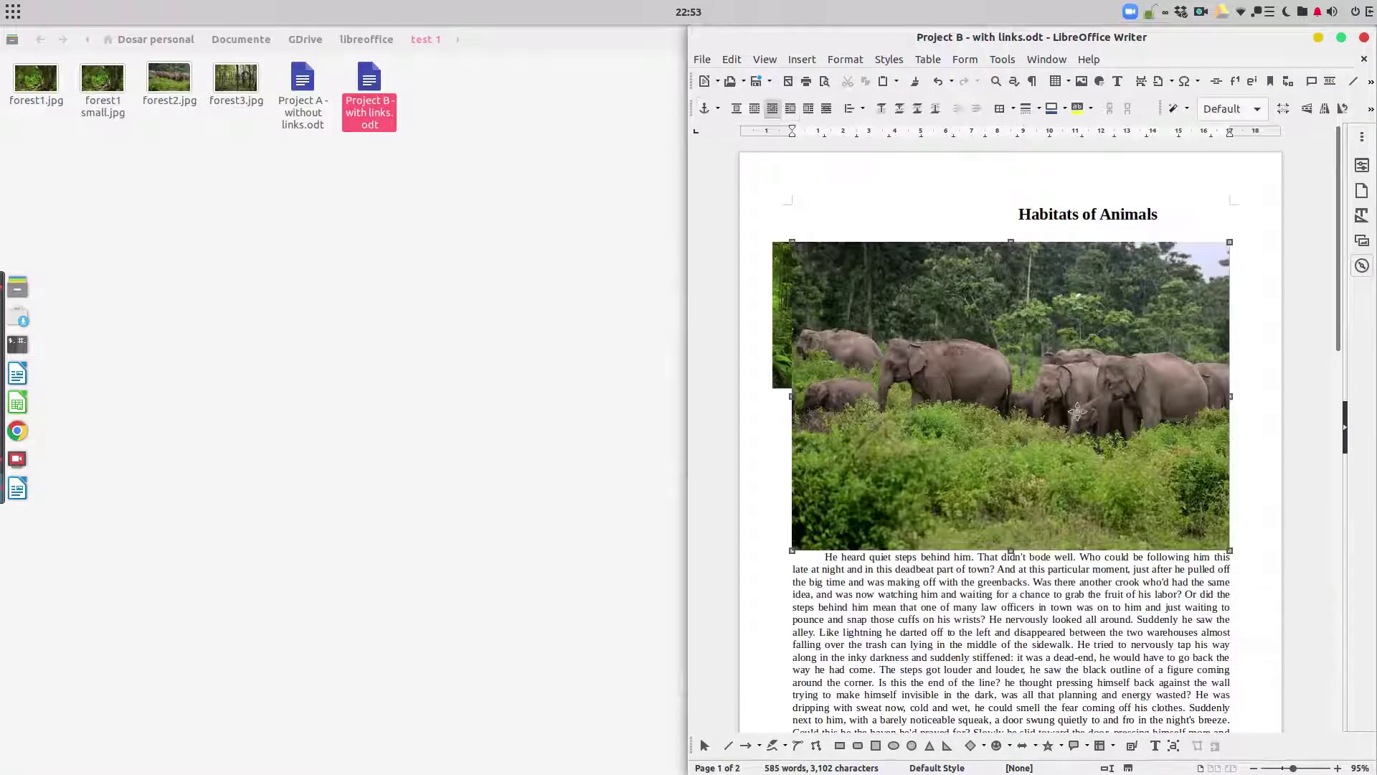
# Step: Shrink the forest2 image to about 8.62 × 6.07 cm and place it below forest1, slightly into the right page margin
pyautogui.moveTo(795, 546); pyautogui.dragTo(1101, 397)
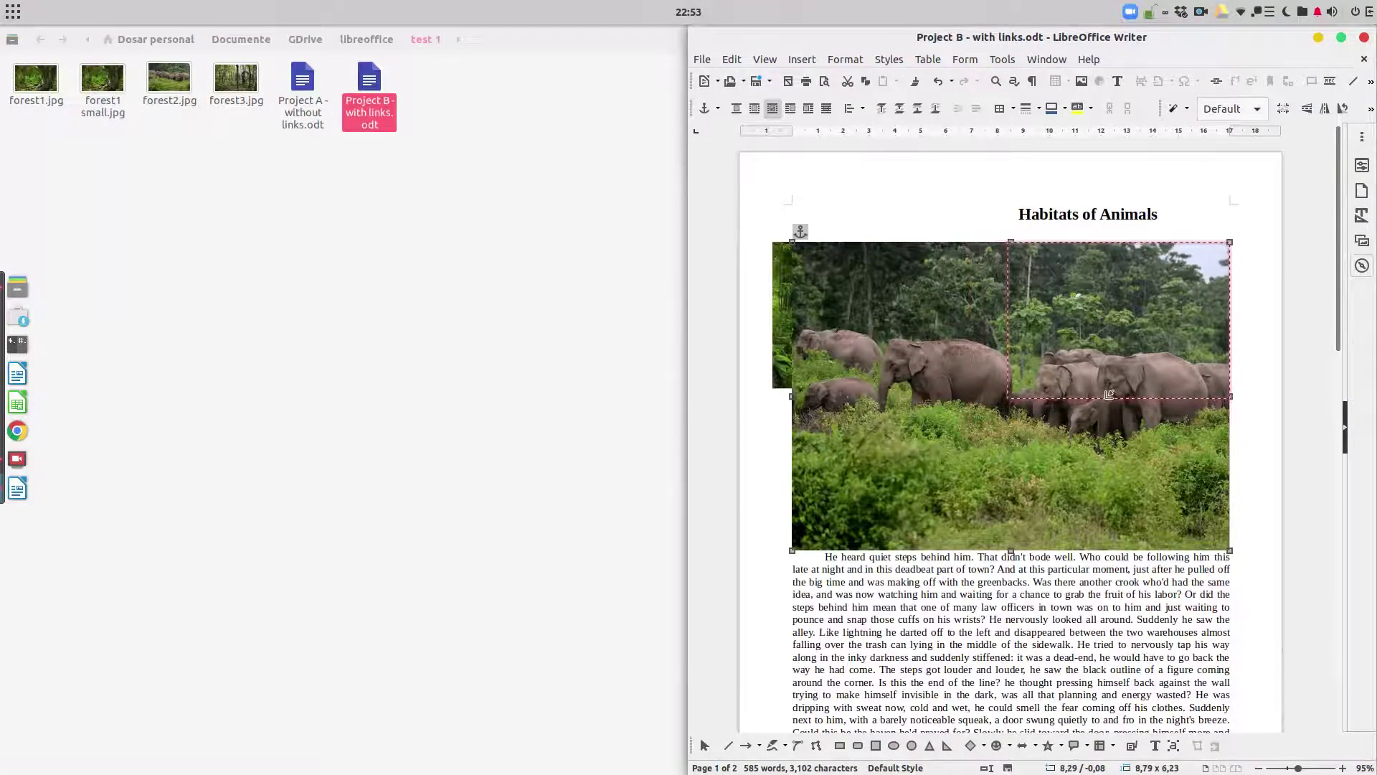
pyautogui.moveTo(1063, 319); pyautogui.dragTo(1189, 529)
# Step: Clone the formatting of the forest1 image onto the forest2 image
pyautogui.click(961, 340)
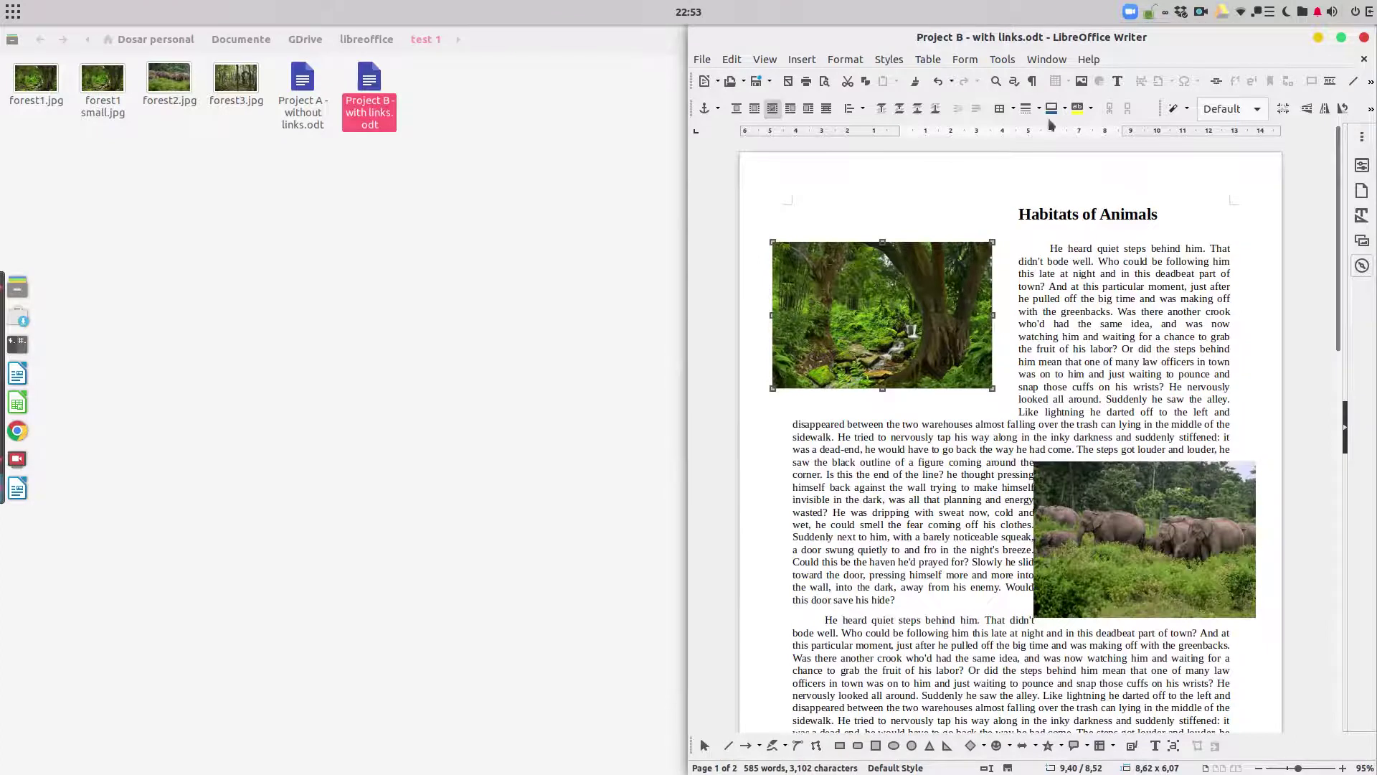
pyautogui.click(915, 86)
pyautogui.click(1112, 520)
# Step: Insert forest3.jpg into the first paragraph as a linked image
pyautogui.scroll(-5, 1111, 522)
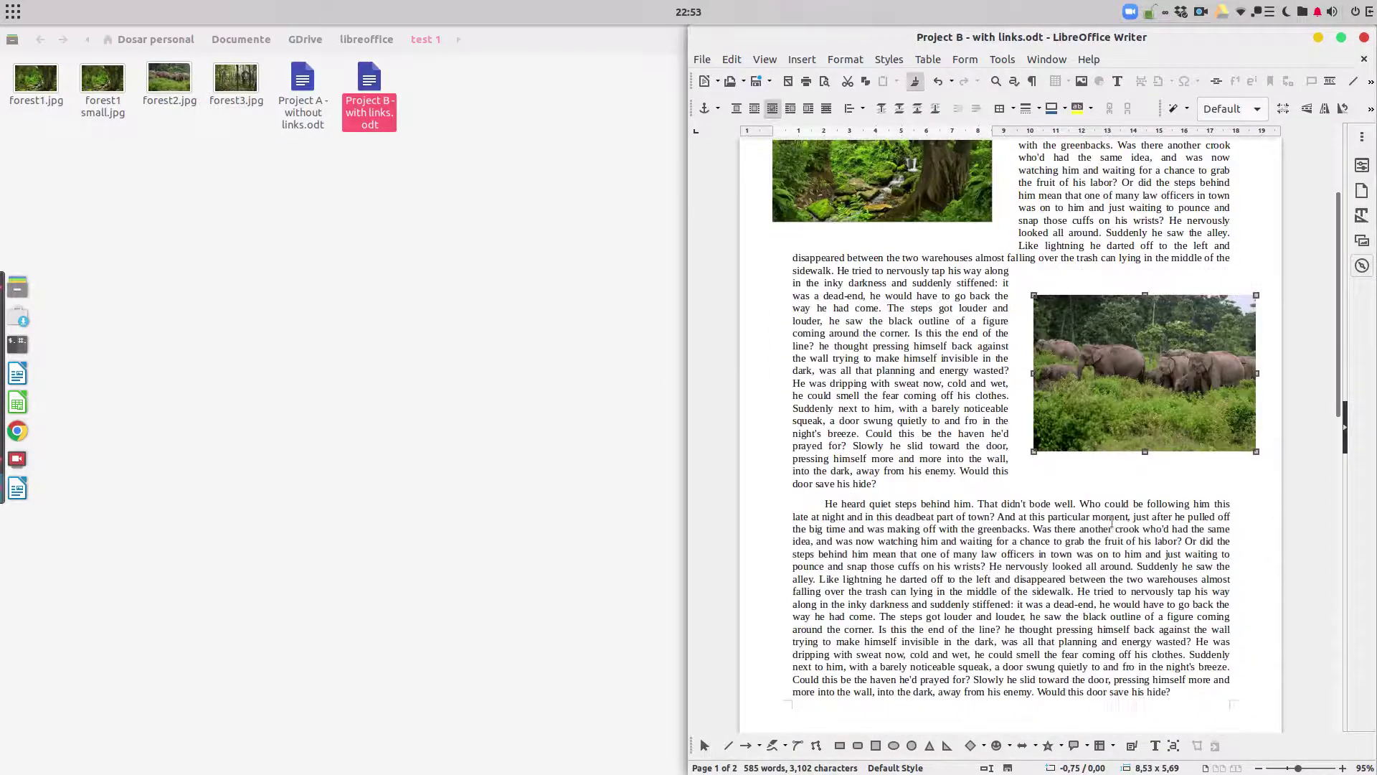
pyautogui.click(1103, 195)
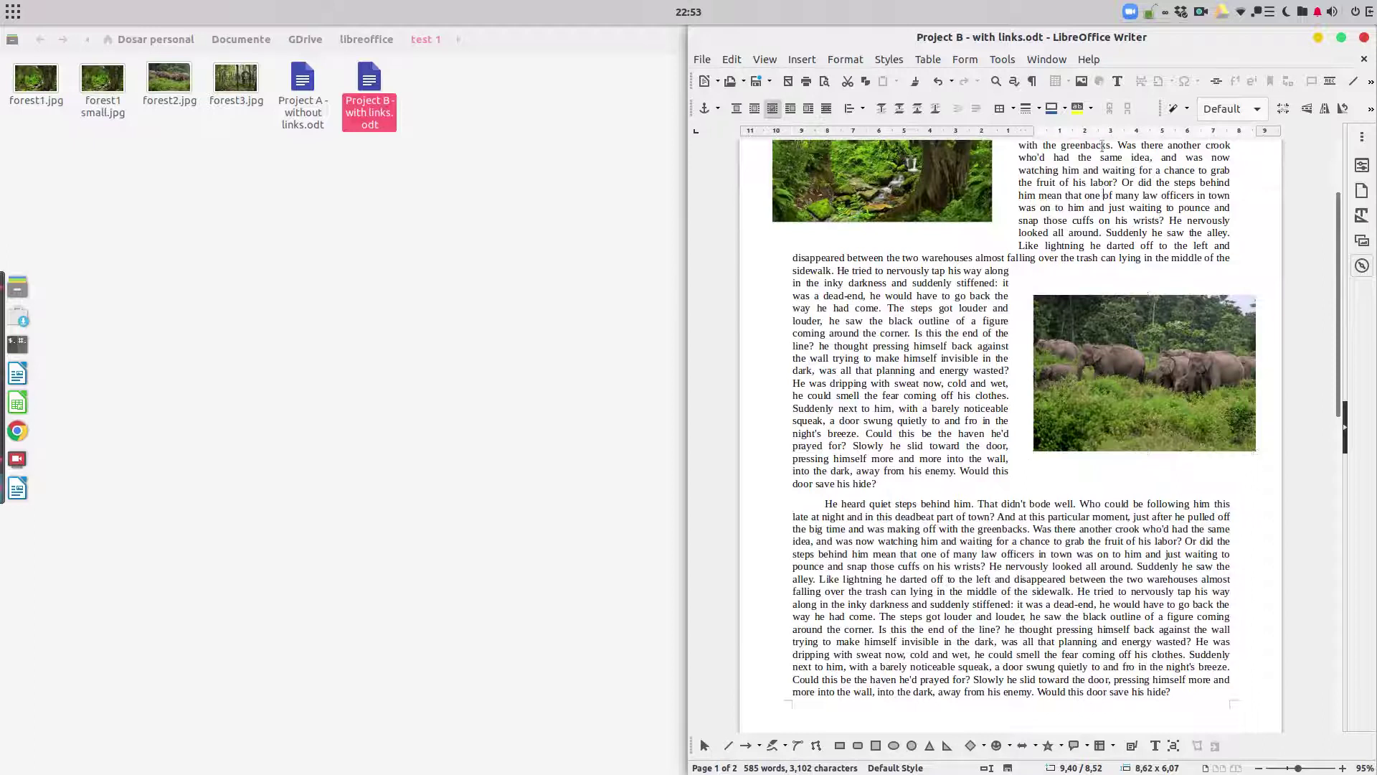
pyautogui.click(1080, 80)
pyautogui.doubleClick(717, 201)
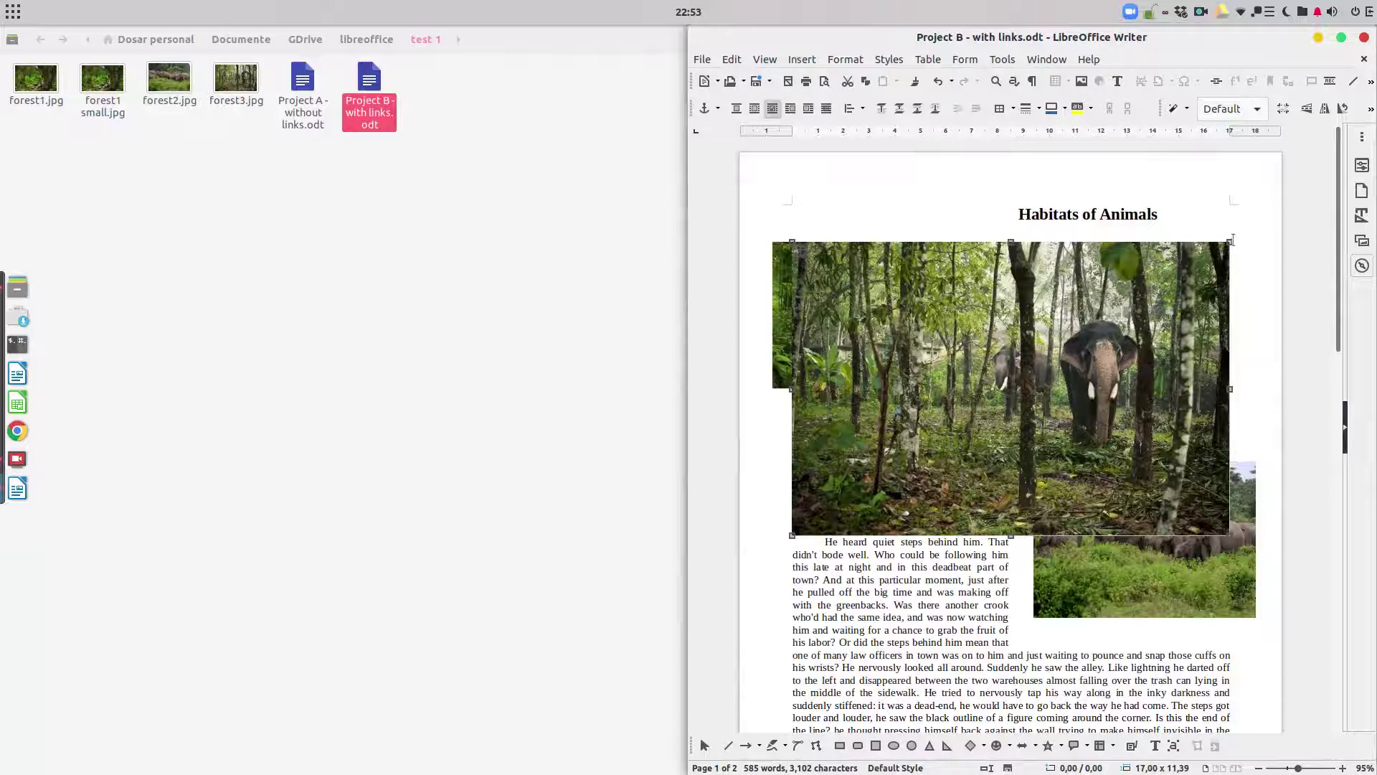
# Step: Shrink the forest3 image to about 9.36 × 6.27 cm and place it at the left side of the second paragraph
pyautogui.moveTo(1227, 244); pyautogui.dragTo(884, 378)
pyautogui.scroll(-5, 933, 385)
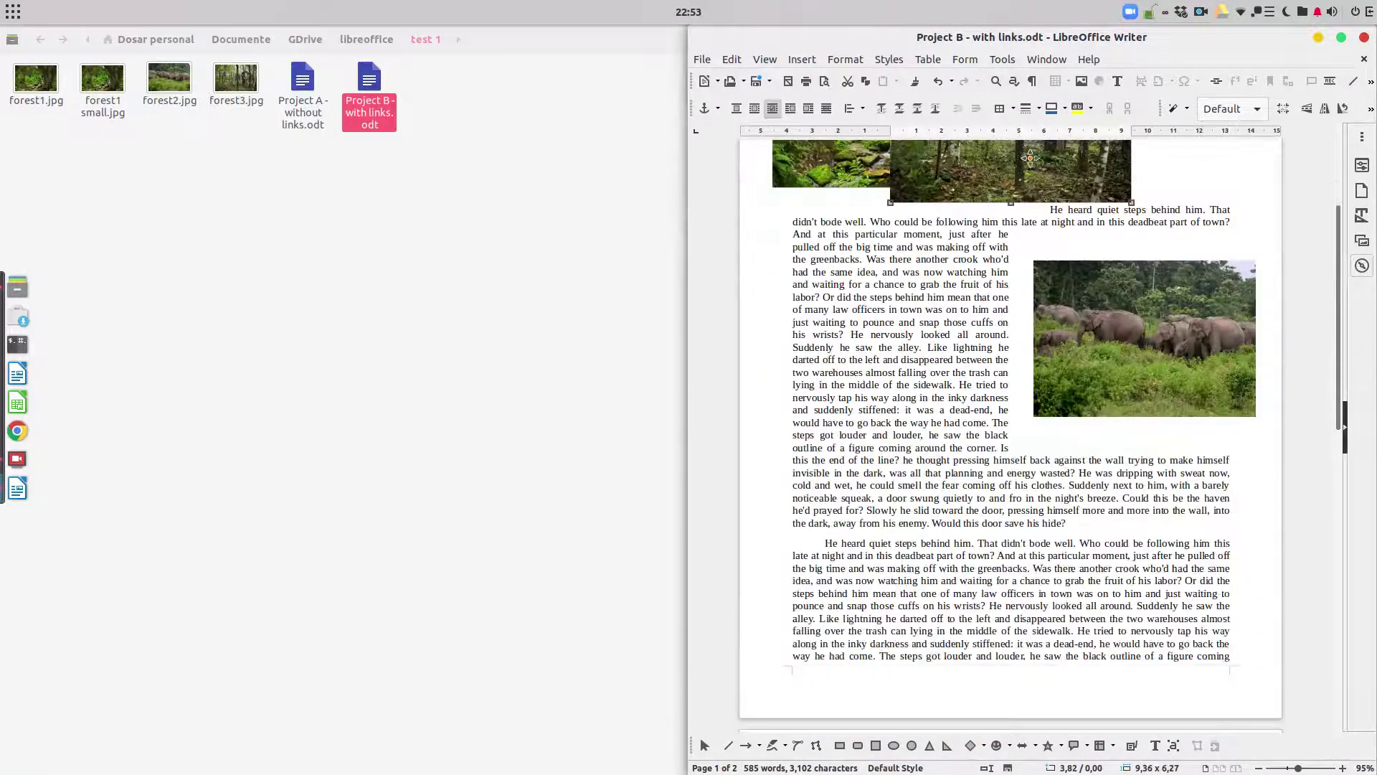
pyautogui.moveTo(1029, 157); pyautogui.dragTo(919, 598)
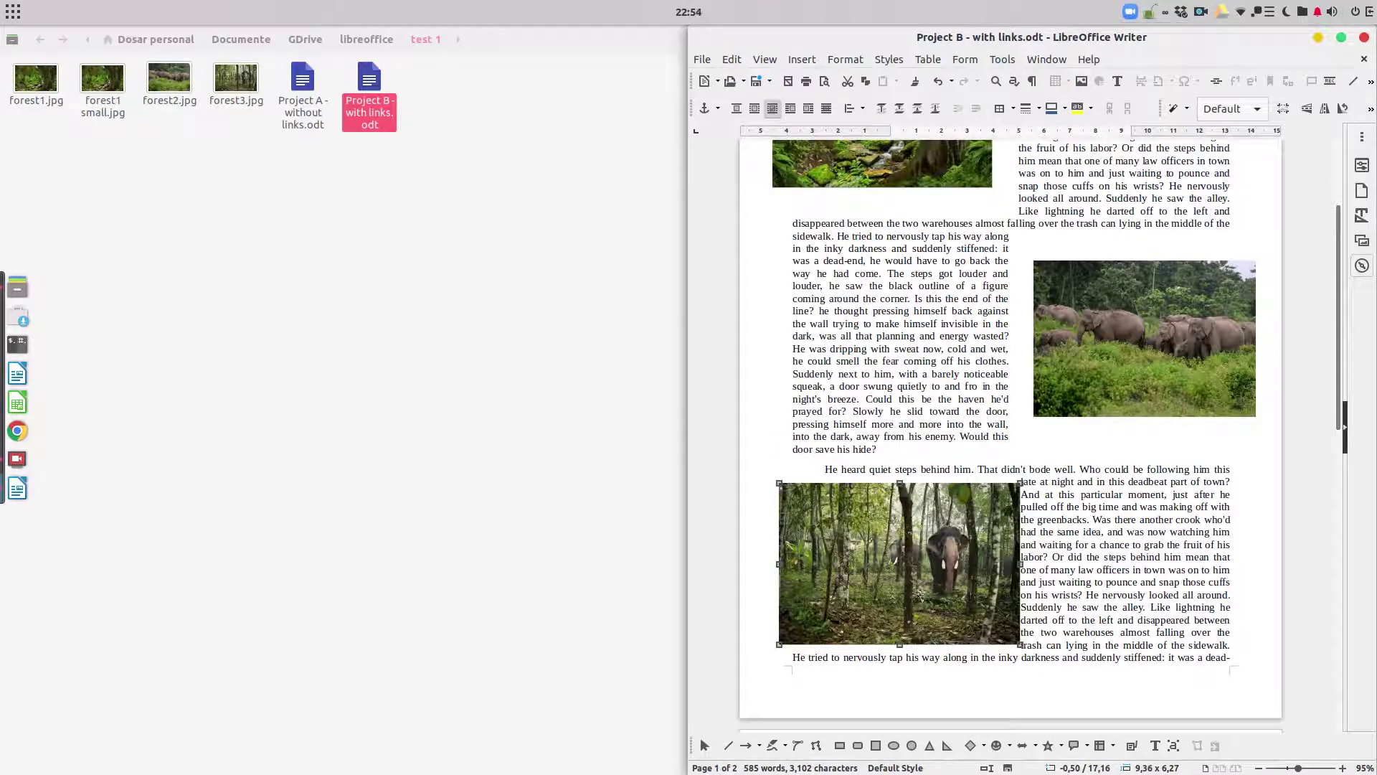
# Step: Clone the formatting of the forest2 image onto the forest3 image
pyautogui.click(1095, 385)
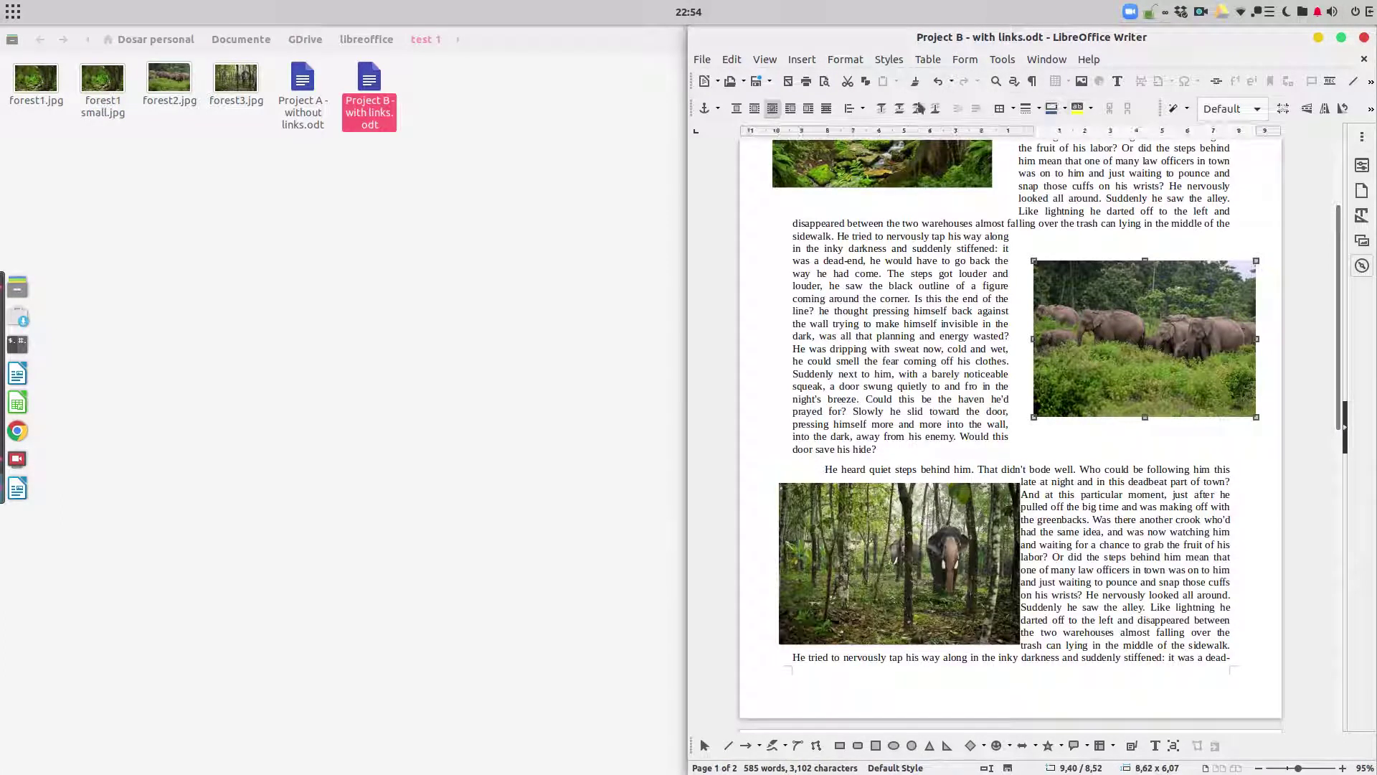
pyautogui.click(886, 564)
pyautogui.click(1072, 545)
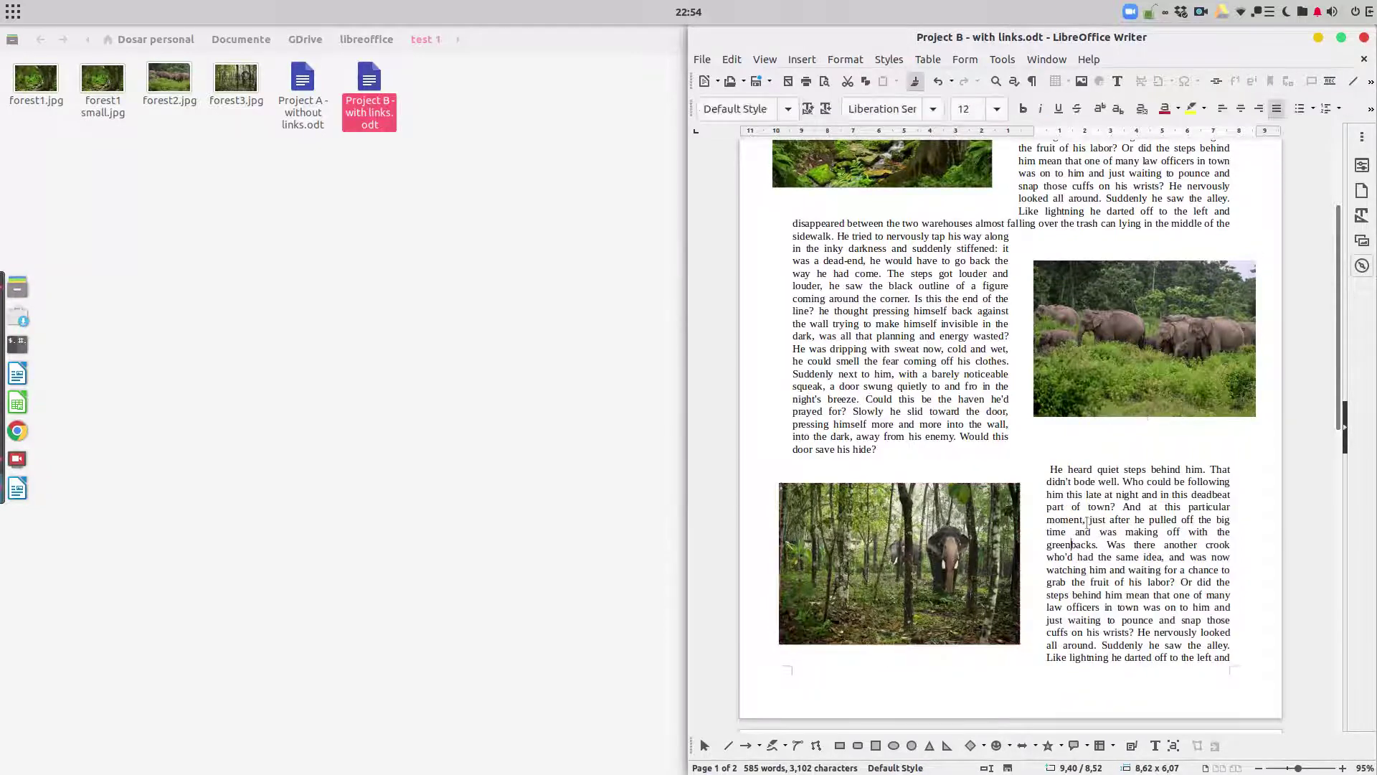
# Step: Shift all three images slightly lower, with forest1 farther into the left page margin and forest2 farther into the right one
pyautogui.scroll(-3, 1018, 502)
pyautogui.moveTo(950, 401); pyautogui.dragTo(957, 433)
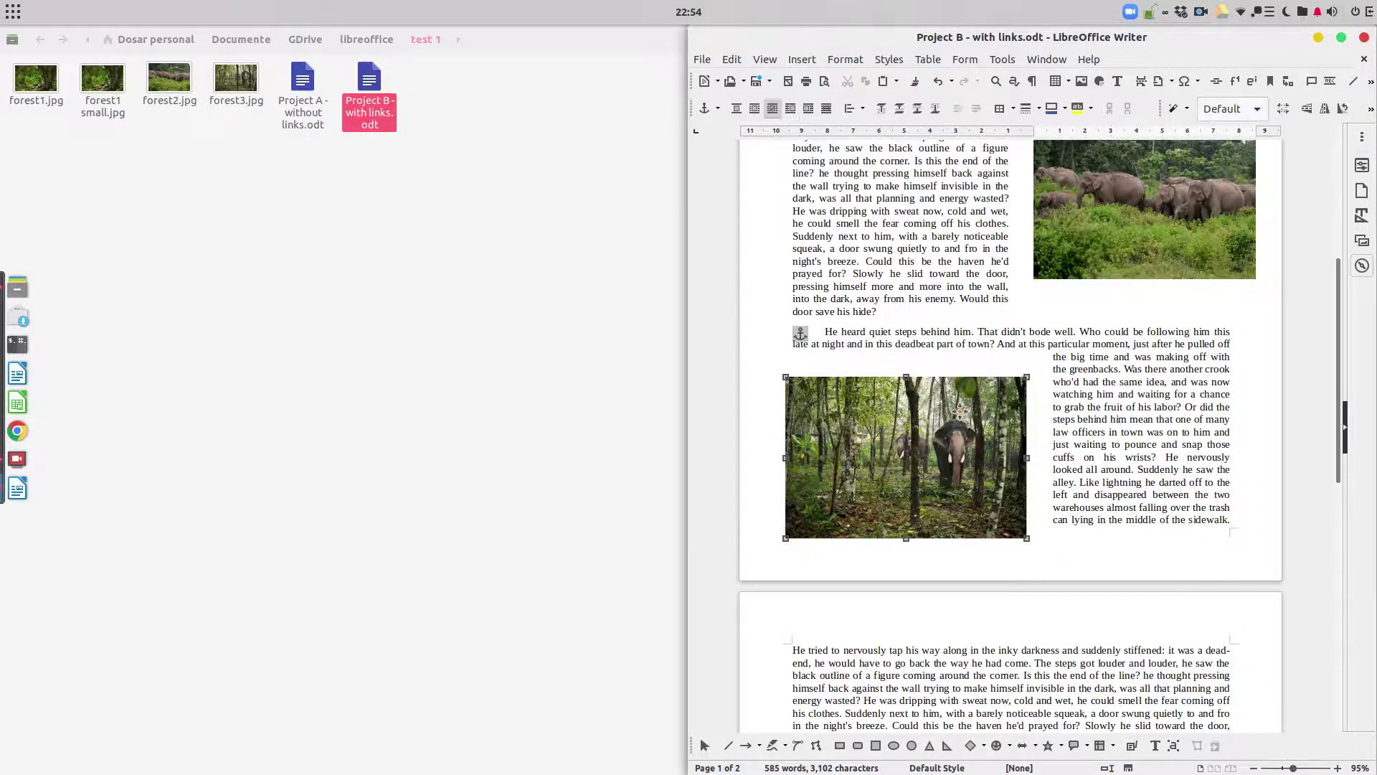
pyautogui.scroll(7, 1074, 355)
pyautogui.scroll(1, 1073, 355)
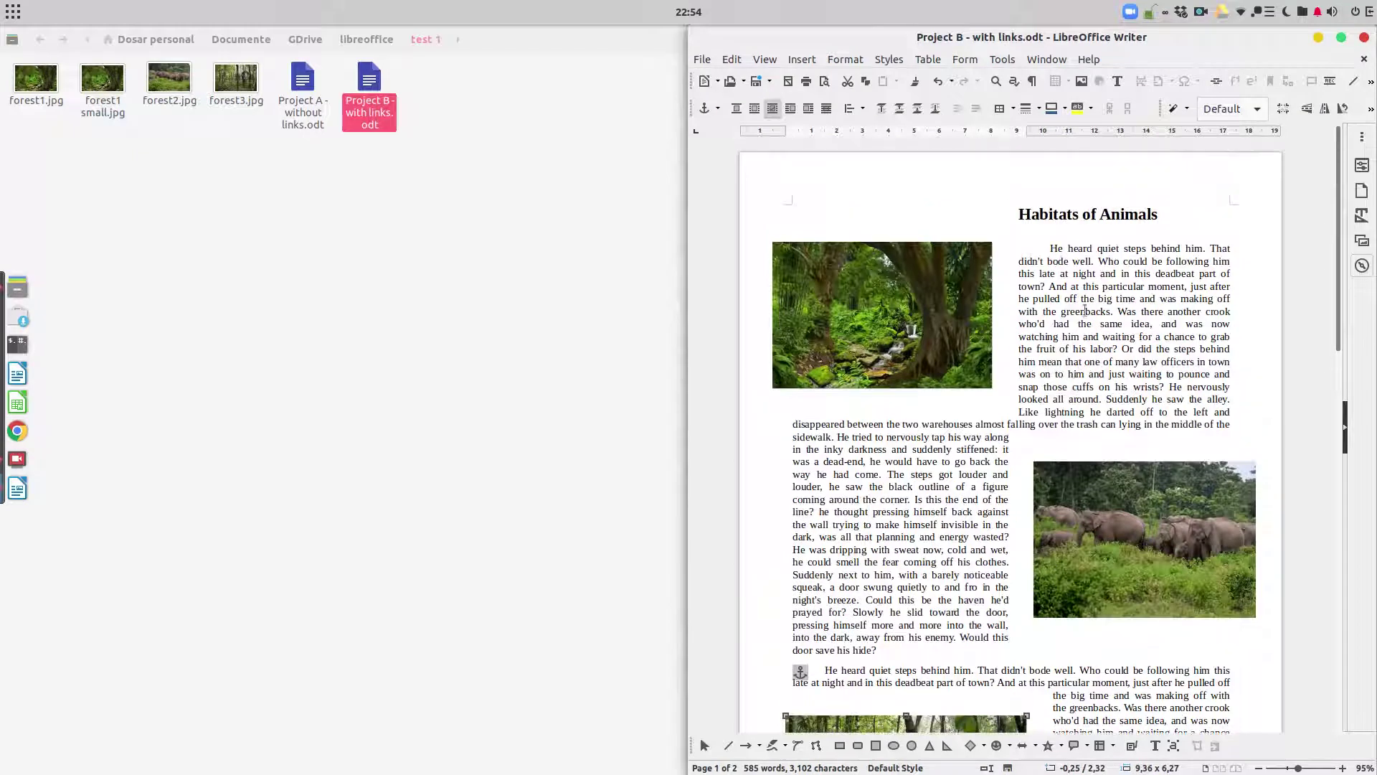
pyautogui.moveTo(979, 275); pyautogui.dragTo(978, 301)
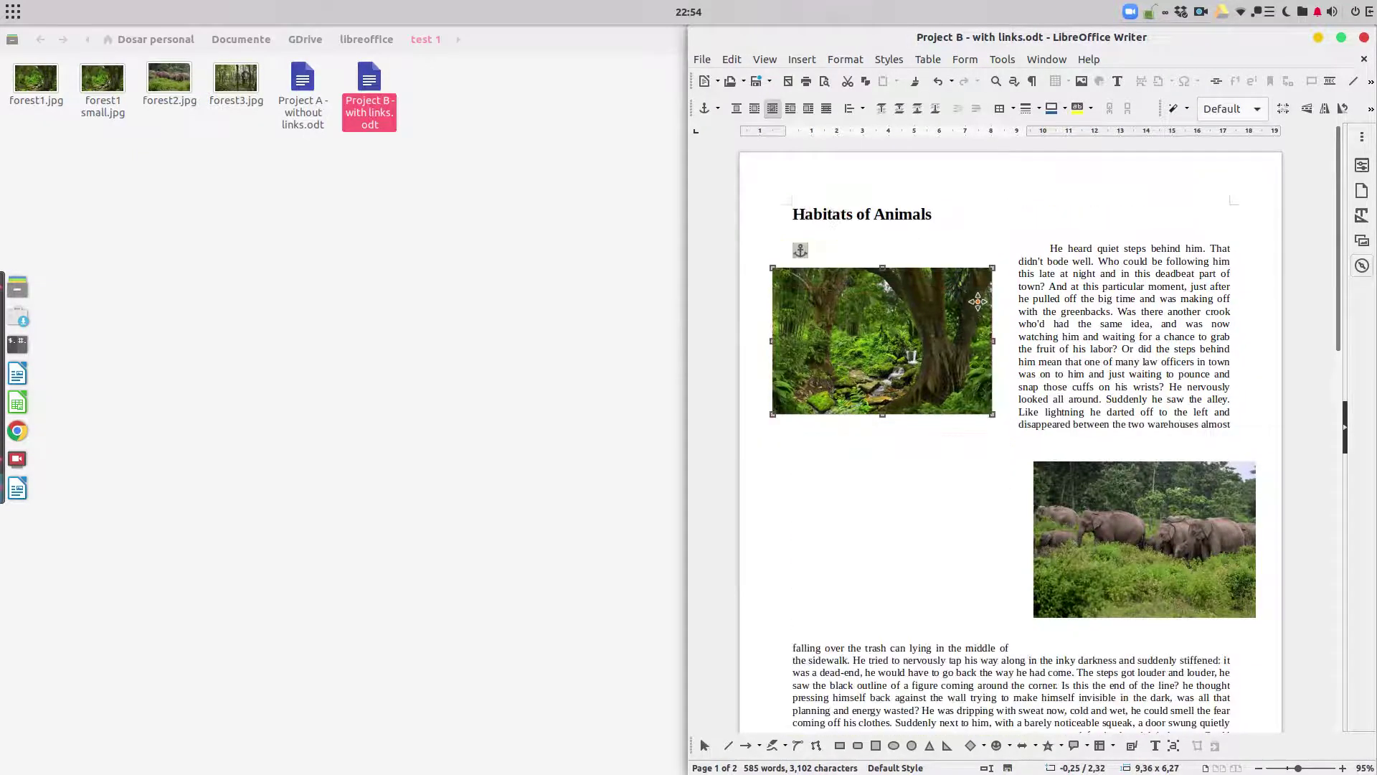
pyautogui.moveTo(1078, 493); pyautogui.dragTo(1116, 553)
pyautogui.moveTo(926, 384); pyautogui.dragTo(915, 384)
# Step: Move the forest3 image farther into the left margin, and nudge forest2 up and right, shrinking it to about 8.30 × 5.84 cm
pyautogui.scroll(-5, 915, 384)
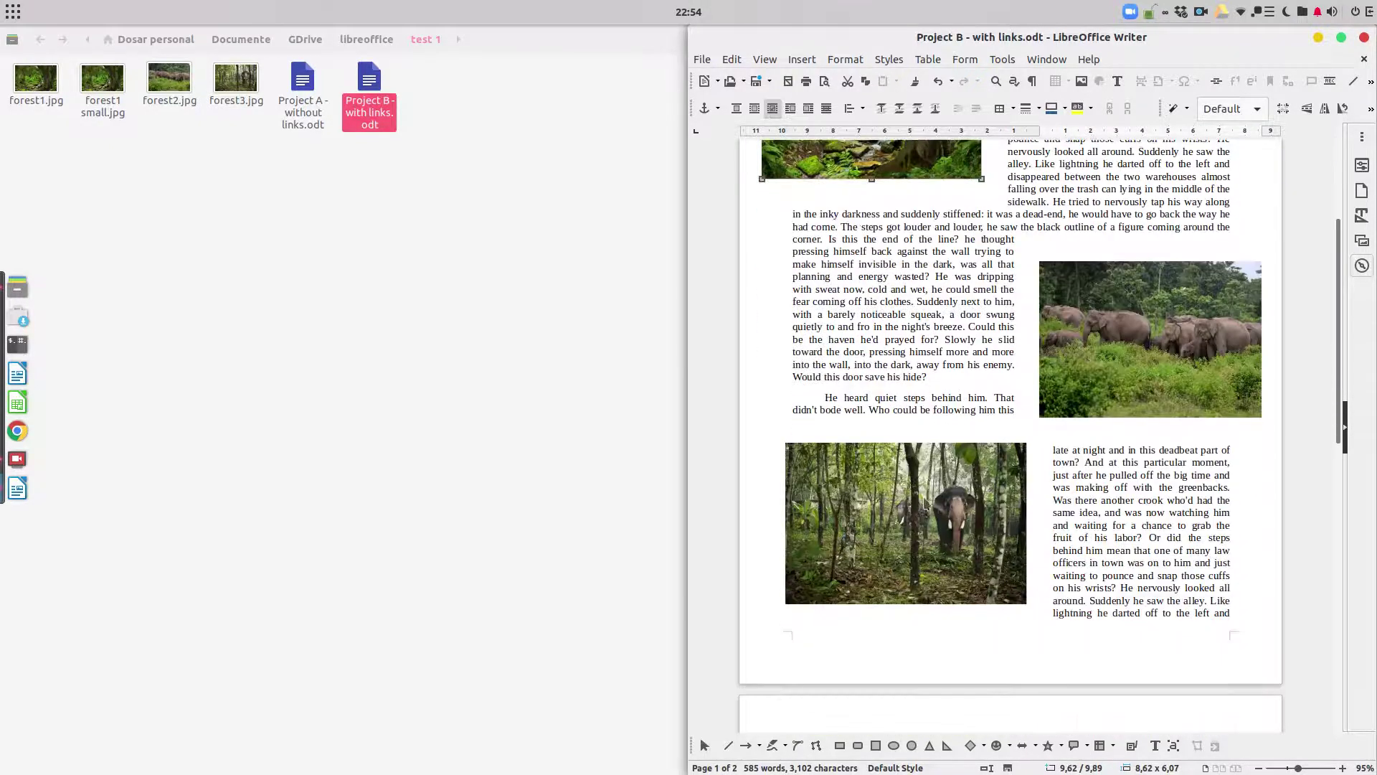
pyautogui.moveTo(924, 510); pyautogui.dragTo(912, 498)
pyautogui.click(1128, 353)
pyautogui.moveTo(1128, 353)
pyautogui.mouseDown()
pyautogui.moveTo(1069, 393)
pyautogui.moveTo(1134, 343)
pyautogui.mouseUp()
pyautogui.moveTo(1086, 386); pyautogui.dragTo(1103, 366)
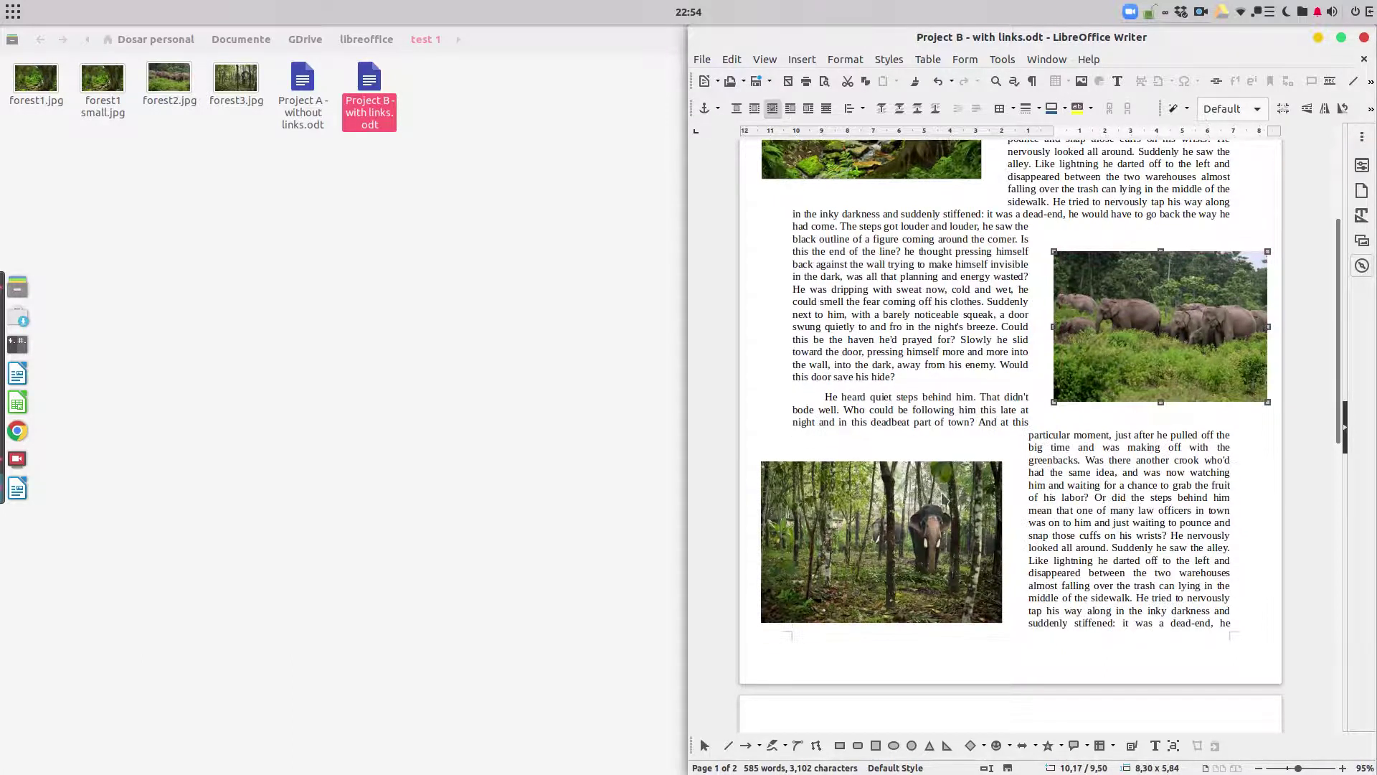
pyautogui.moveTo(951, 488); pyautogui.dragTo(958, 487)
# Step: Save "Project B - with links.odt" and close the document
pyautogui.scroll(5, 1072, 428)
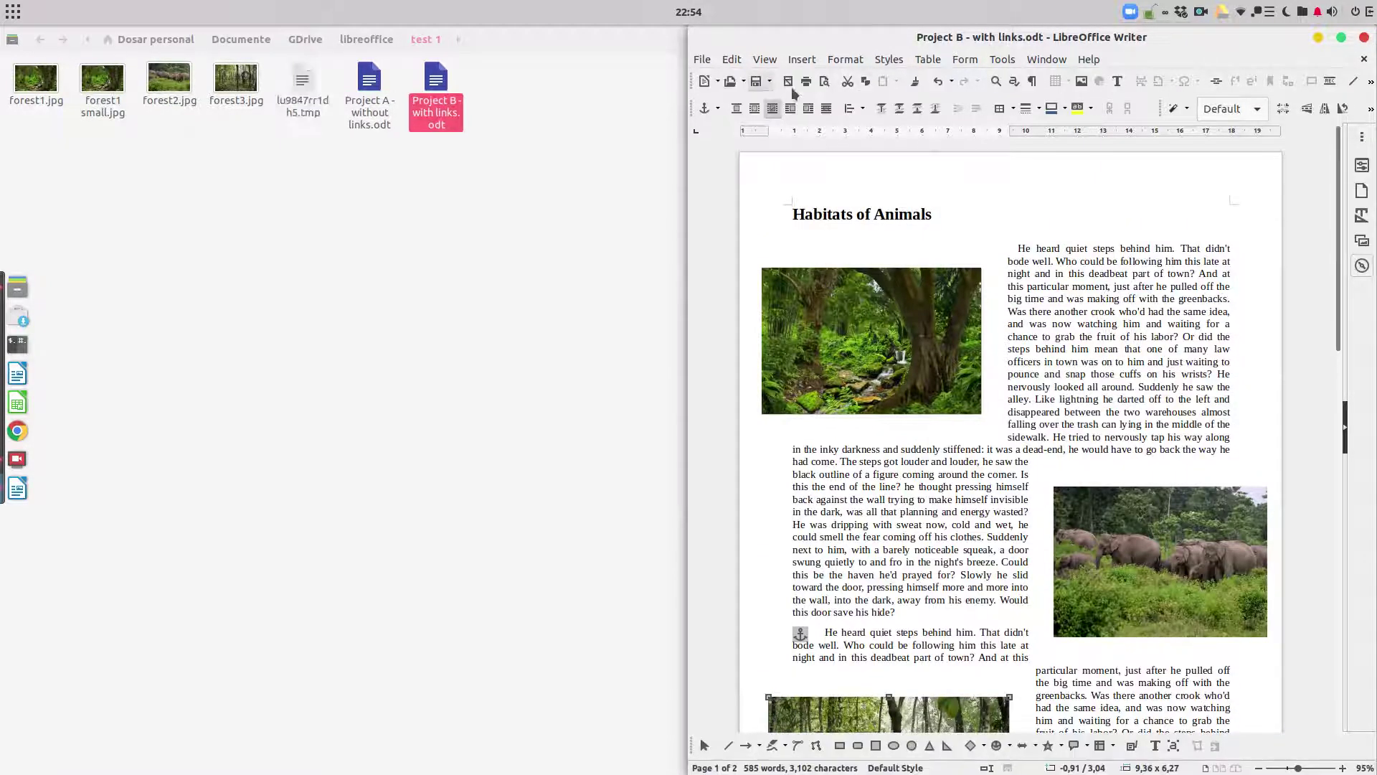
pyautogui.click(1364, 38)
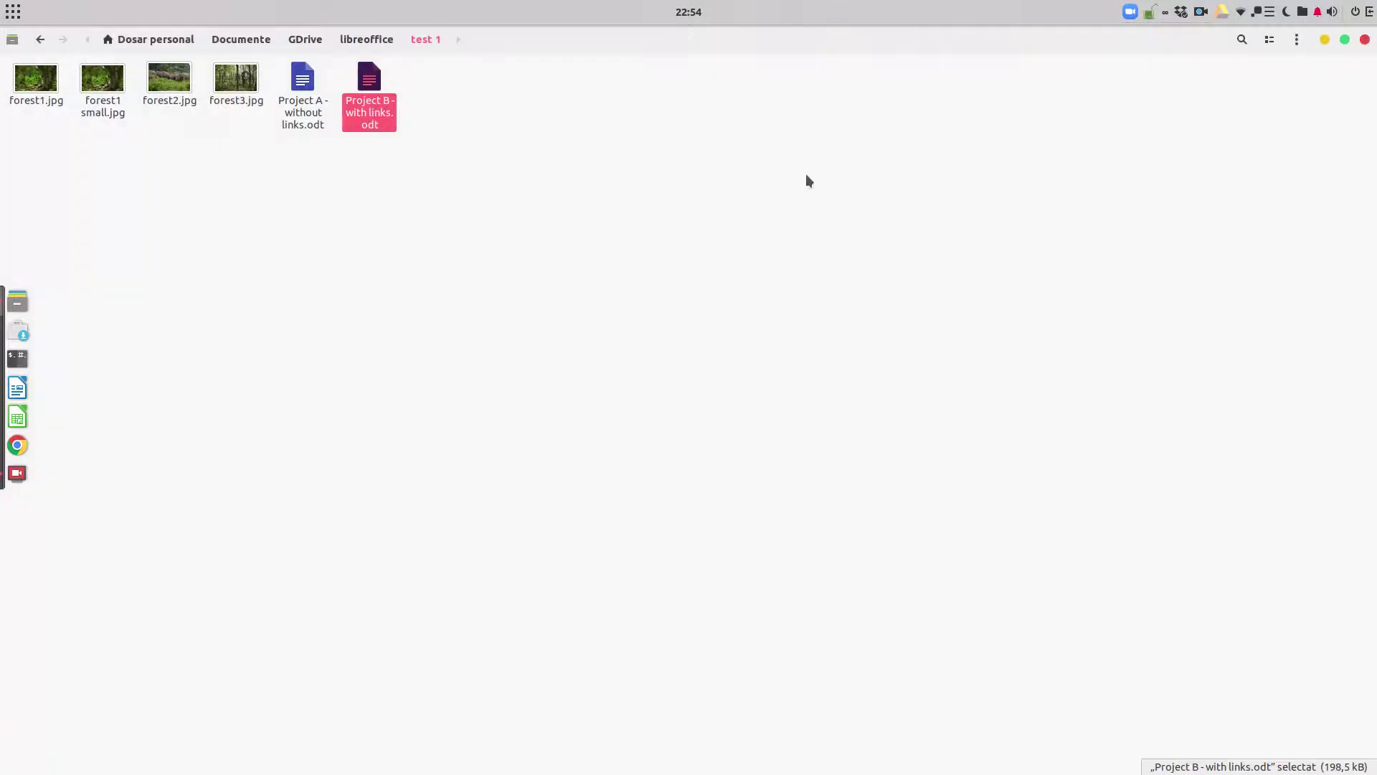
pyautogui.click(462, 164)
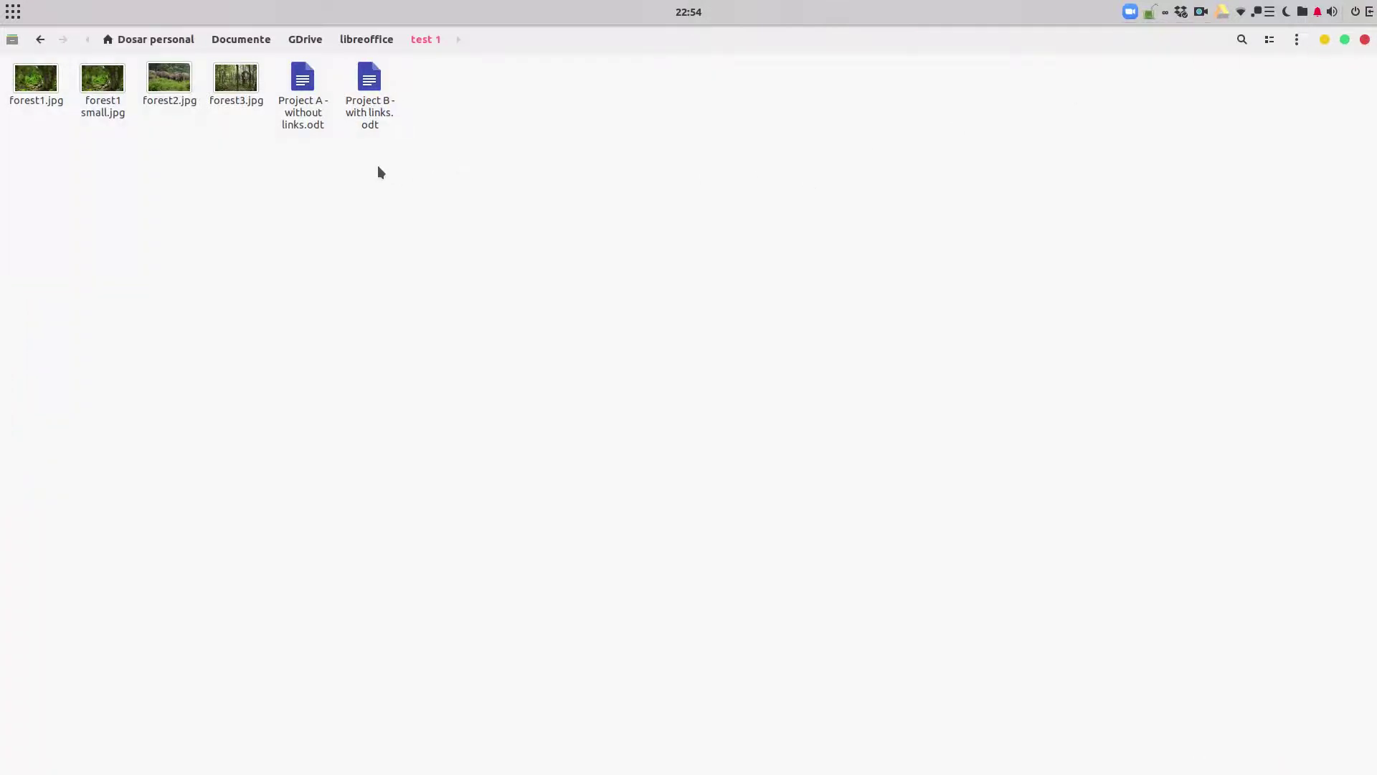
# Step: Check the file size of "Project A - without links.odt" again in its properties
pyautogui.rightClick(308, 102)
pyautogui.click(372, 309)
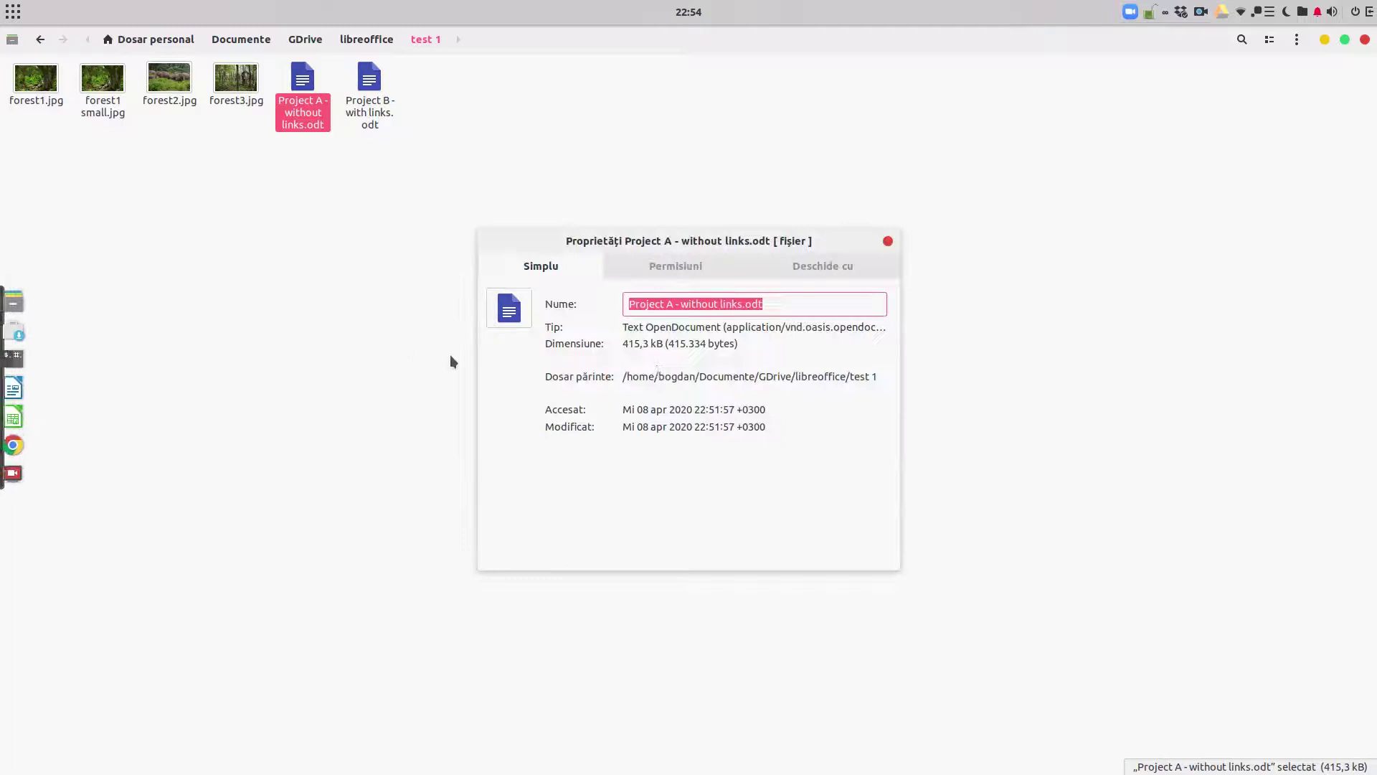
pyautogui.click(889, 242)
# Step: Check the file size of "Project B - with links.odt" in its properties
pyautogui.rightClick(372, 80)
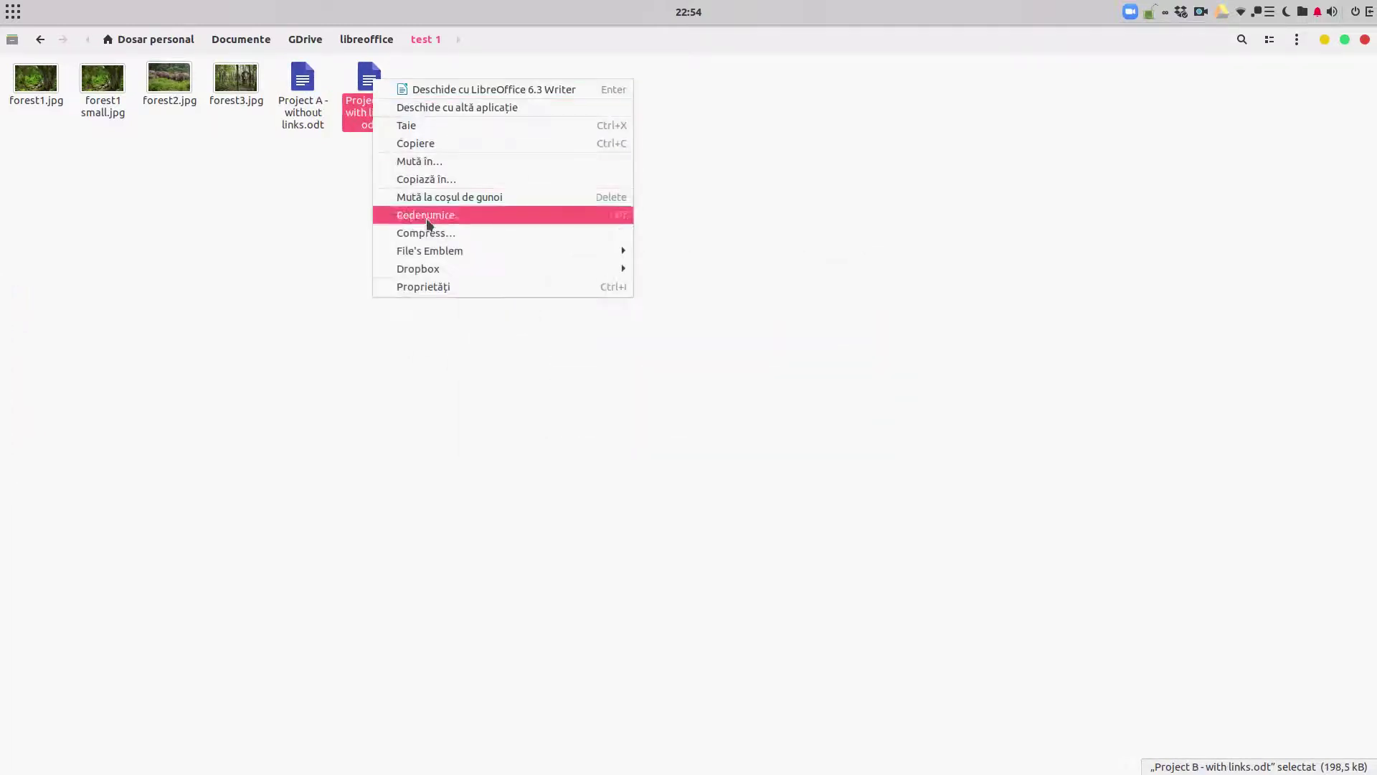
pyautogui.click(434, 289)
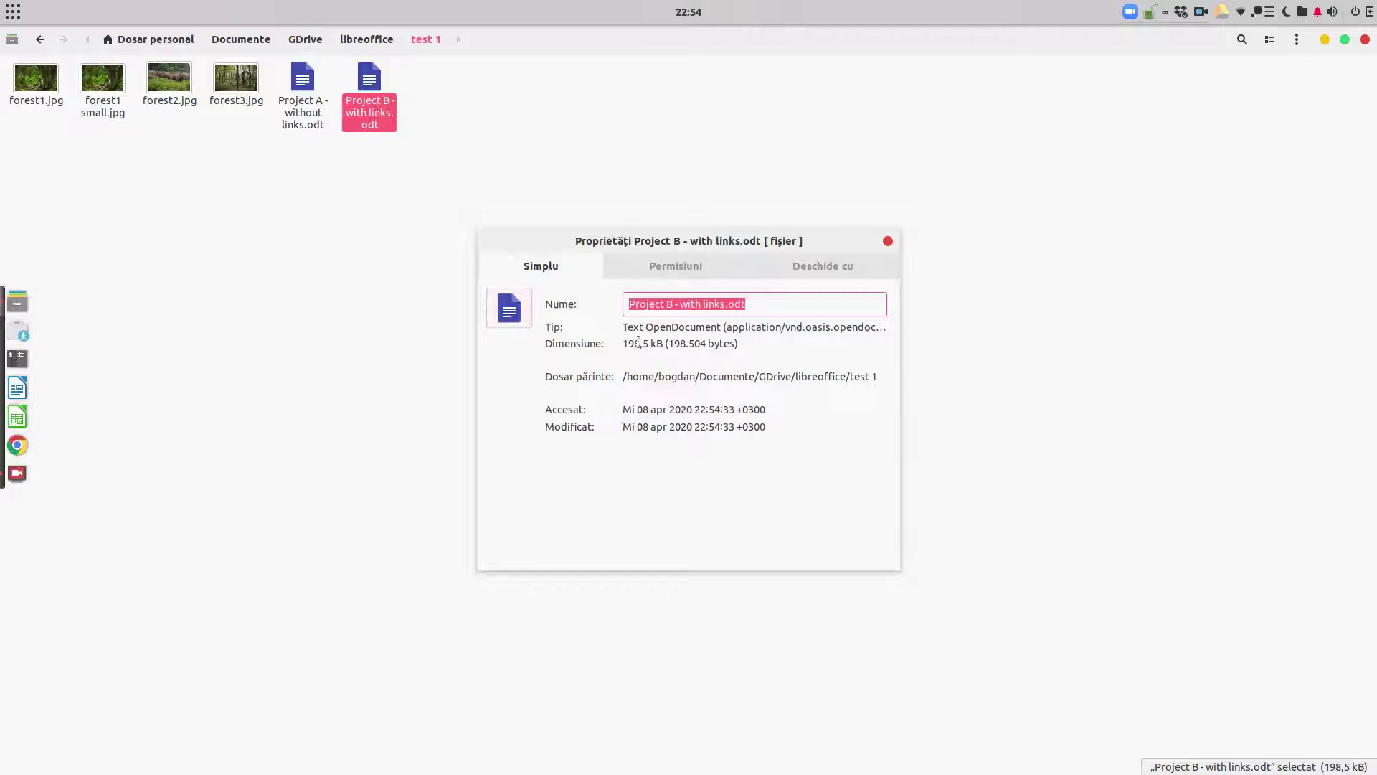
pyautogui.click(888, 241)
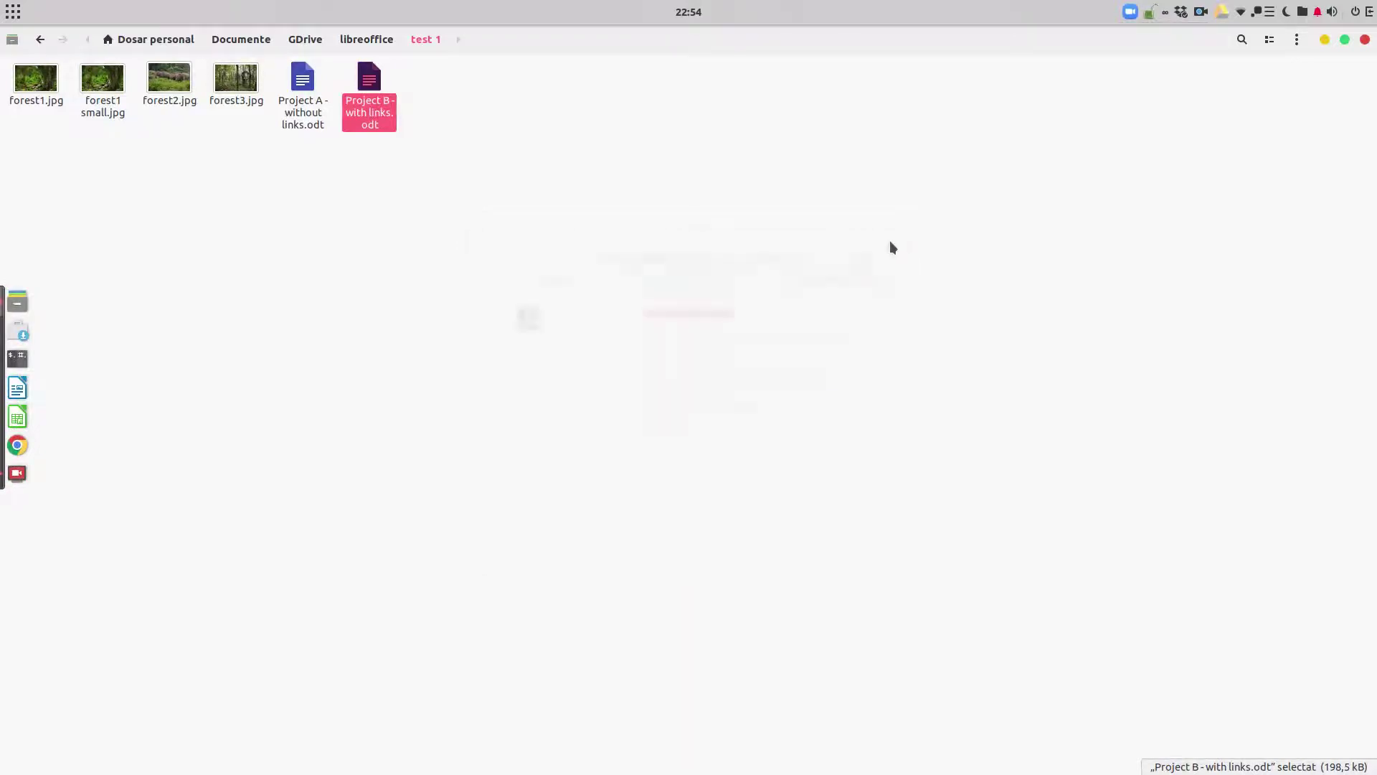
# Step: Reopen "Project B - with links.odt" and delete the forest3 image near the end of page 1
pyautogui.doubleClick(369, 79)
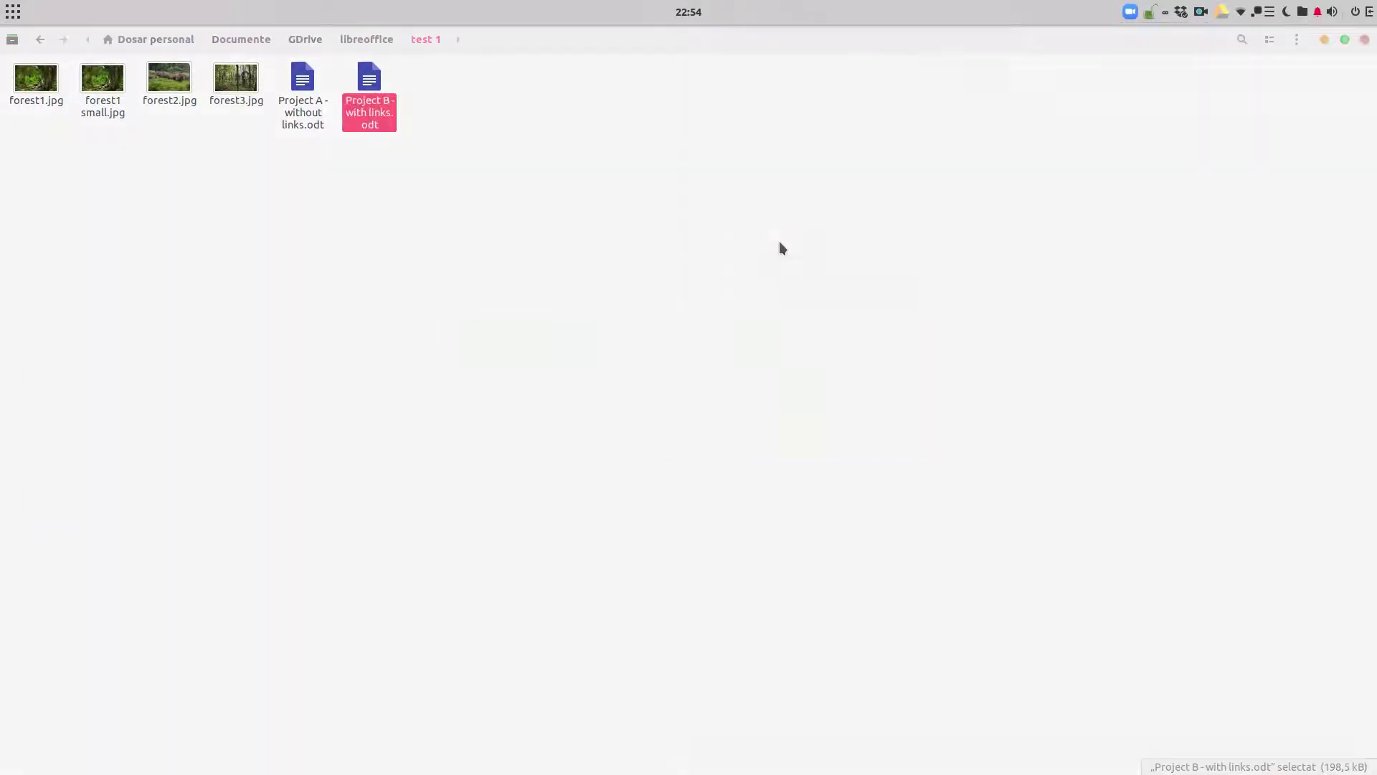
pyautogui.scroll(-5, 954, 560)
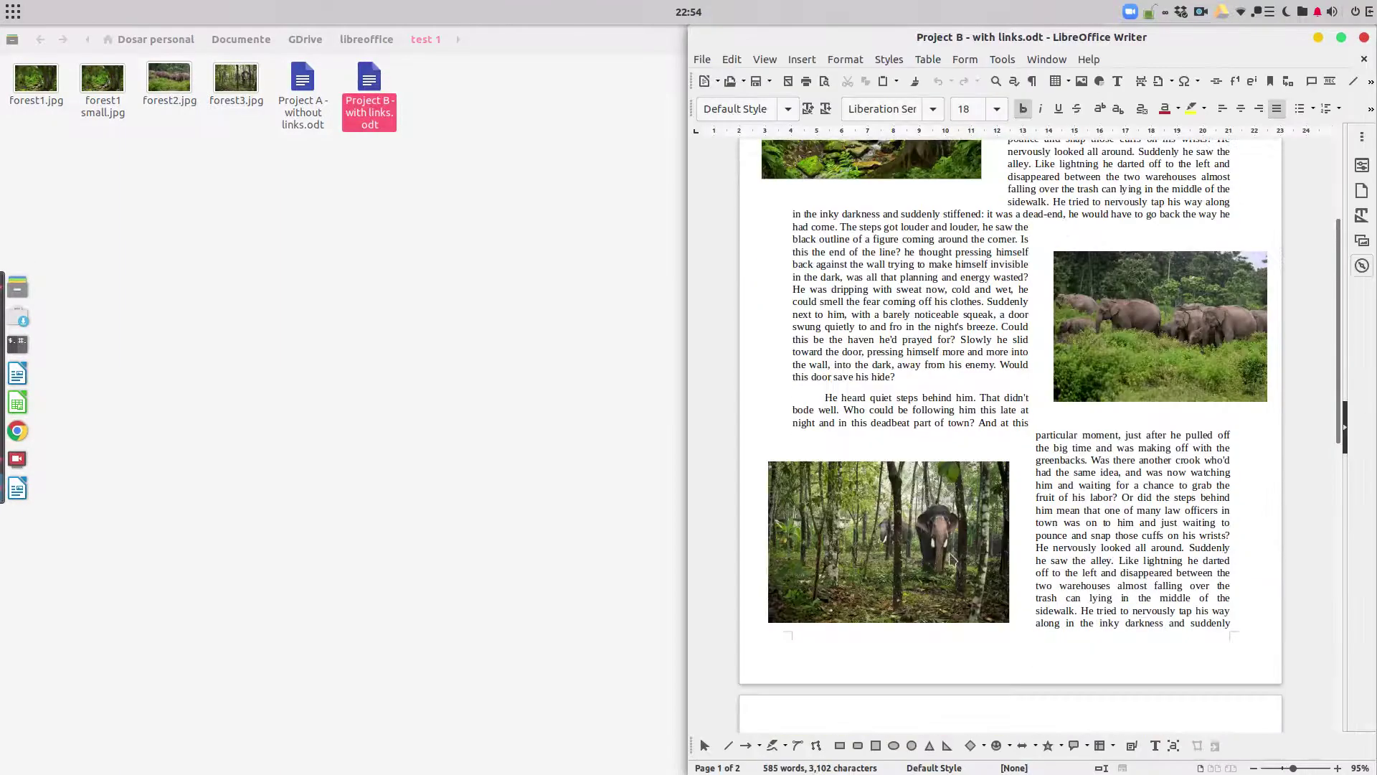
pyautogui.click(921, 540)
pyautogui.scroll(5, 920, 540)
# Step: Insert forest3.jpg from the test 1 folder as a linked image at the second body paragraph
pyautogui.click(1008, 365)
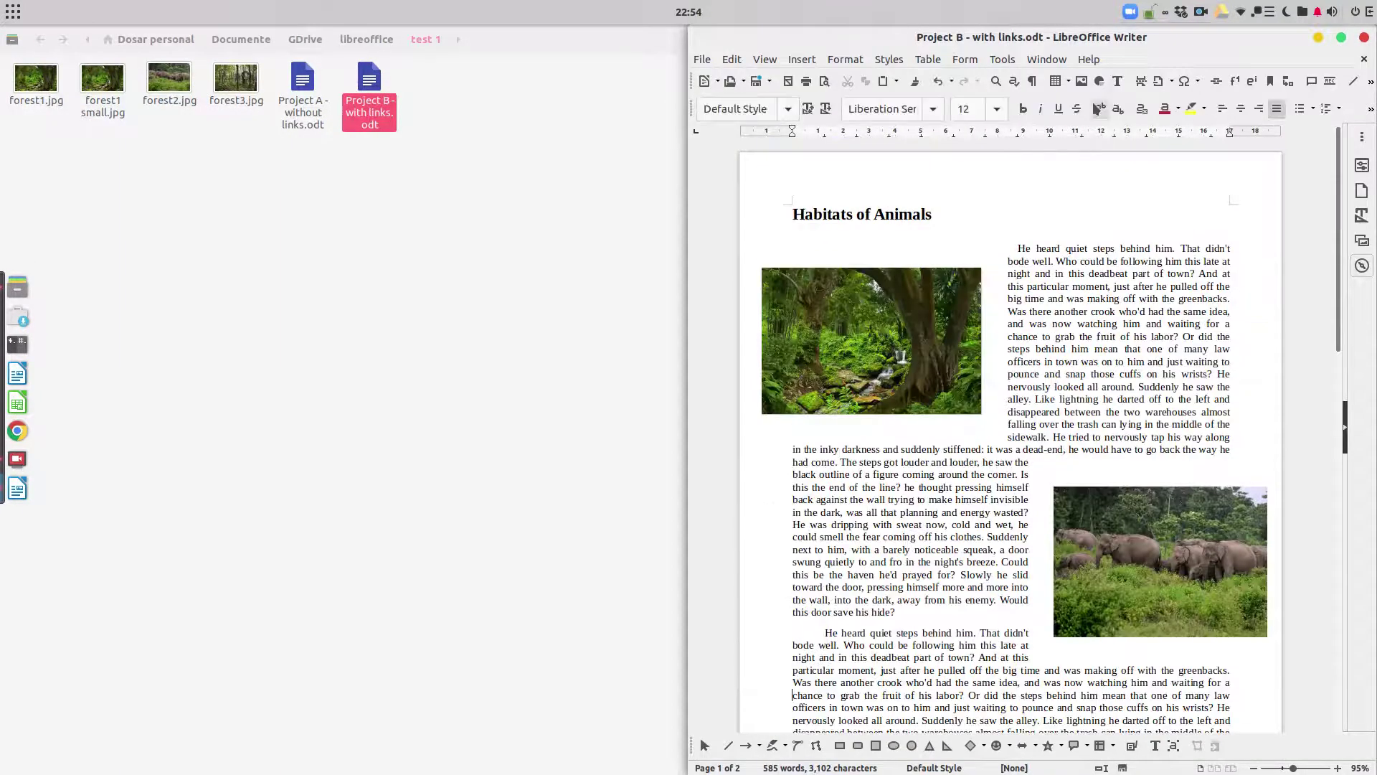
pyautogui.click(1082, 82)
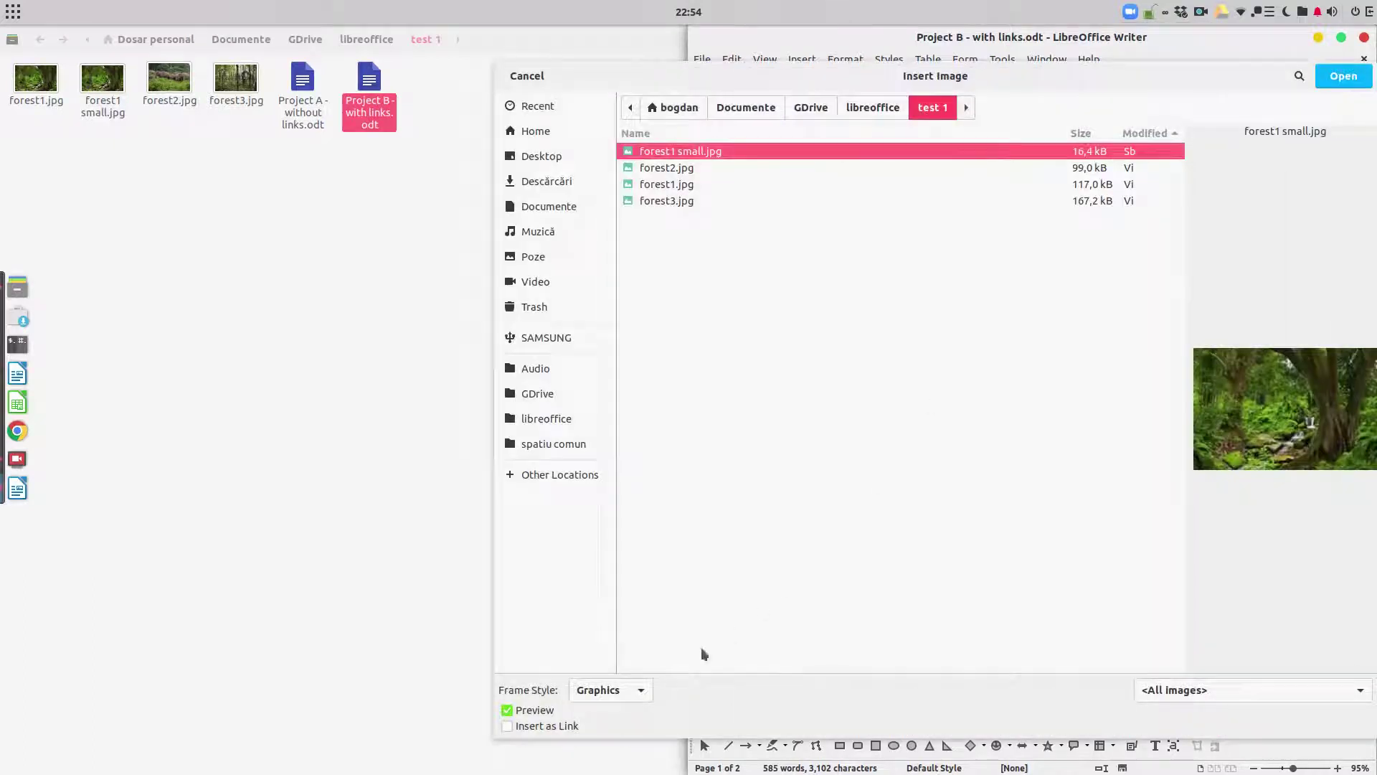
pyautogui.click(566, 724)
pyautogui.doubleClick(704, 200)
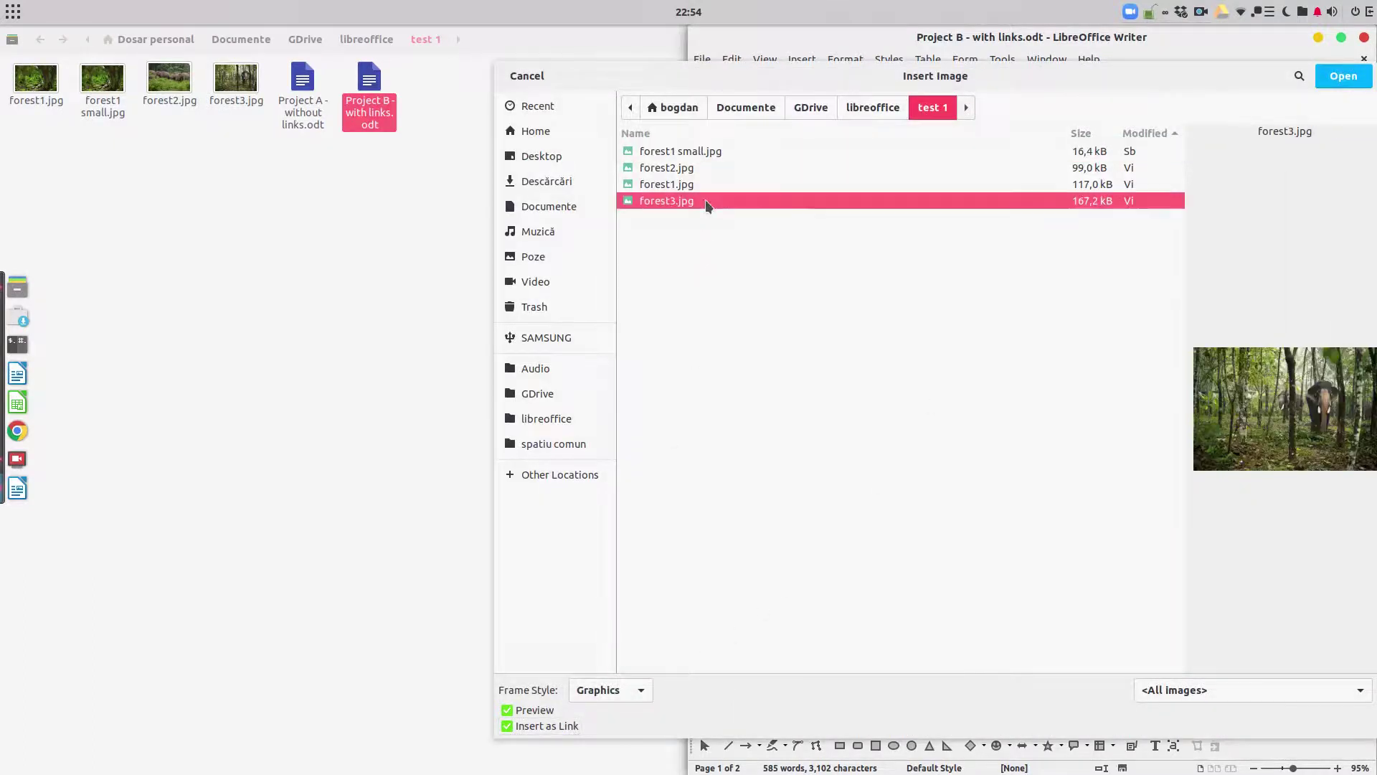
pyautogui.click(1084, 468)
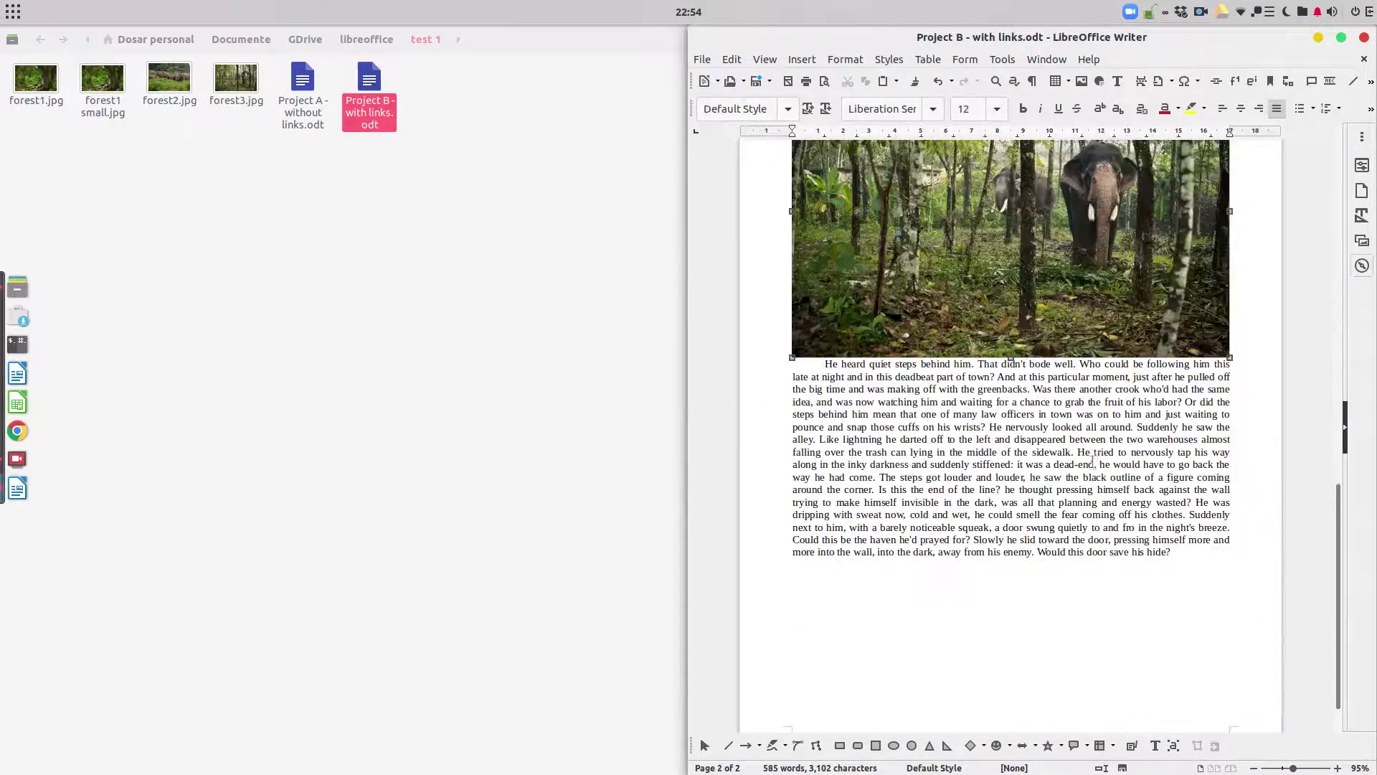
# Step: Shrink the forest3 image, move it to the left page margin at the foot of page 1, and enlarge it slightly
pyautogui.moveTo(1227, 353); pyautogui.dragTo(925, 201)
pyautogui.scroll(8, 987, 302)
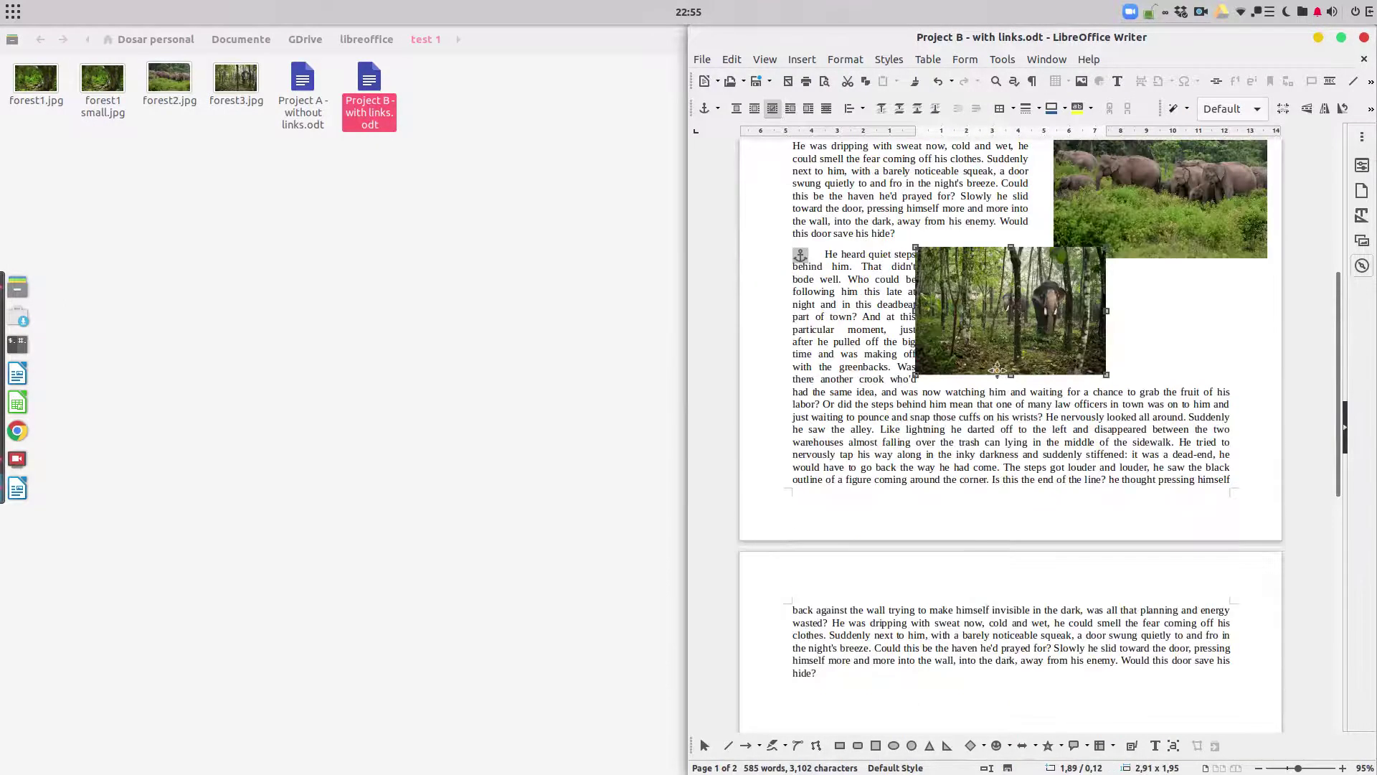
pyautogui.moveTo(1038, 311); pyautogui.dragTo(909, 377)
pyautogui.moveTo(975, 436); pyautogui.dragTo(1024, 471)
# Step: Clone the forest2 image's formatting onto the forest3 image, and save and close the document
pyautogui.click(1145, 233)
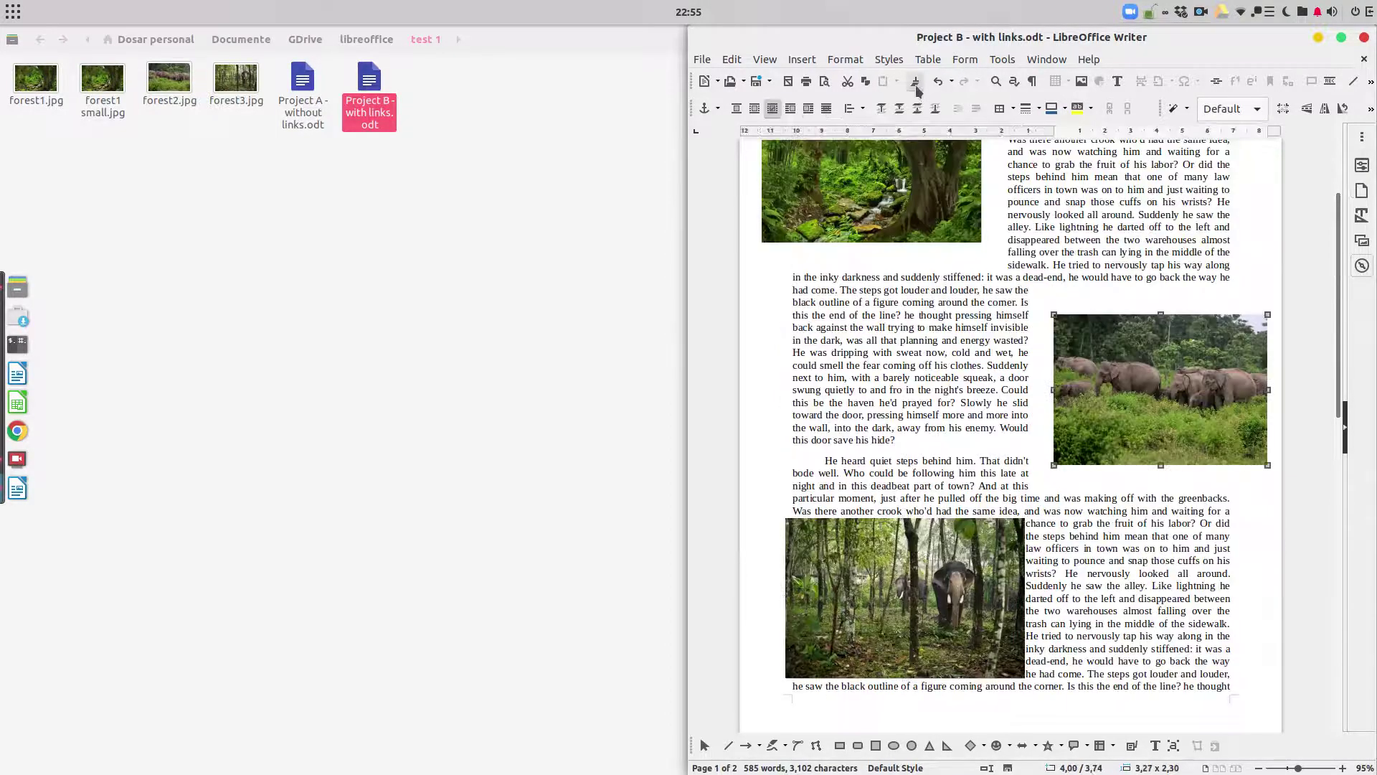
pyautogui.scroll(-3, 1129, 466)
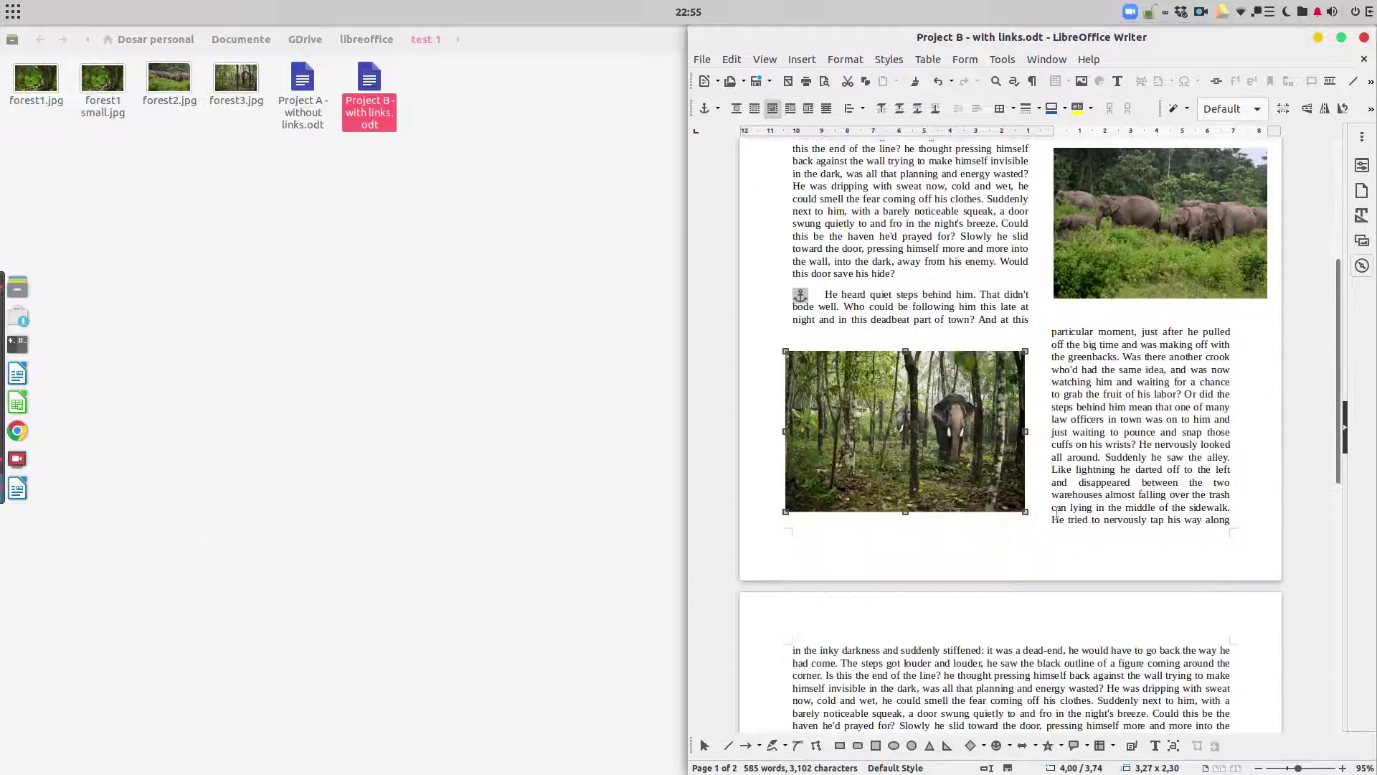
pyautogui.click(1129, 466)
pyautogui.hotkey('ctrl', 's')
pyautogui.click(1364, 37)
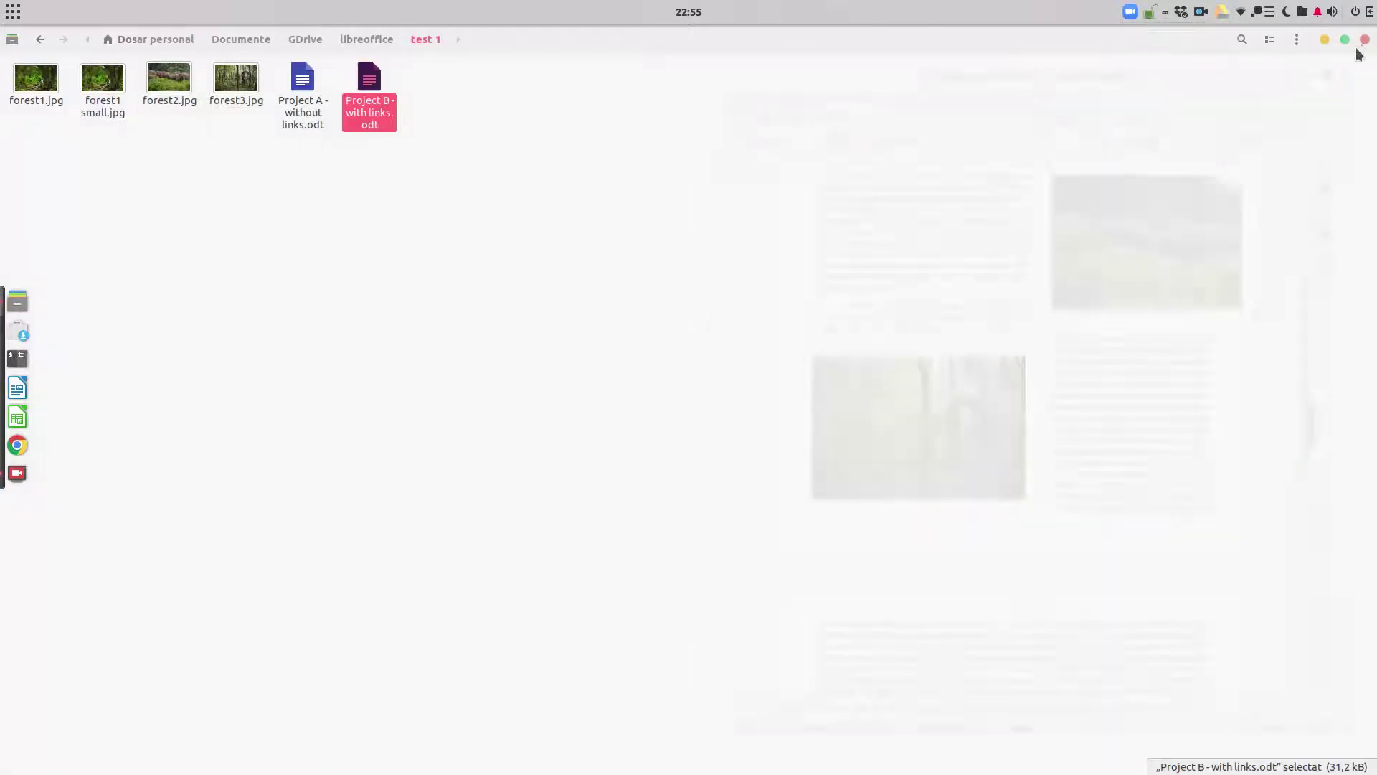
# Step: Compare the file sizes of "Project B - with links.odt" and "Project A - without links.odt" in their properties, rechecking Project B last
pyautogui.rightClick(388, 96)
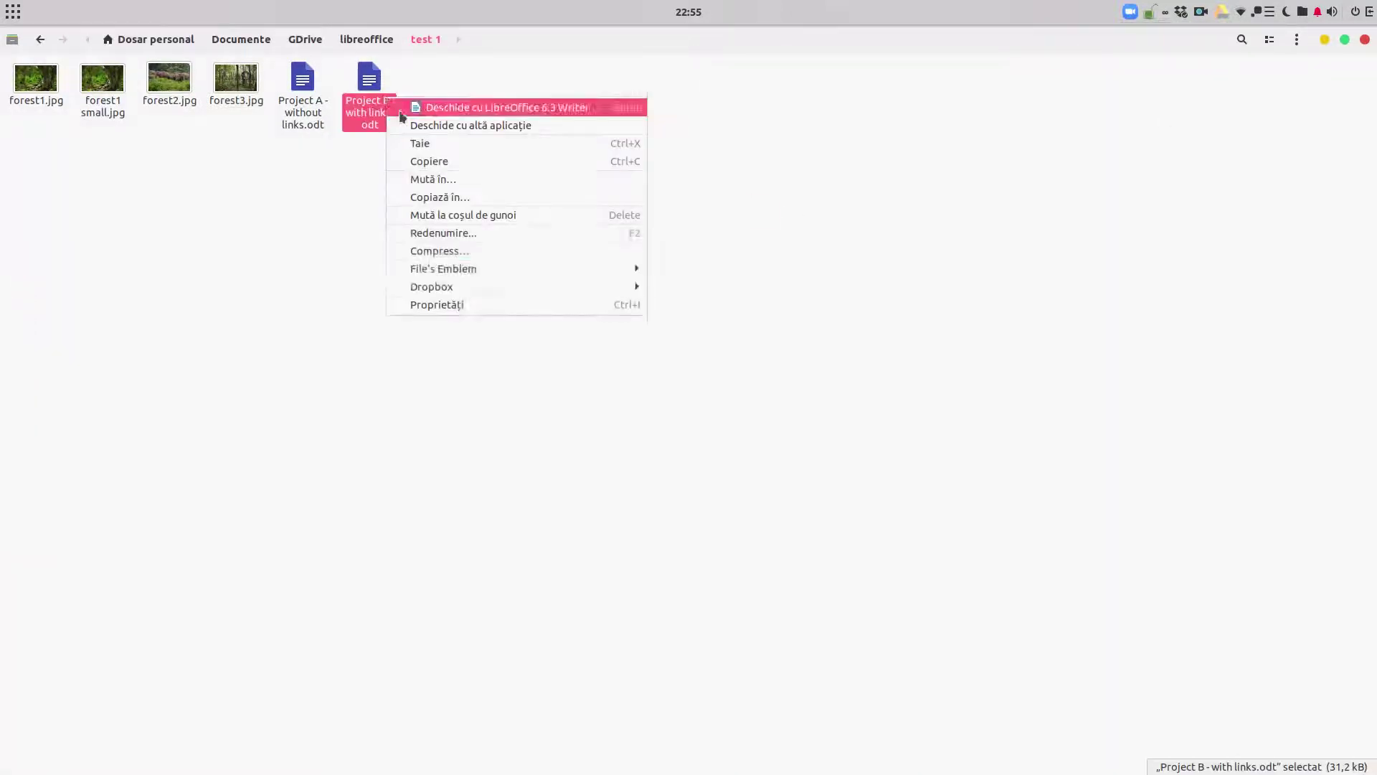
pyautogui.click(445, 304)
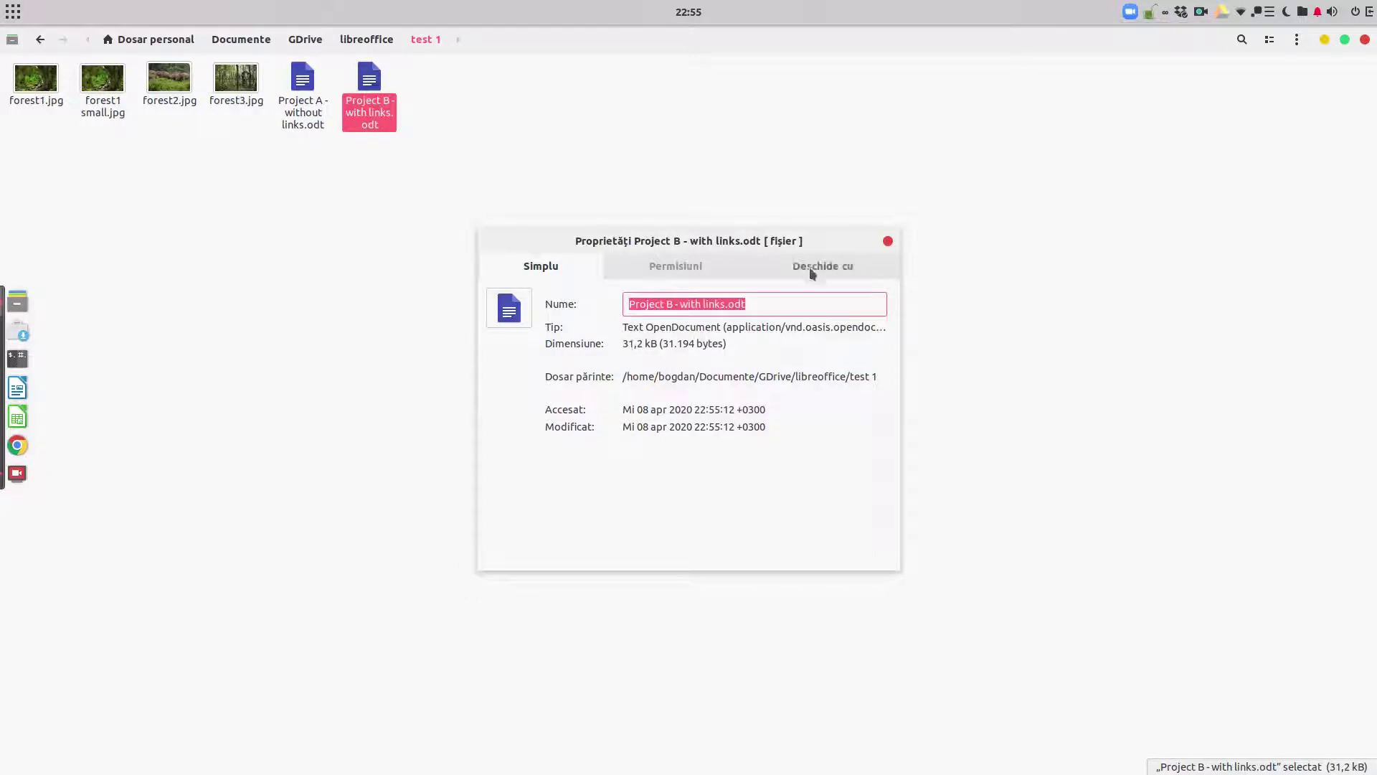
pyautogui.click(888, 241)
pyautogui.rightClick(306, 87)
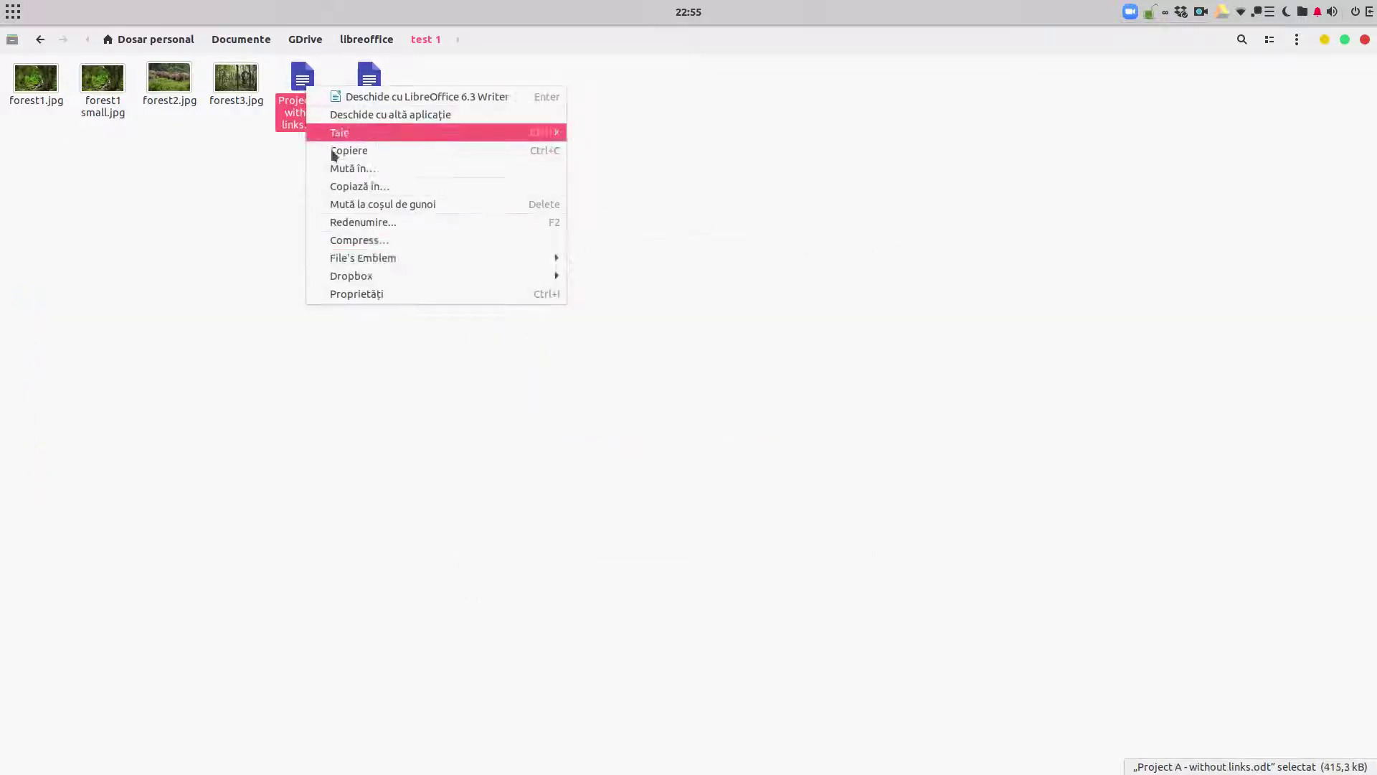
pyautogui.click(362, 294)
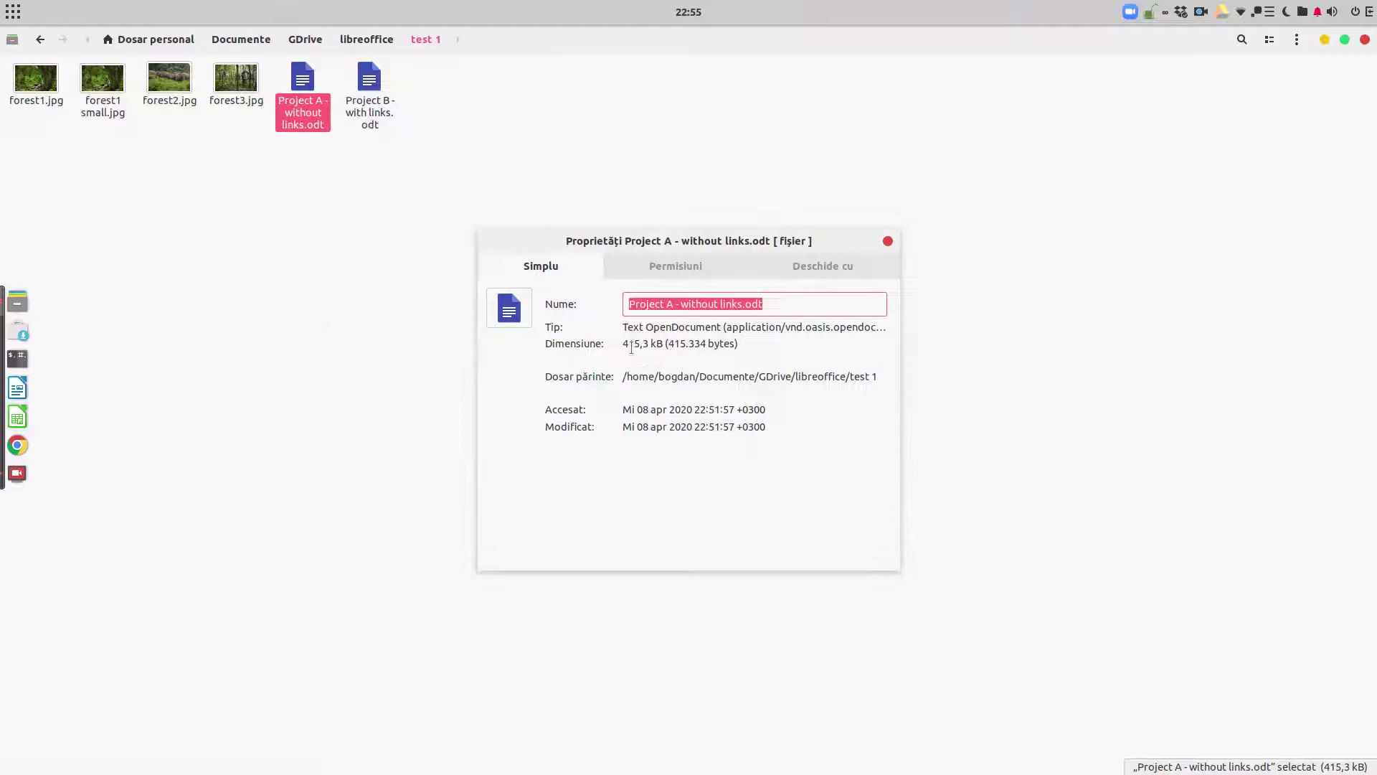
pyautogui.click(890, 244)
pyautogui.click(880, 252)
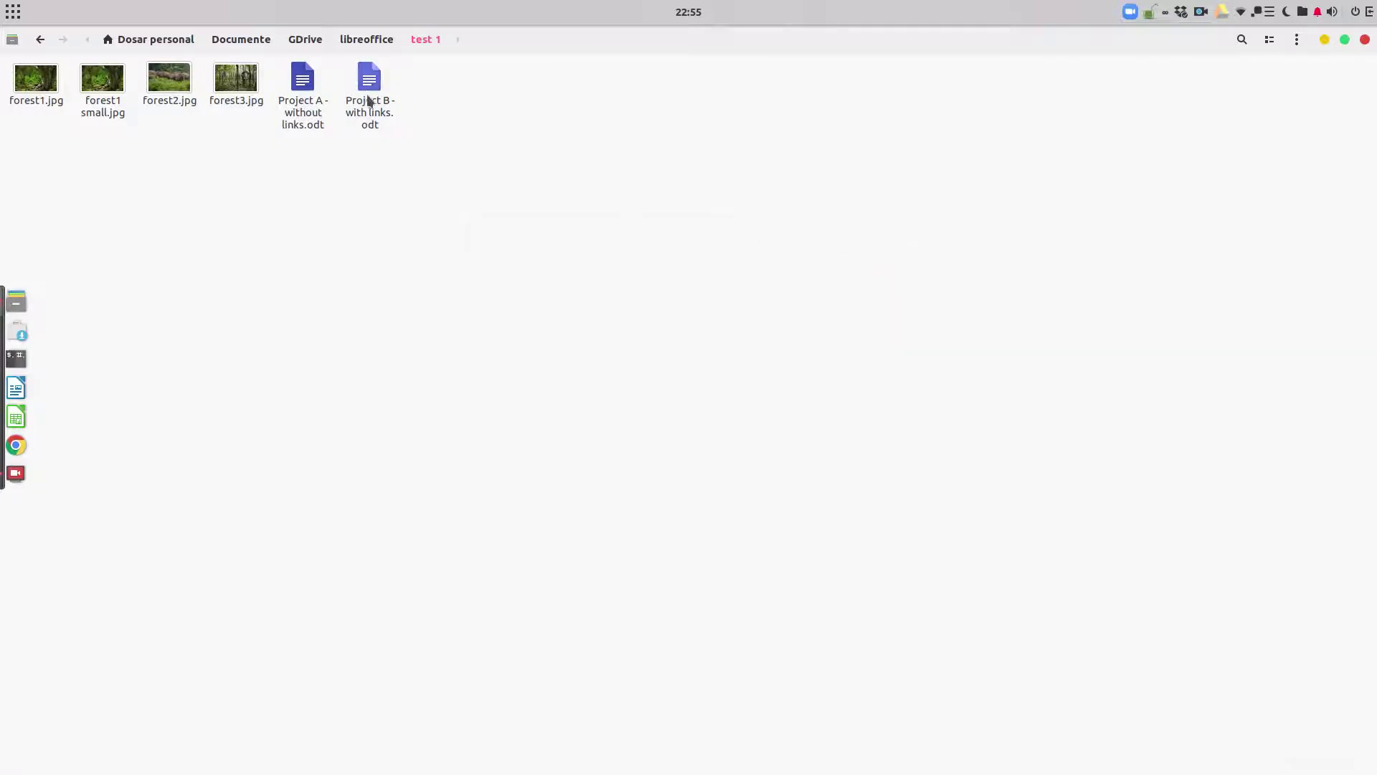
pyautogui.rightClick(367, 93)
pyautogui.click(439, 297)
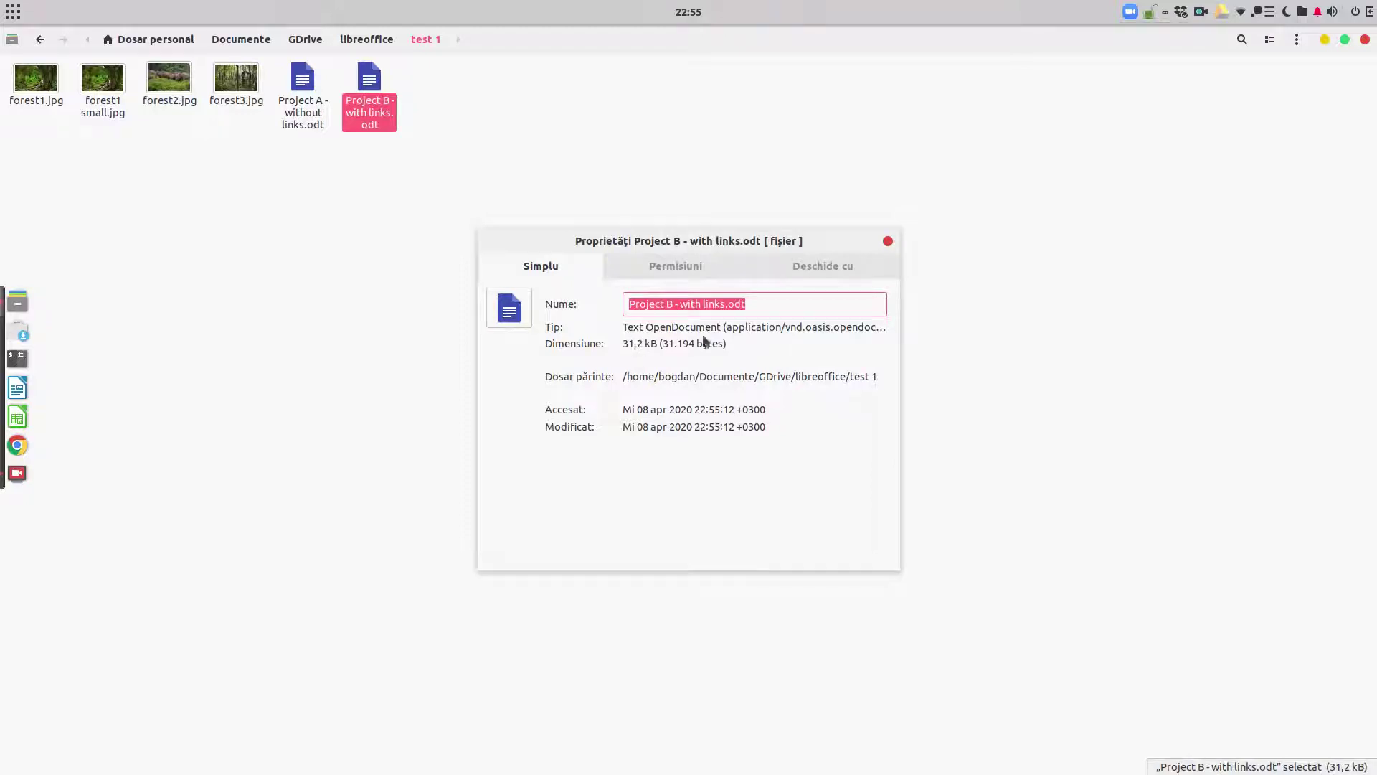
pyautogui.click(888, 243)
pyautogui.click(839, 255)
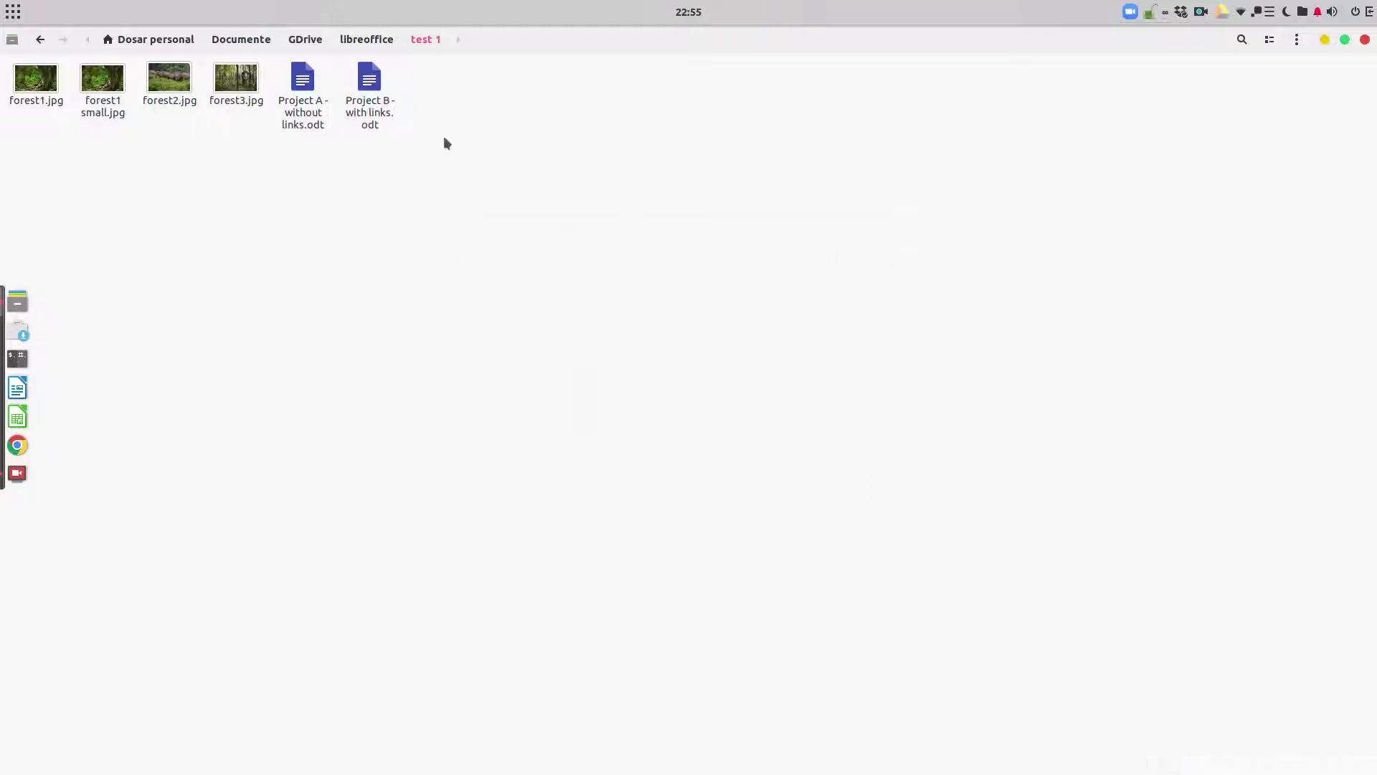
# Step: Open "Project B - with links.odt" to view its linked images, compare it with the folder contents, and close it
pyautogui.doubleClick(378, 84)
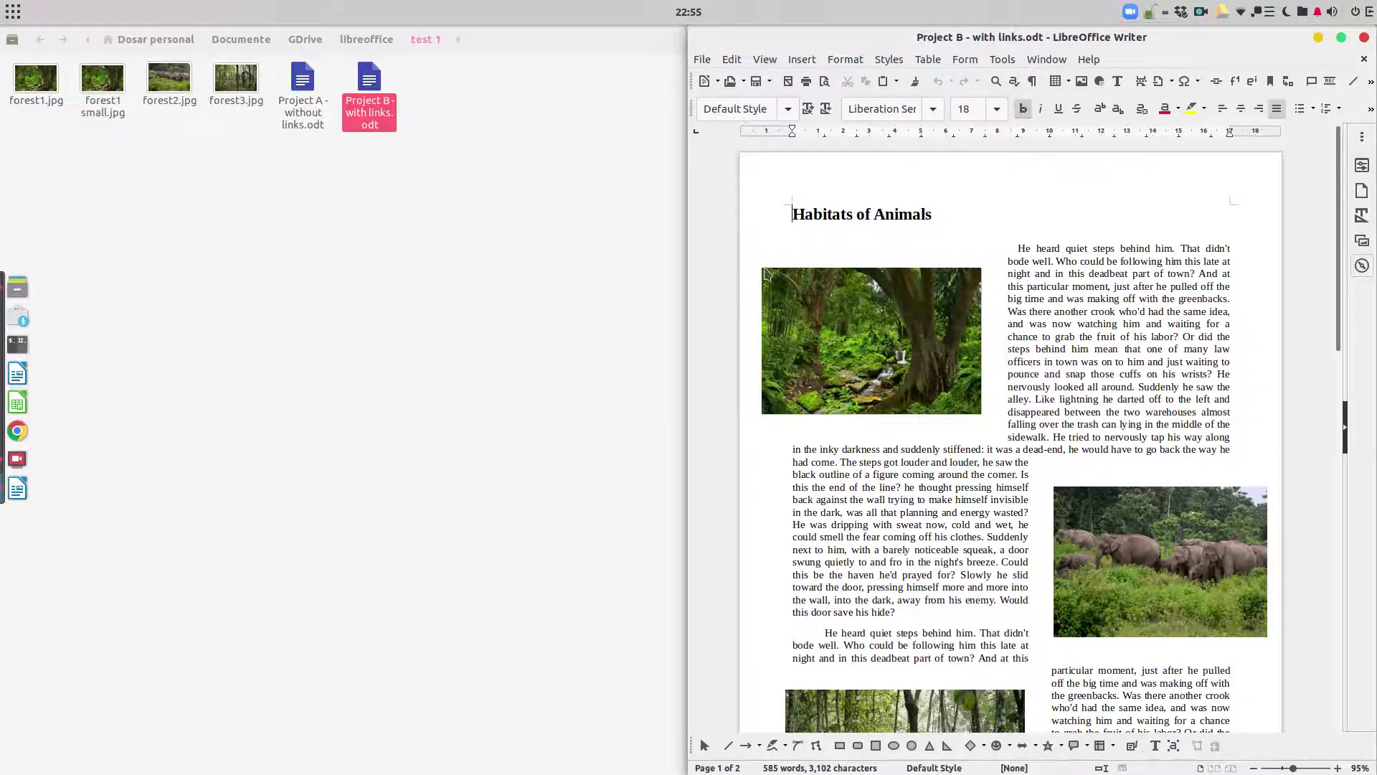
pyautogui.click(618, 213)
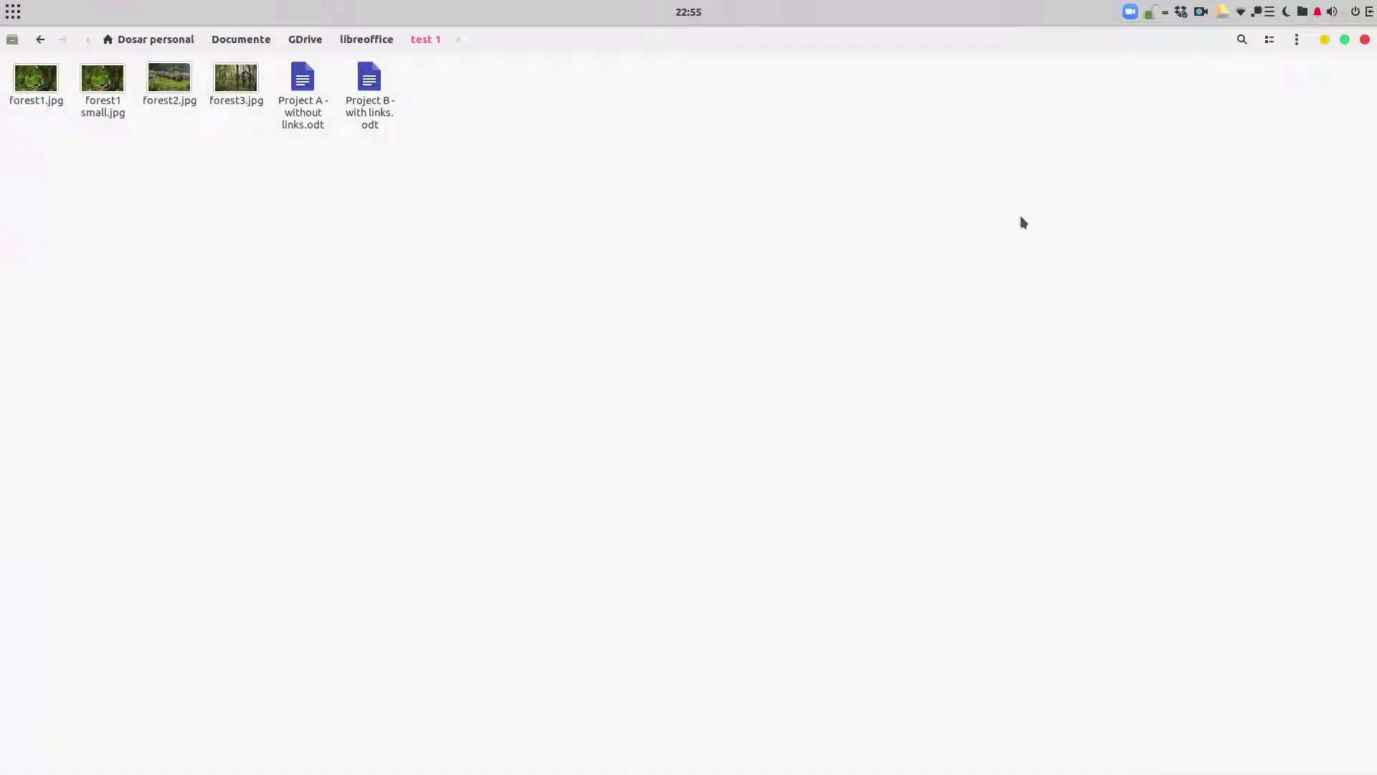
pyautogui.hotkey('alt', 'Tab')
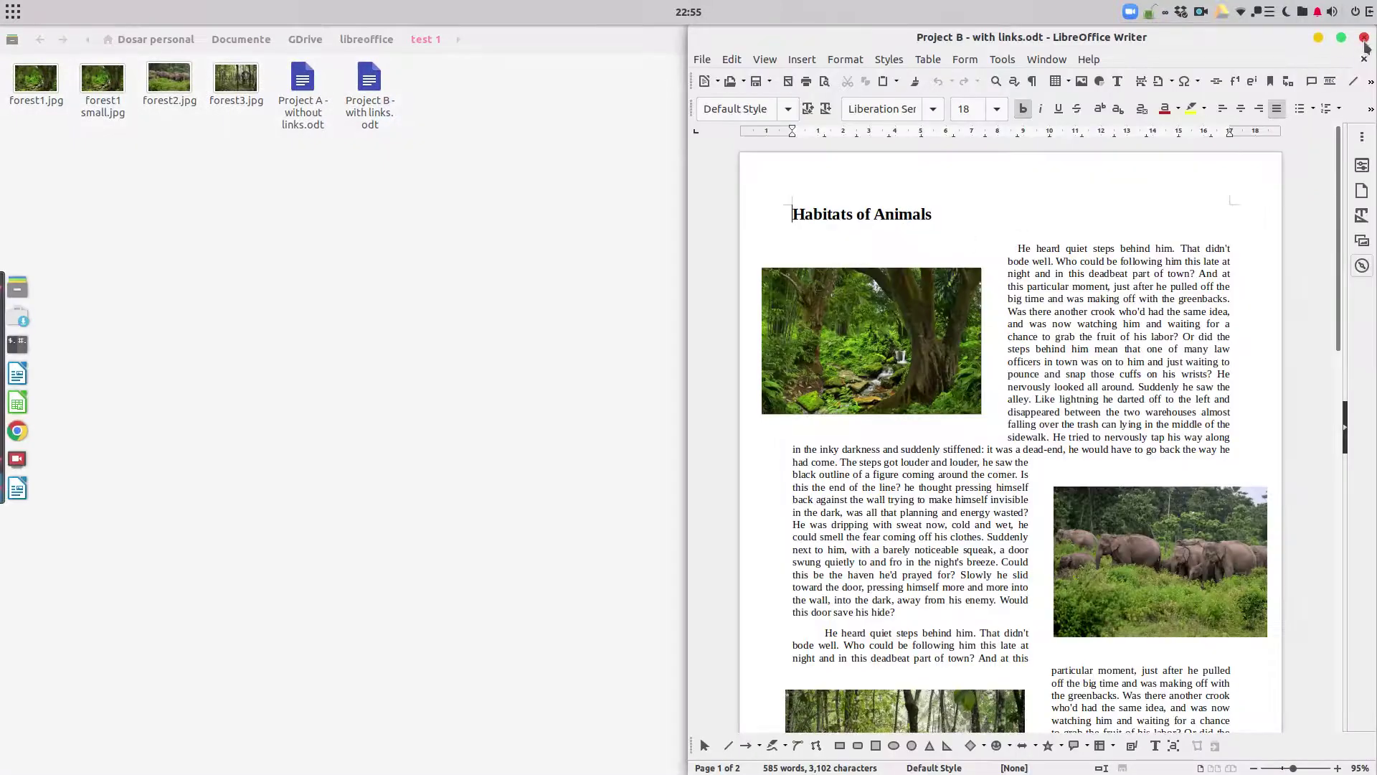
pyautogui.click(1364, 38)
# Step: Create a new folder named "images" inside the test 1 folder
pyautogui.rightClick(185, 205)
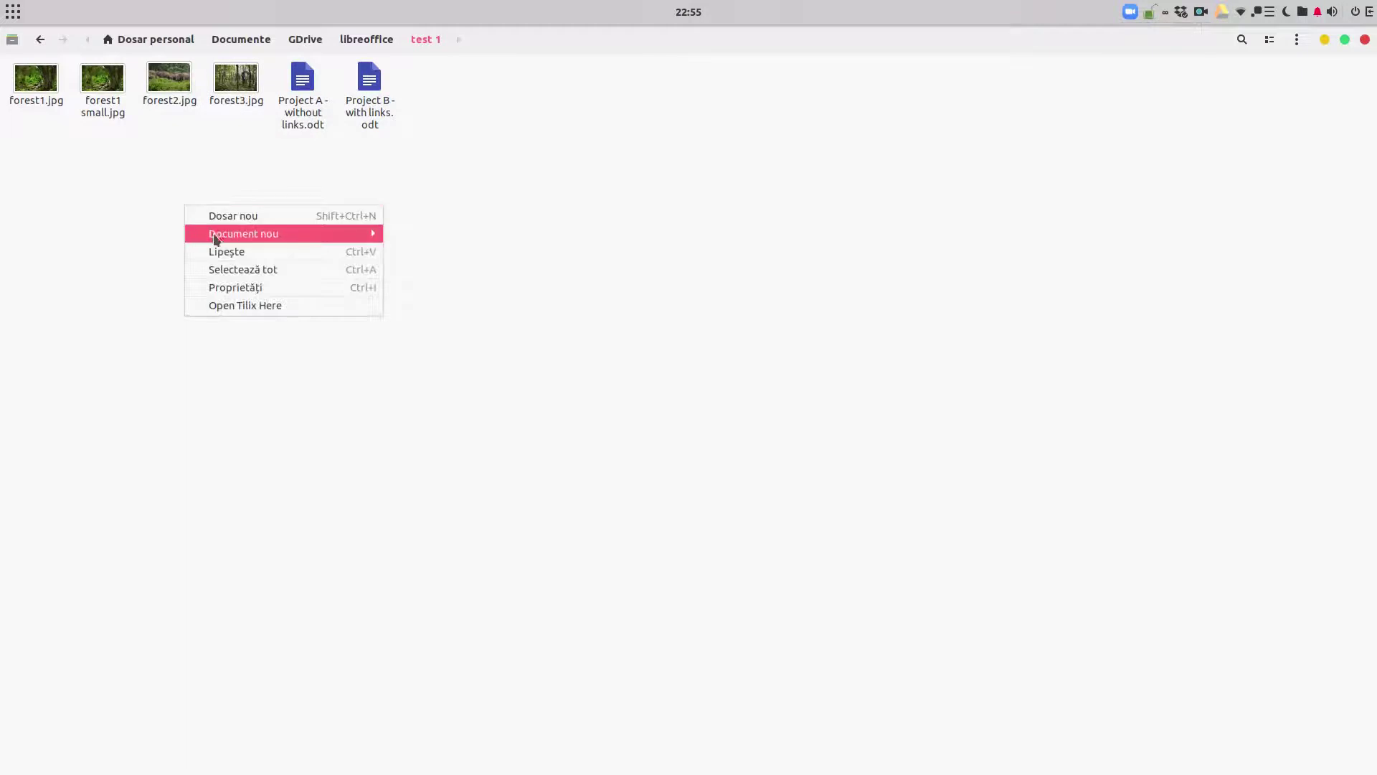
pyautogui.click(238, 217)
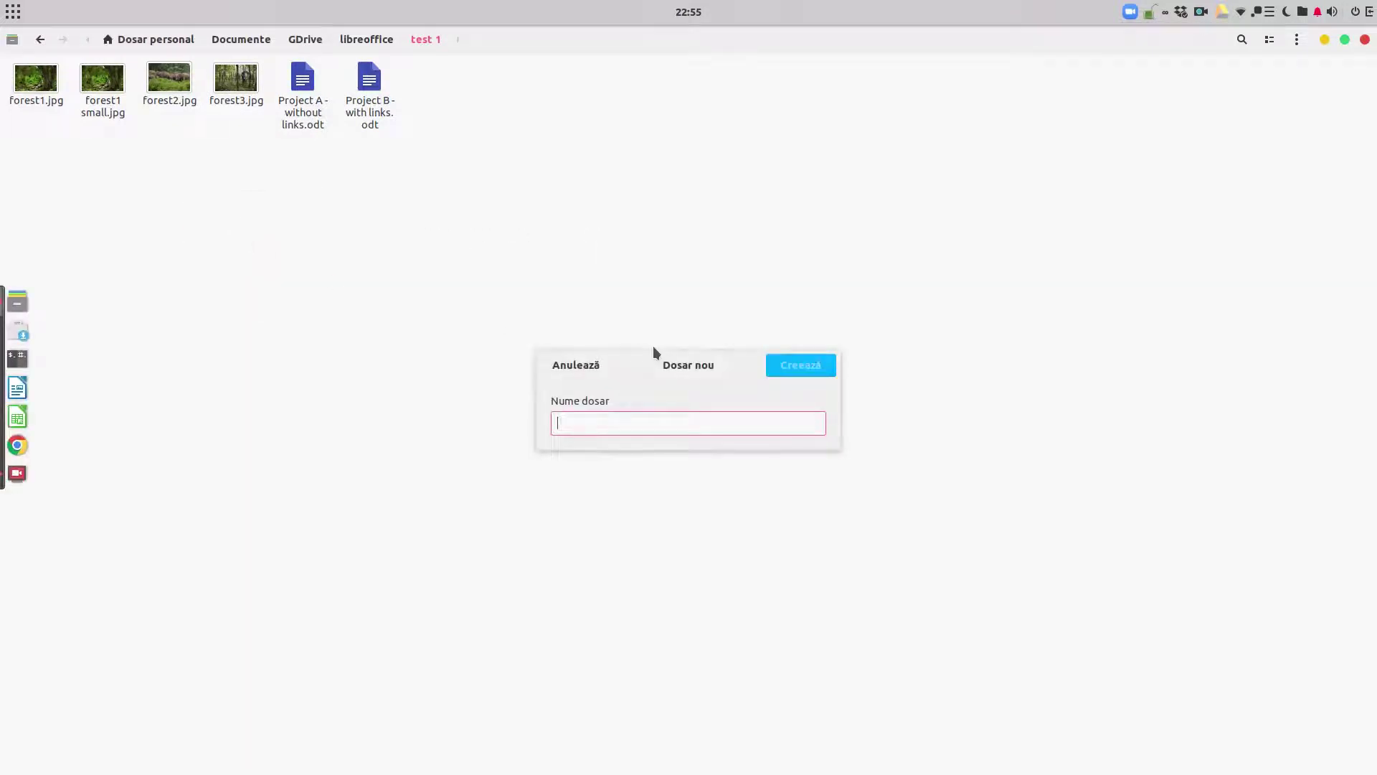
pyautogui.write('images')
pyautogui.press('Return')
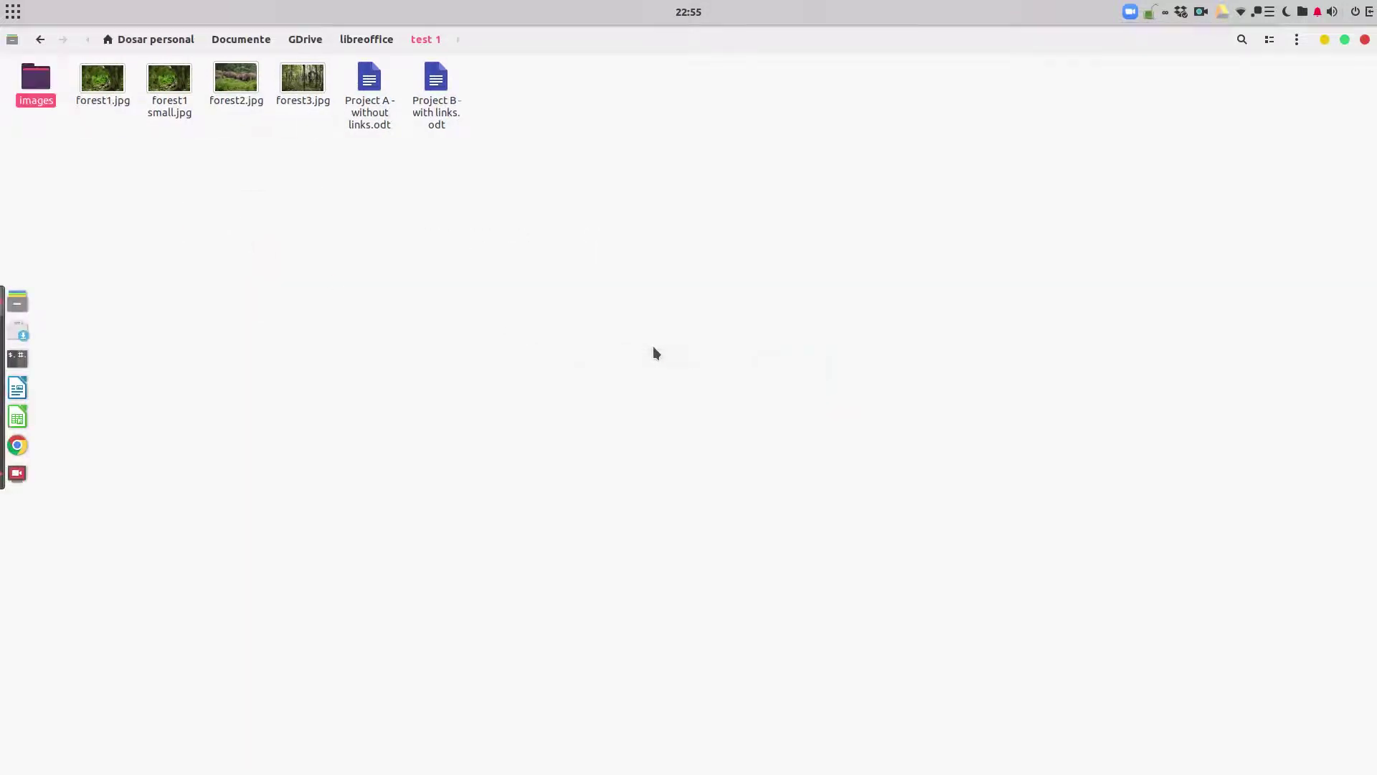
# Step: Move forest1.jpg, forest1 small.jpg, forest2.jpg and forest3.jpg into the images folder, and return to the test 1 folder
pyautogui.moveTo(324, 106); pyautogui.dragTo(106, 85)
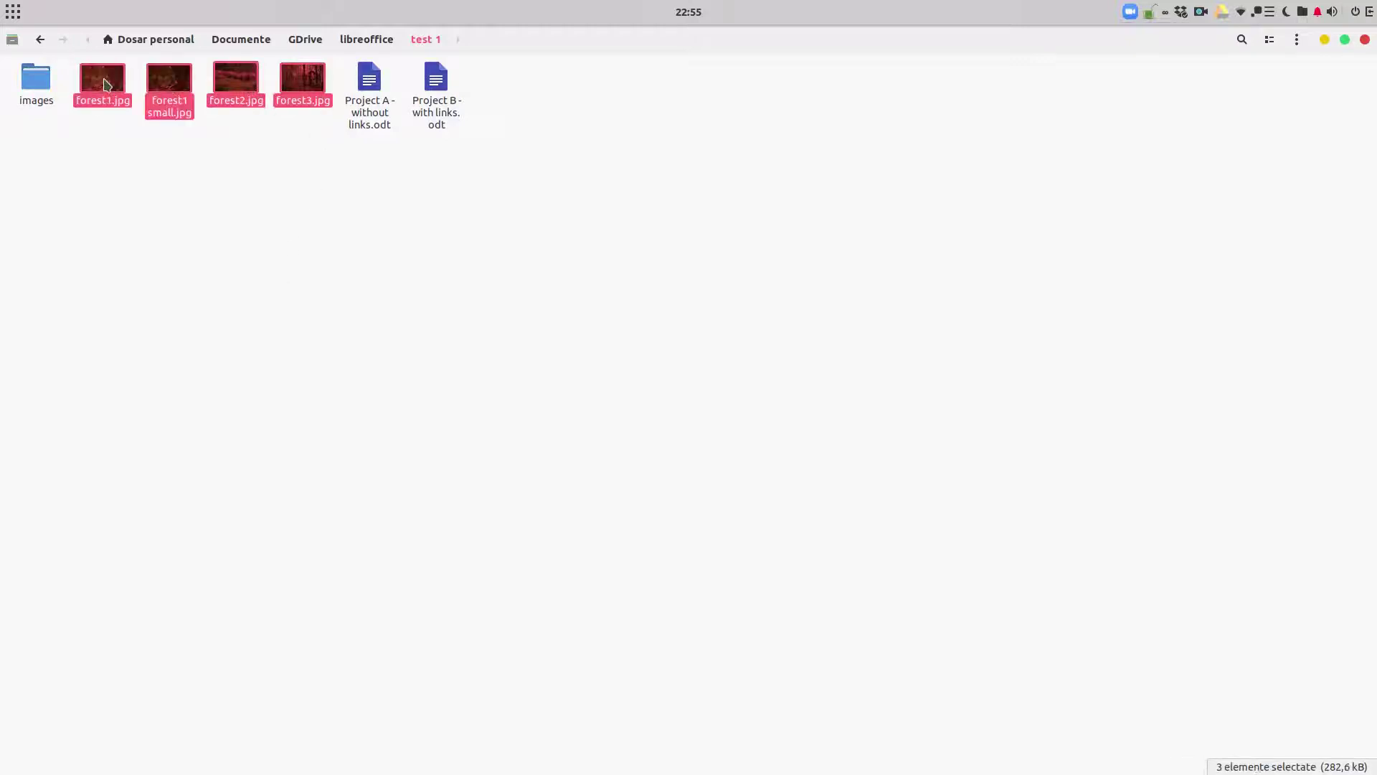
pyautogui.doubleClick(36, 79)
pyautogui.rightClick(142, 116)
pyautogui.click(192, 164)
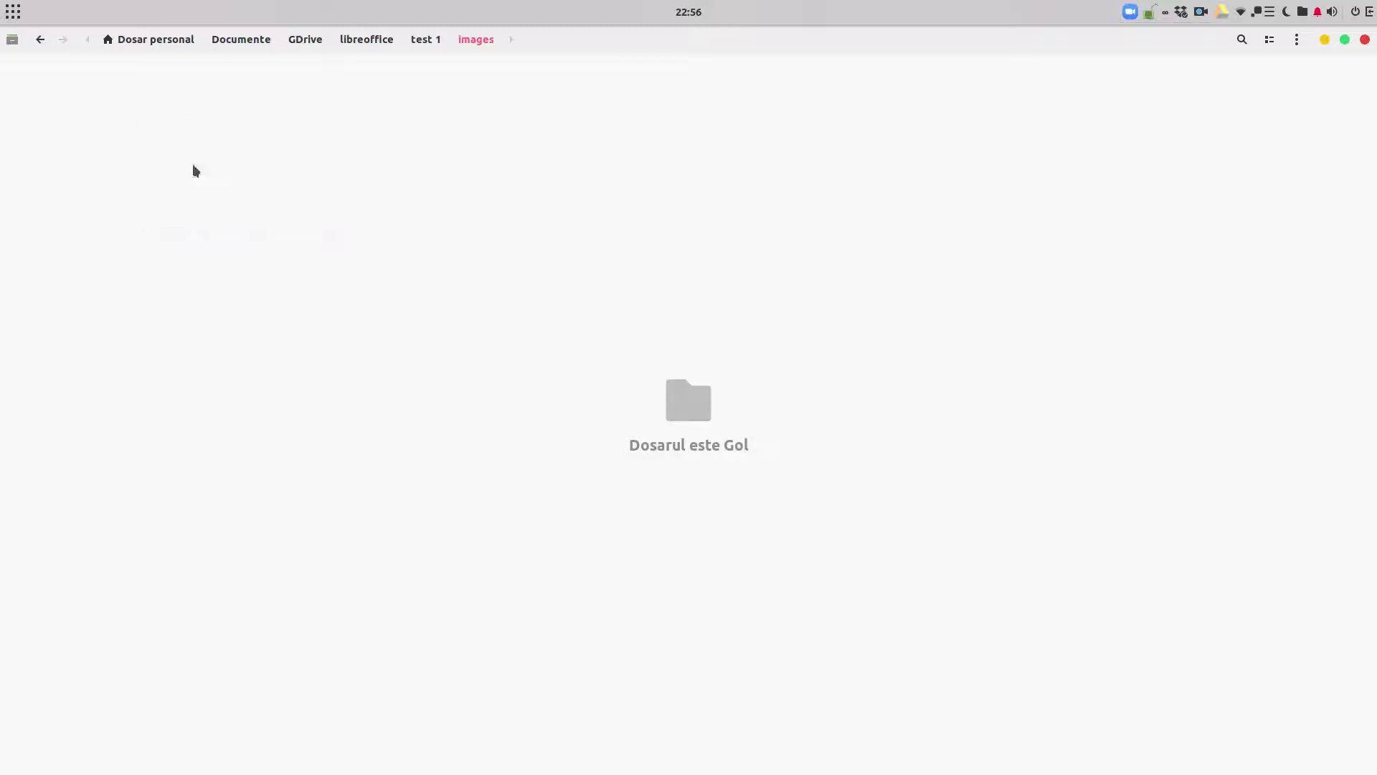
pyautogui.click(417, 41)
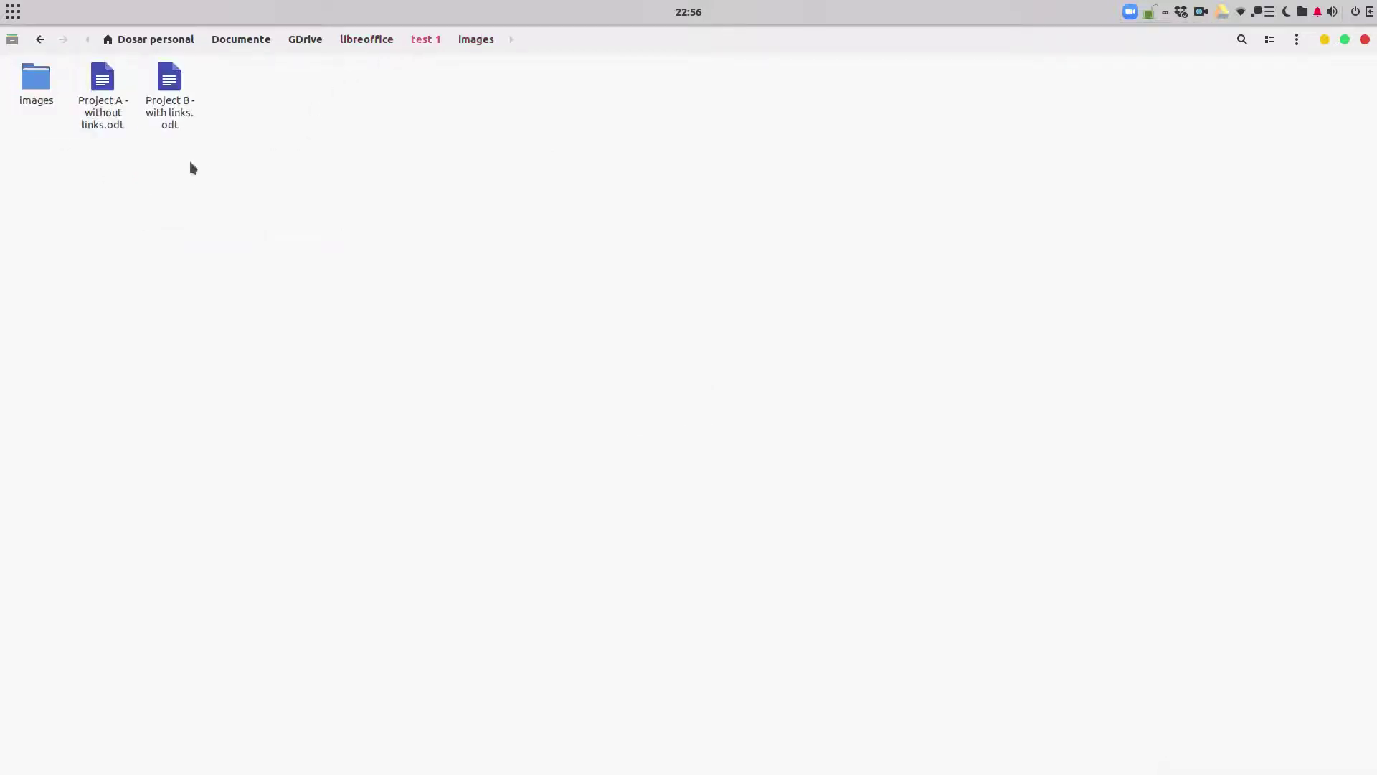
# Step: Open "Project A - without links.odt", examine how its embedded images display, and close it
pyautogui.doubleClick(100, 88)
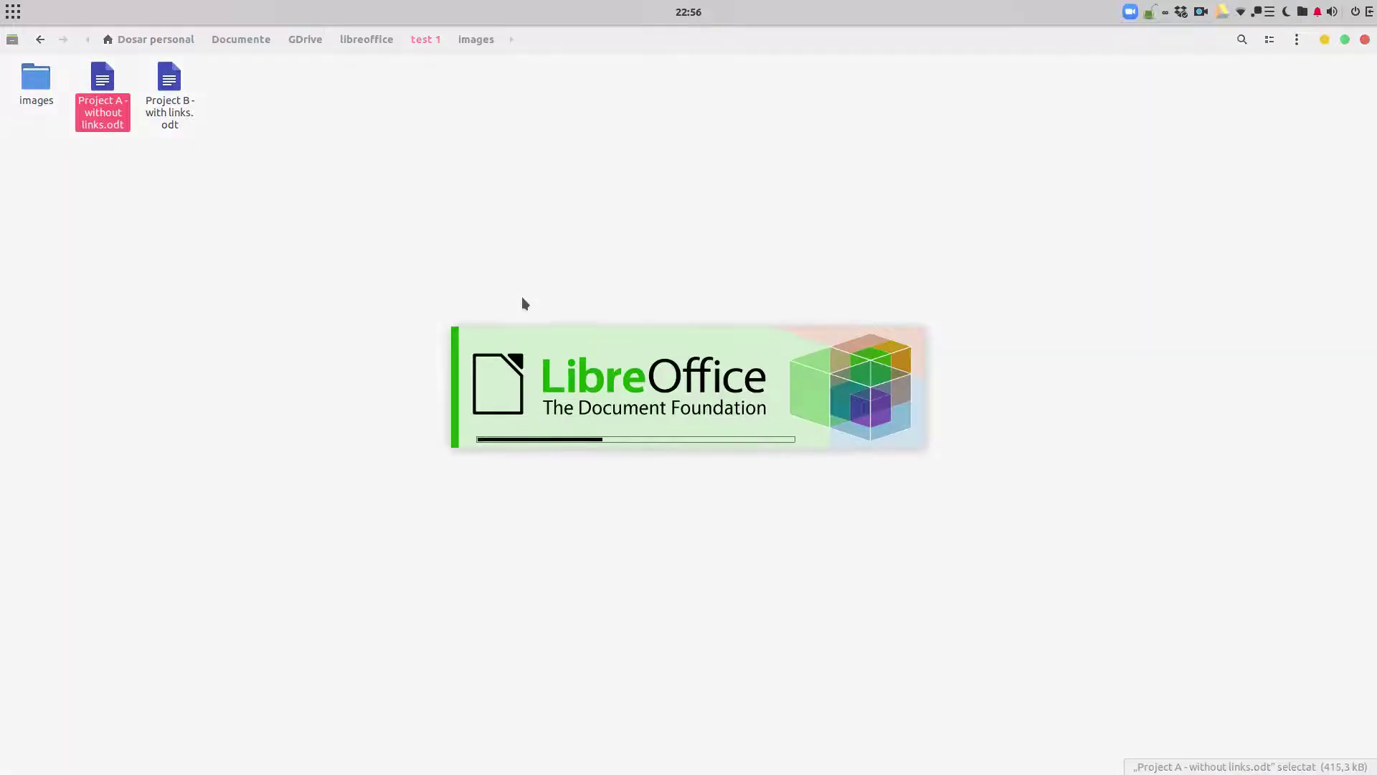
pyautogui.scroll(-8, 1060, 388)
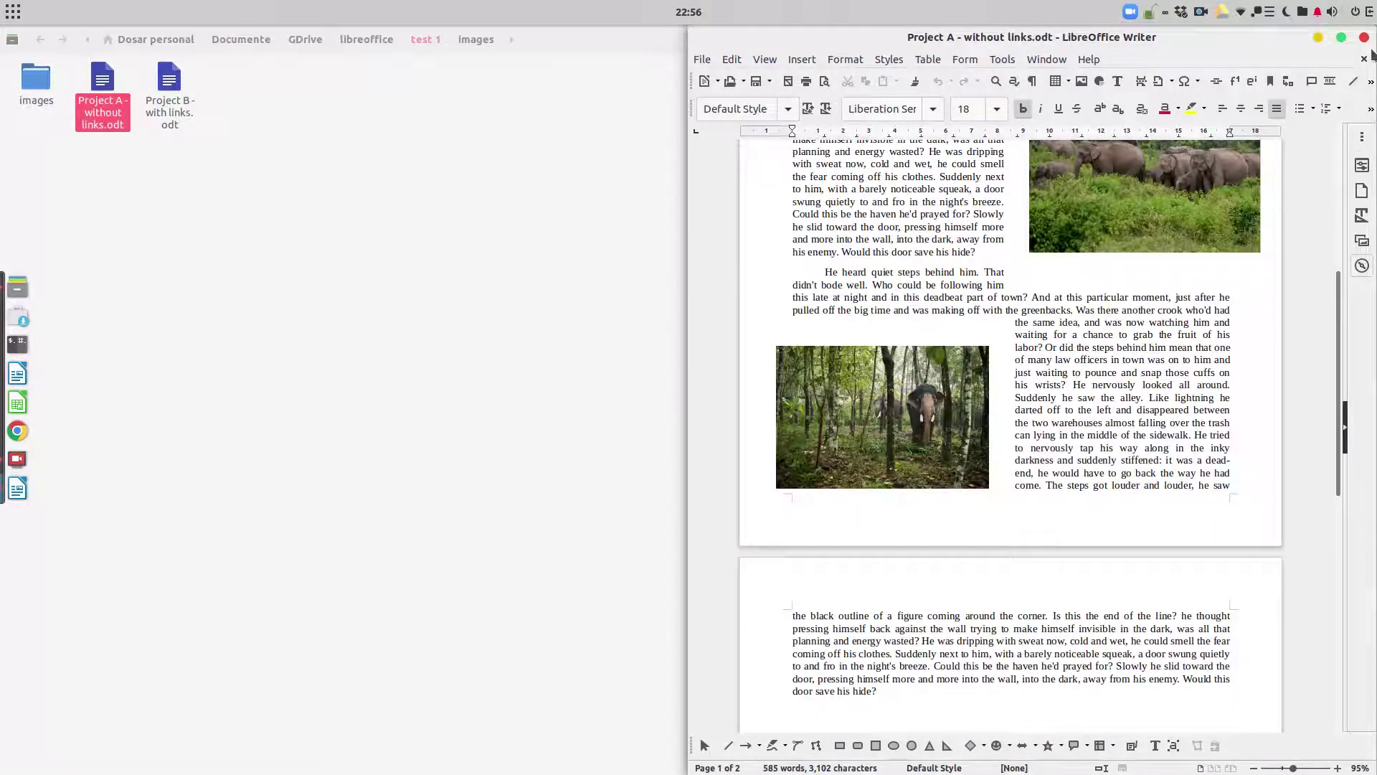
pyautogui.click(1364, 37)
# Step: Check the file size of "Project A - without links.odt" in its properties
pyautogui.rightClick(111, 115)
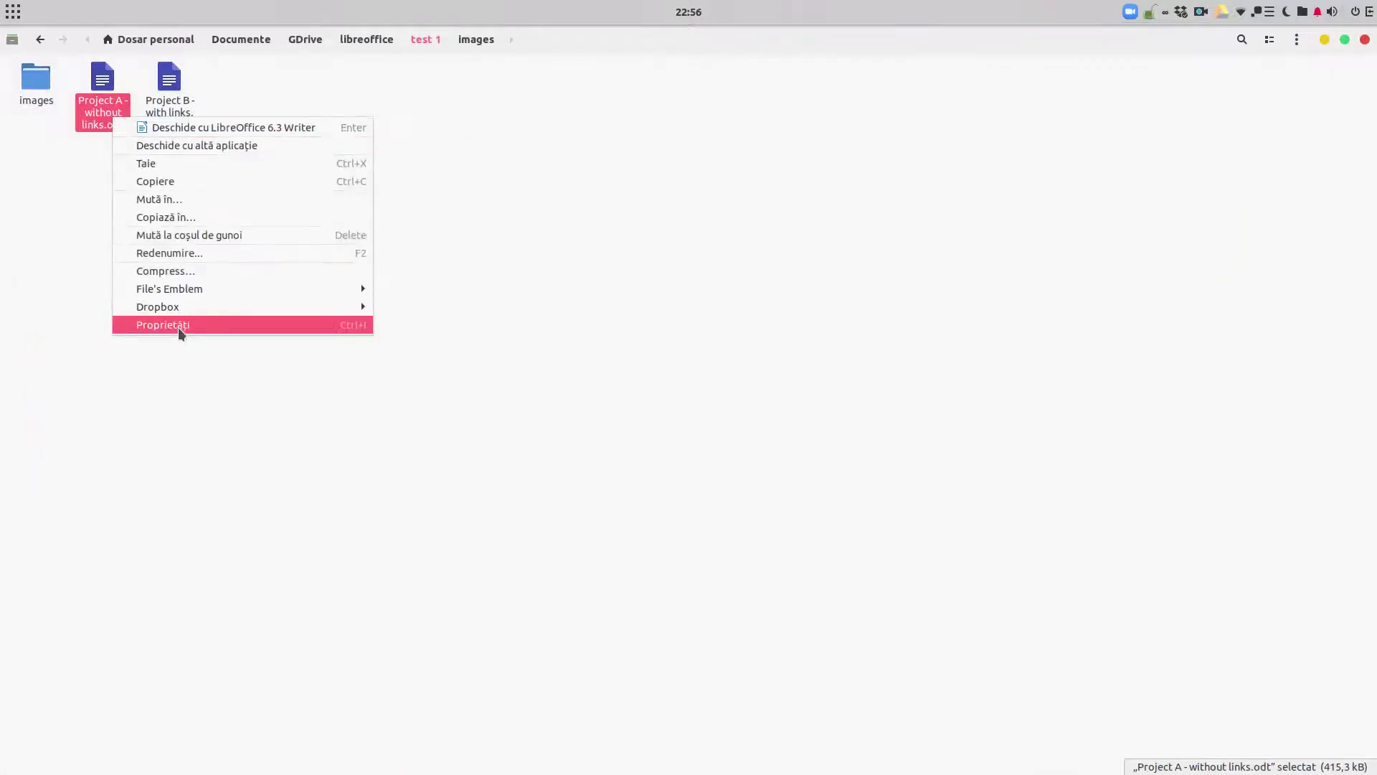
pyautogui.click(179, 328)
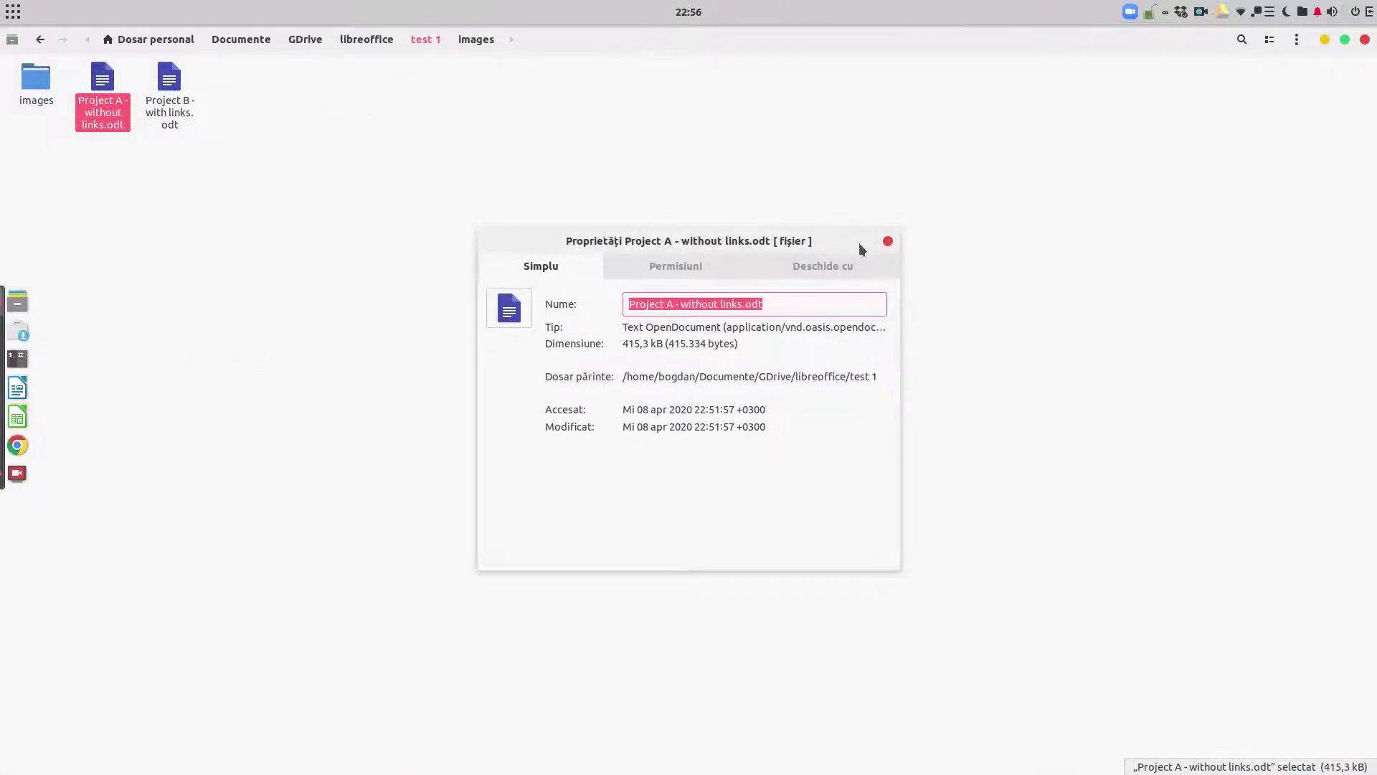
pyautogui.click(888, 241)
# Step: Open "Project B - with links.odt" and change the first image's link path to "test 1/images/forest1.jpg"
pyautogui.doubleClick(161, 122)
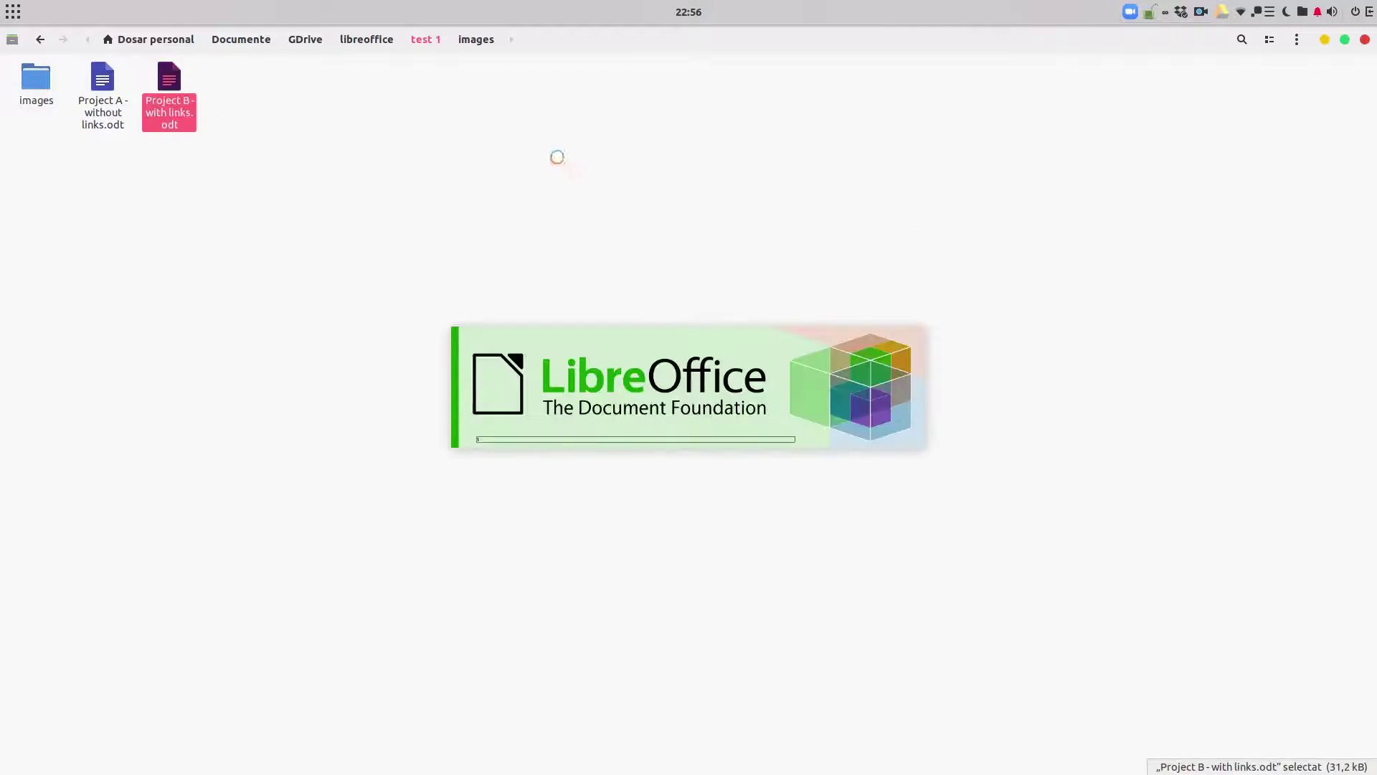
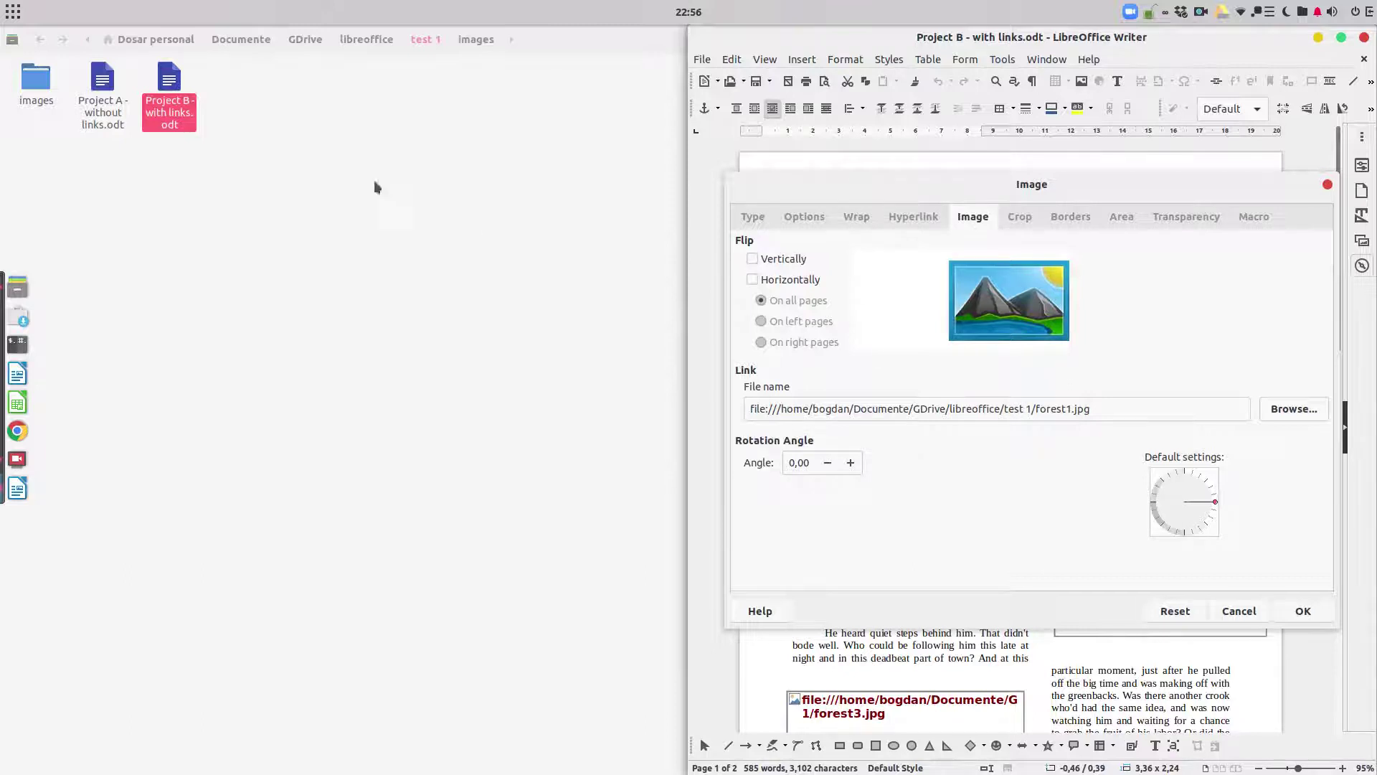
pyautogui.click(1030, 408)
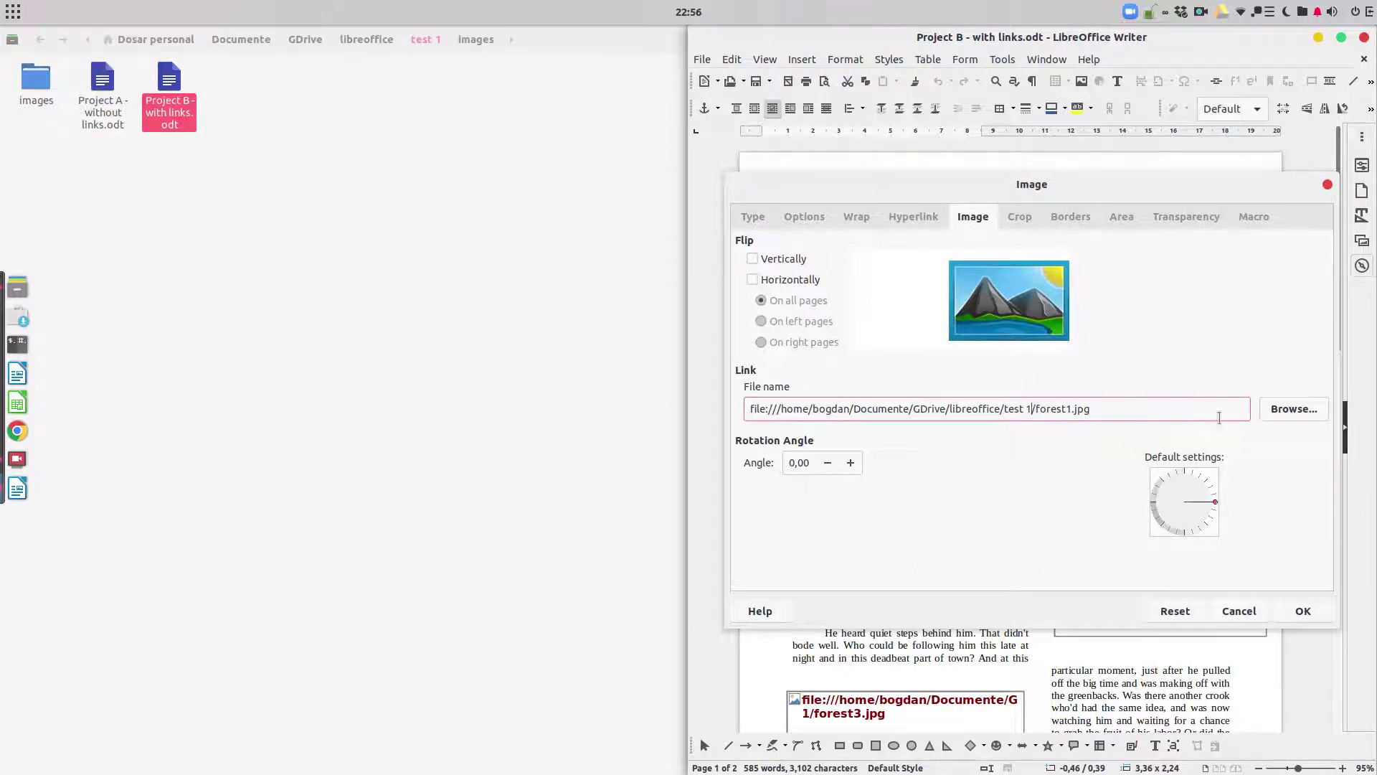
pyautogui.write('images/')
pyautogui.click(1303, 610)
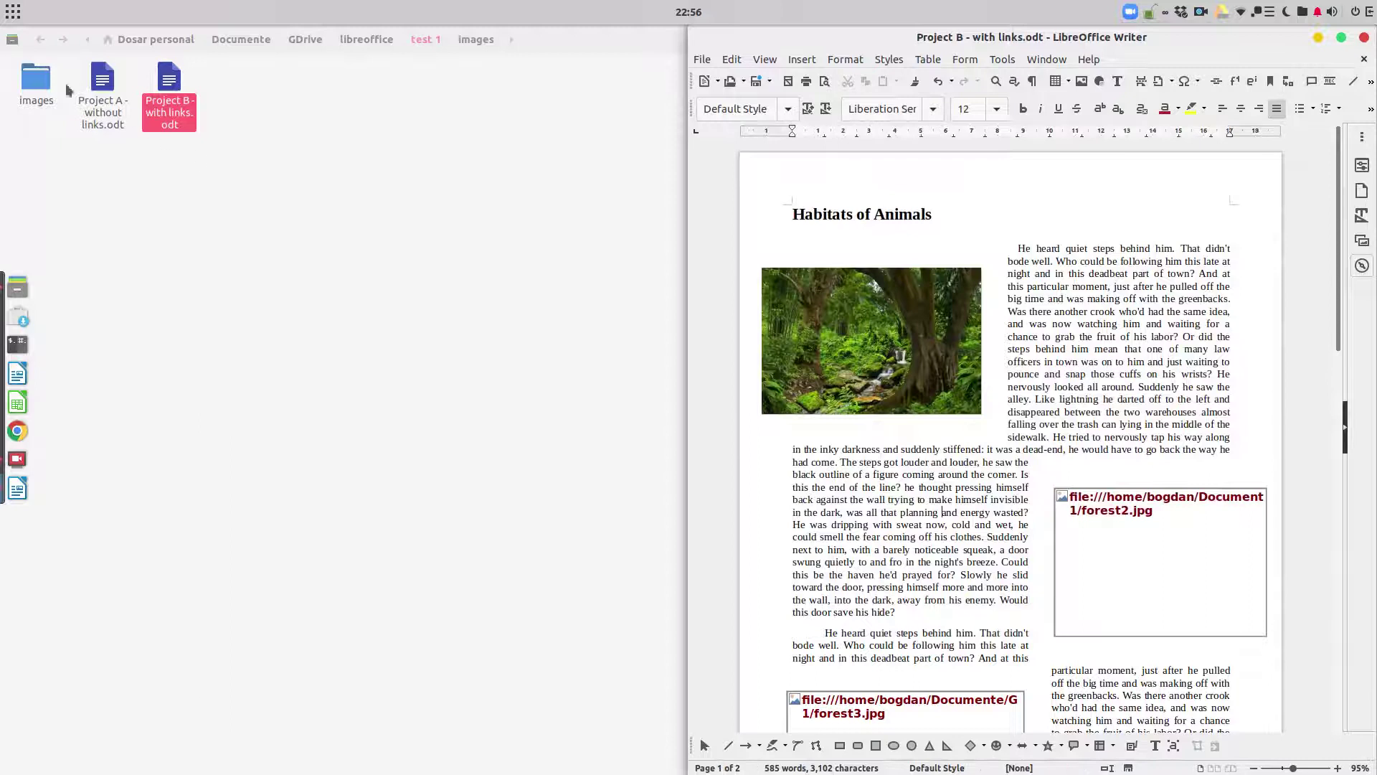
# Step: Check the files in the images folder against the linked pictures in the Project B document
pyautogui.doubleClick(36, 79)
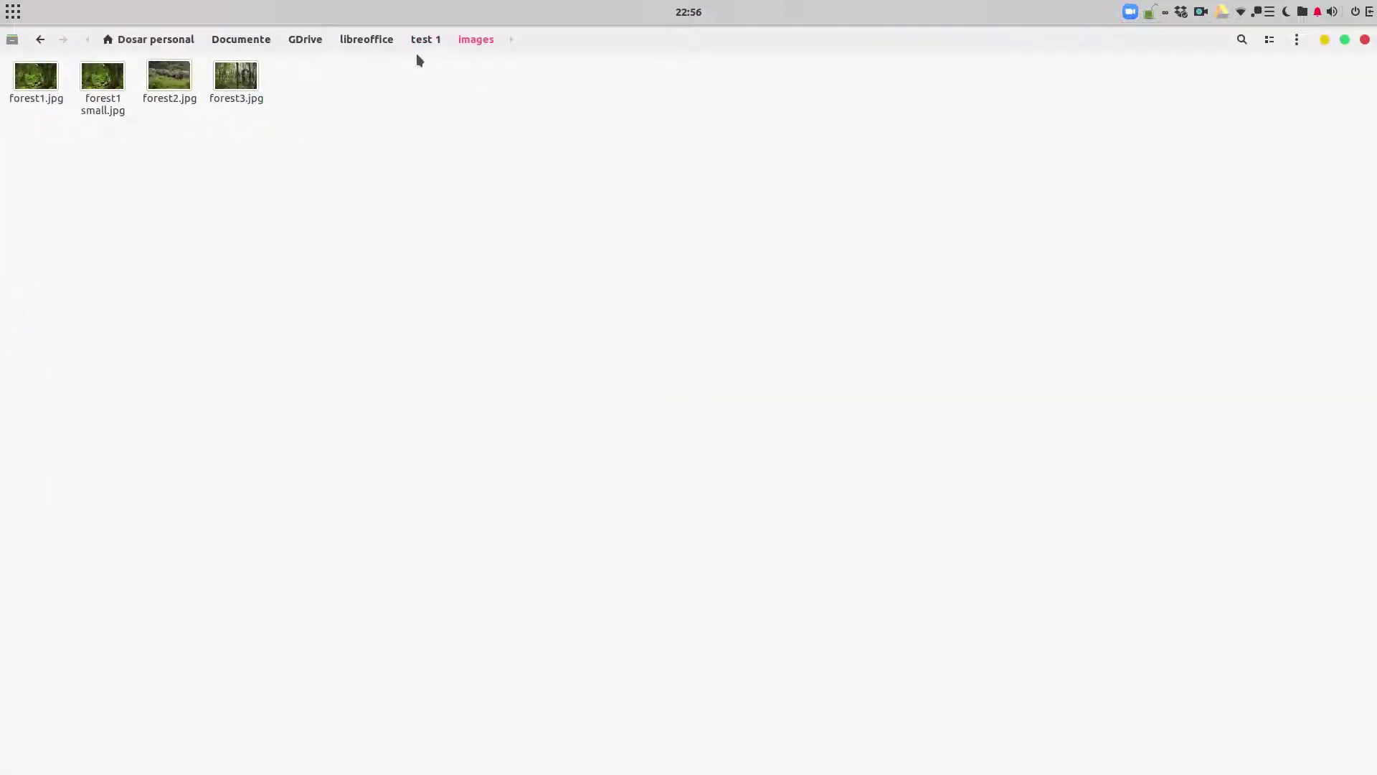
pyautogui.press('super+Left')
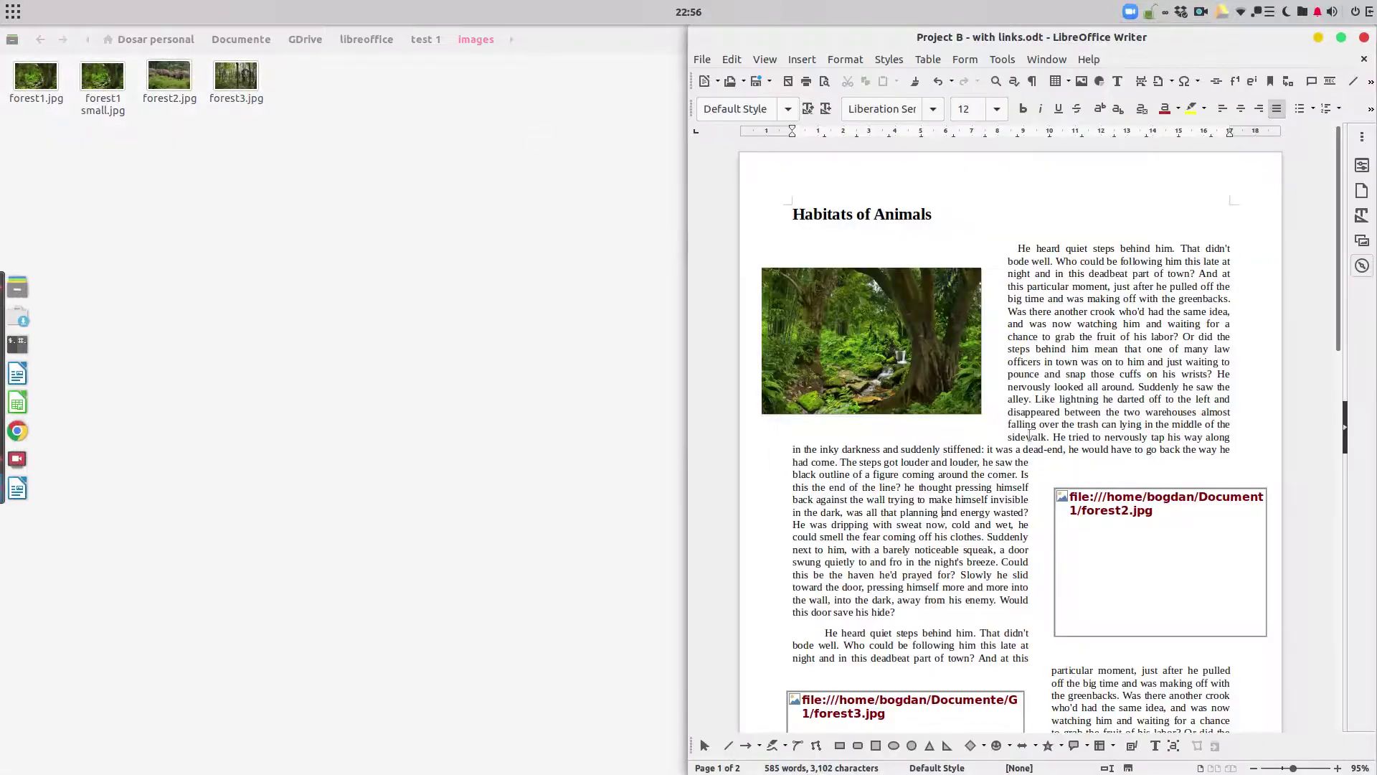
pyautogui.scroll(-3, 1131, 429)
pyautogui.scroll(3, 1130, 429)
pyautogui.press('super+Up')
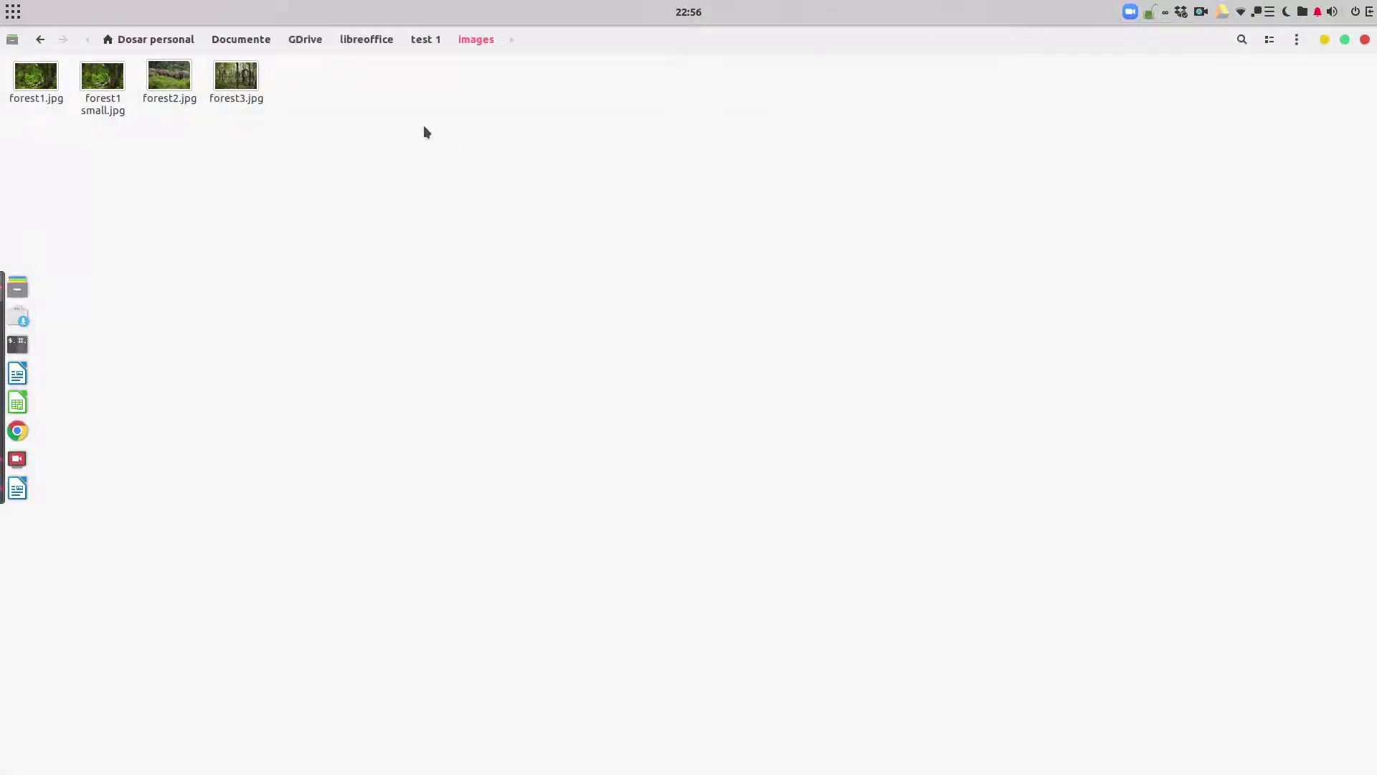
# Step: Copy the images folder and "Project B - with links.odt" from the test 1 folder
pyautogui.click(424, 45)
pyautogui.click(273, 137)
pyautogui.click(170, 83)
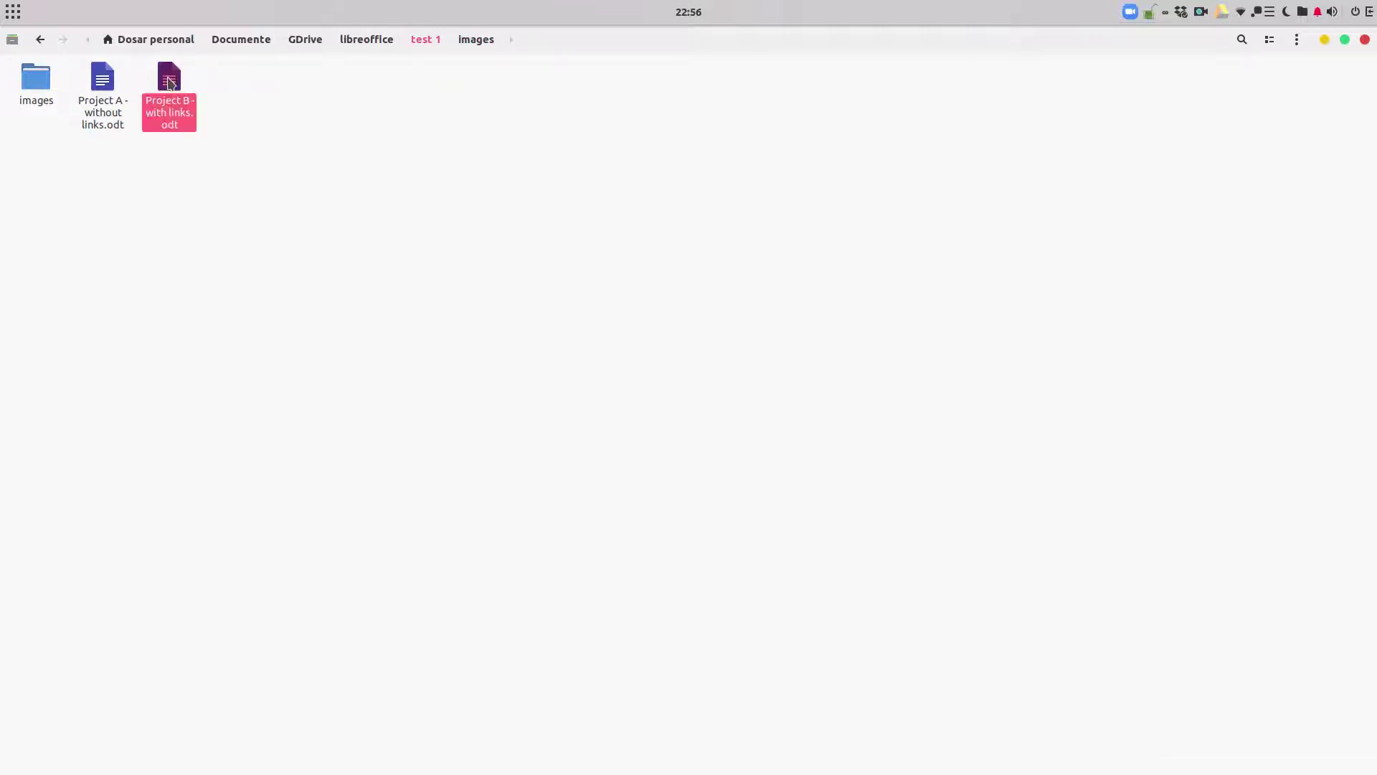
pyautogui.keyDown('ctrl'); pyautogui.click(36, 84); pyautogui.keyUp('ctrl')
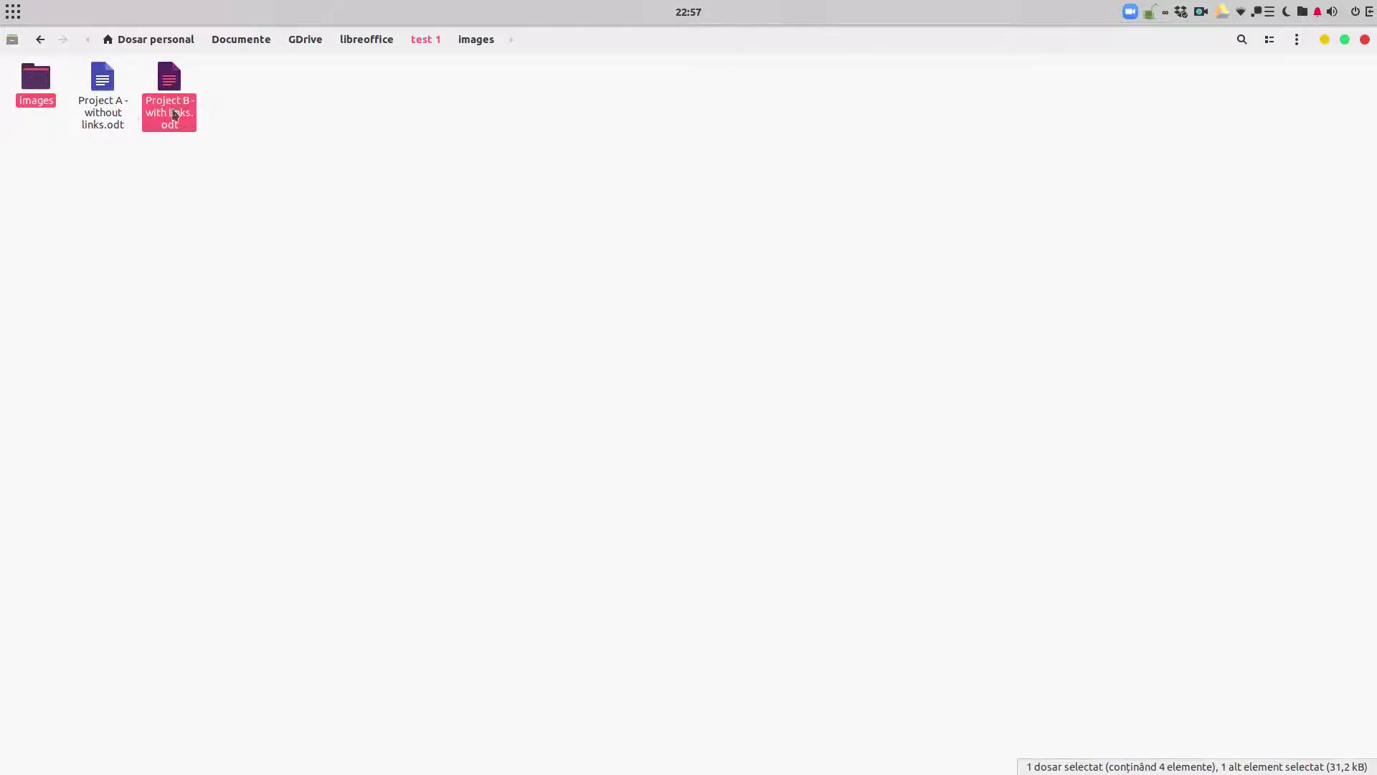
pyautogui.rightClick(40, 84)
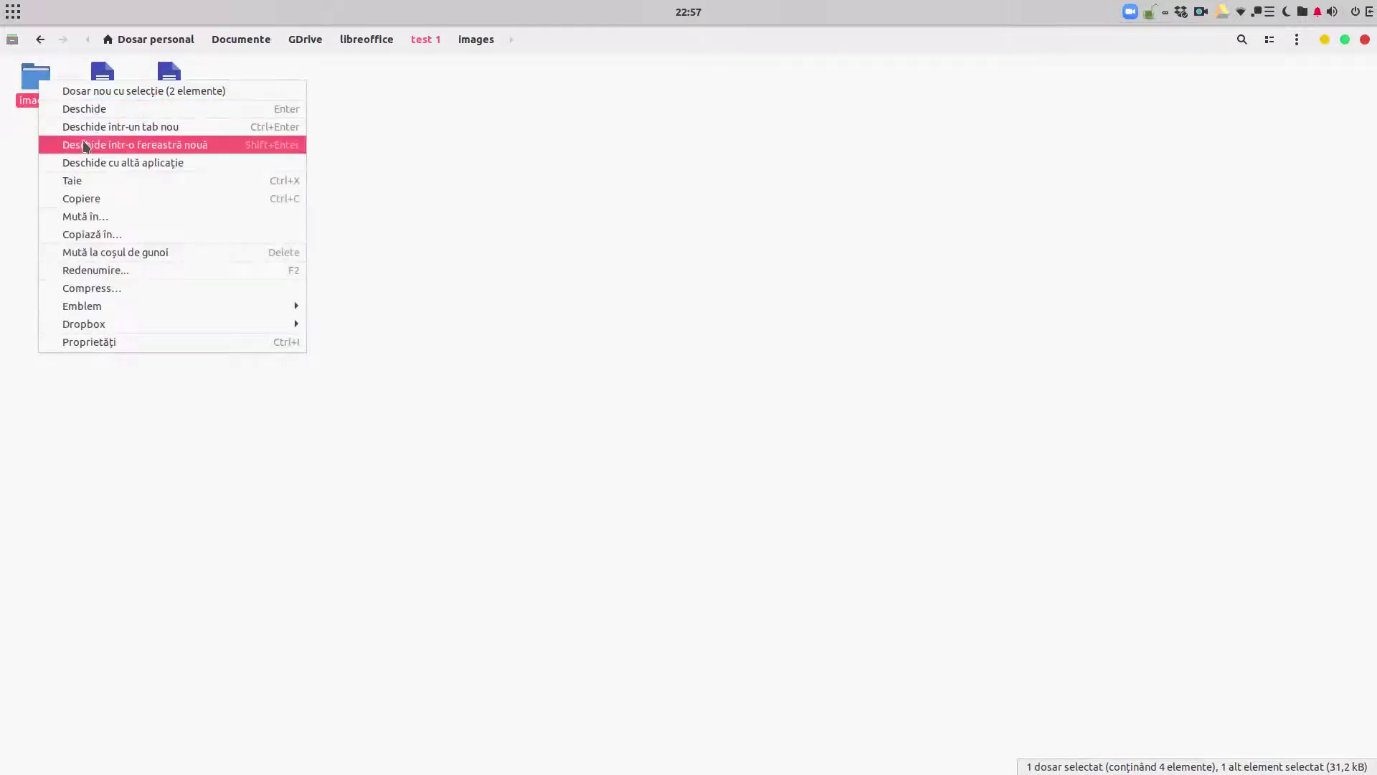
pyautogui.click(98, 200)
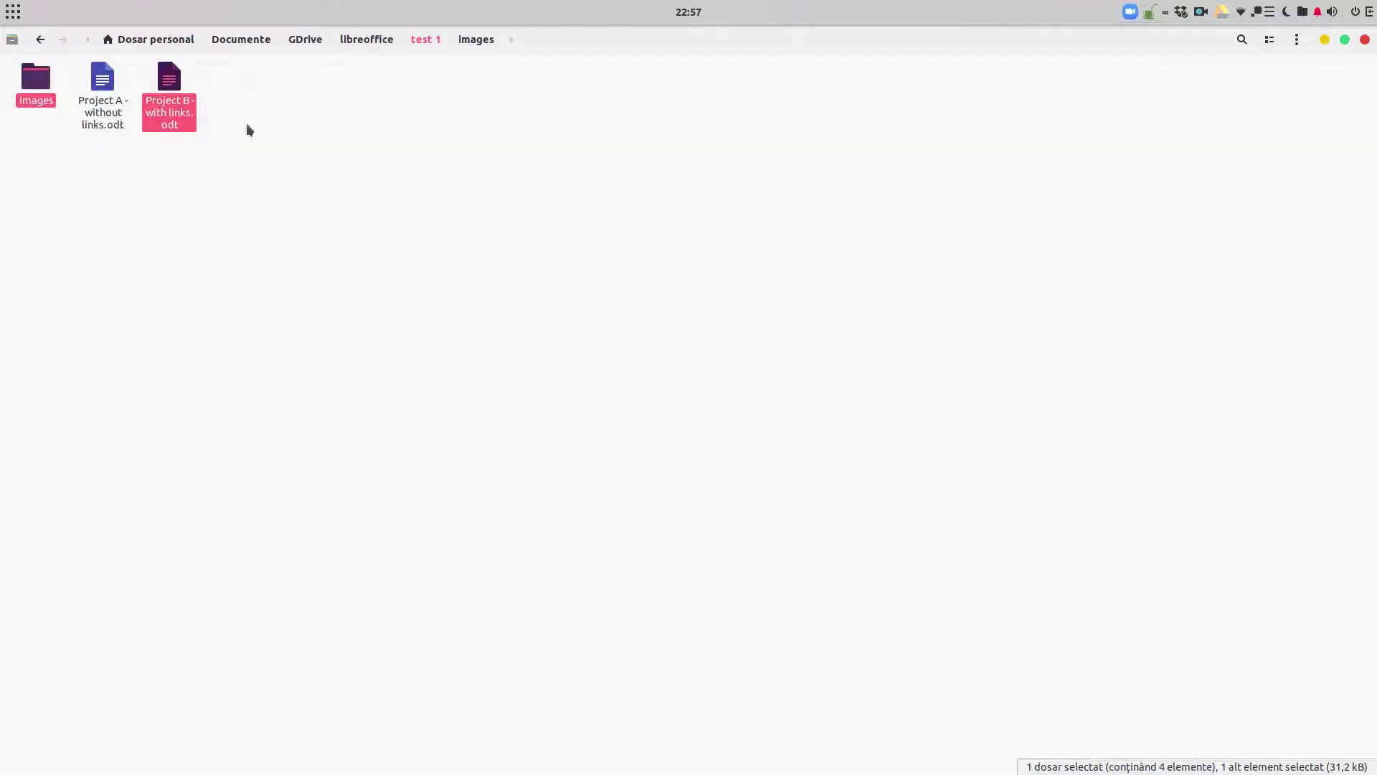
# Step: Create a folder named "new folder" inside the libreoffice folder and paste the copied items into it
pyautogui.click(382, 46)
pyautogui.doubleClick(165, 84)
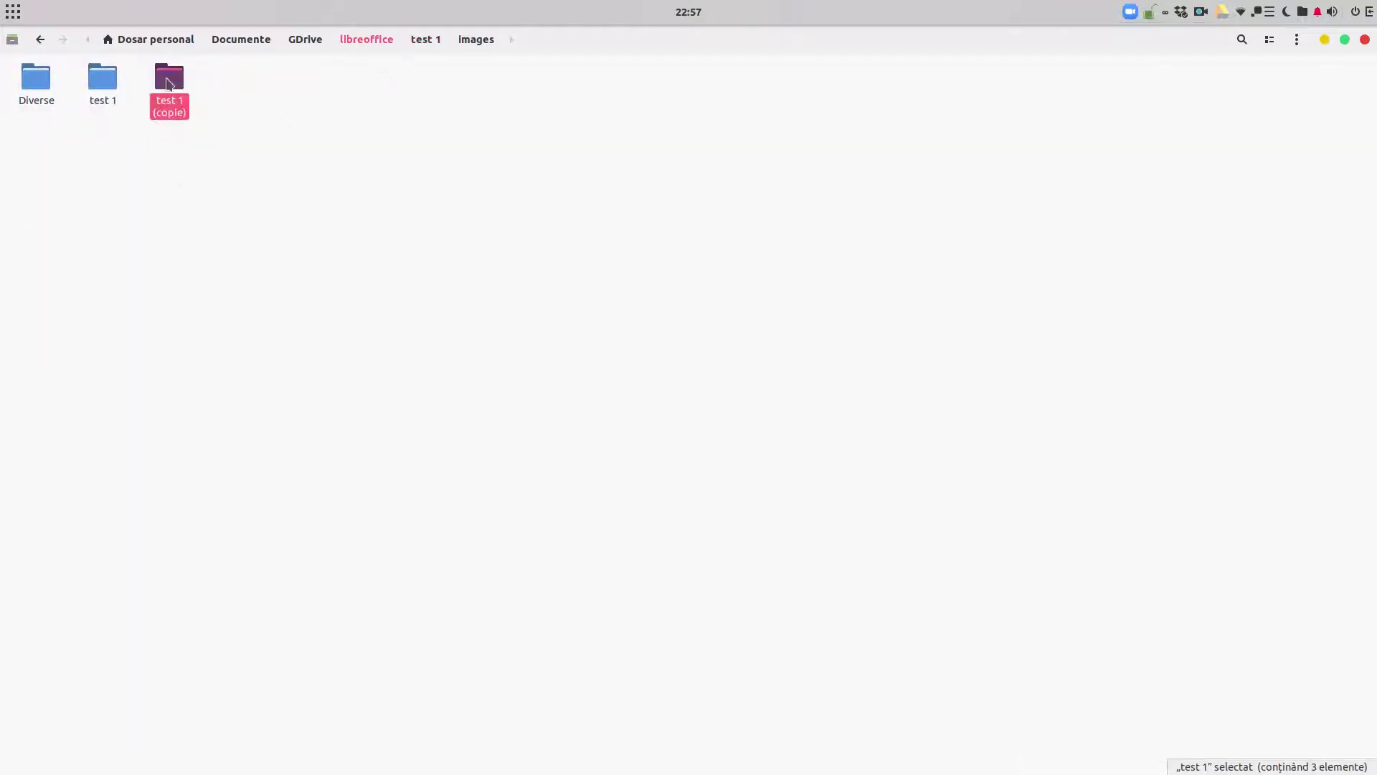
pyautogui.click(384, 43)
pyautogui.rightClick(282, 109)
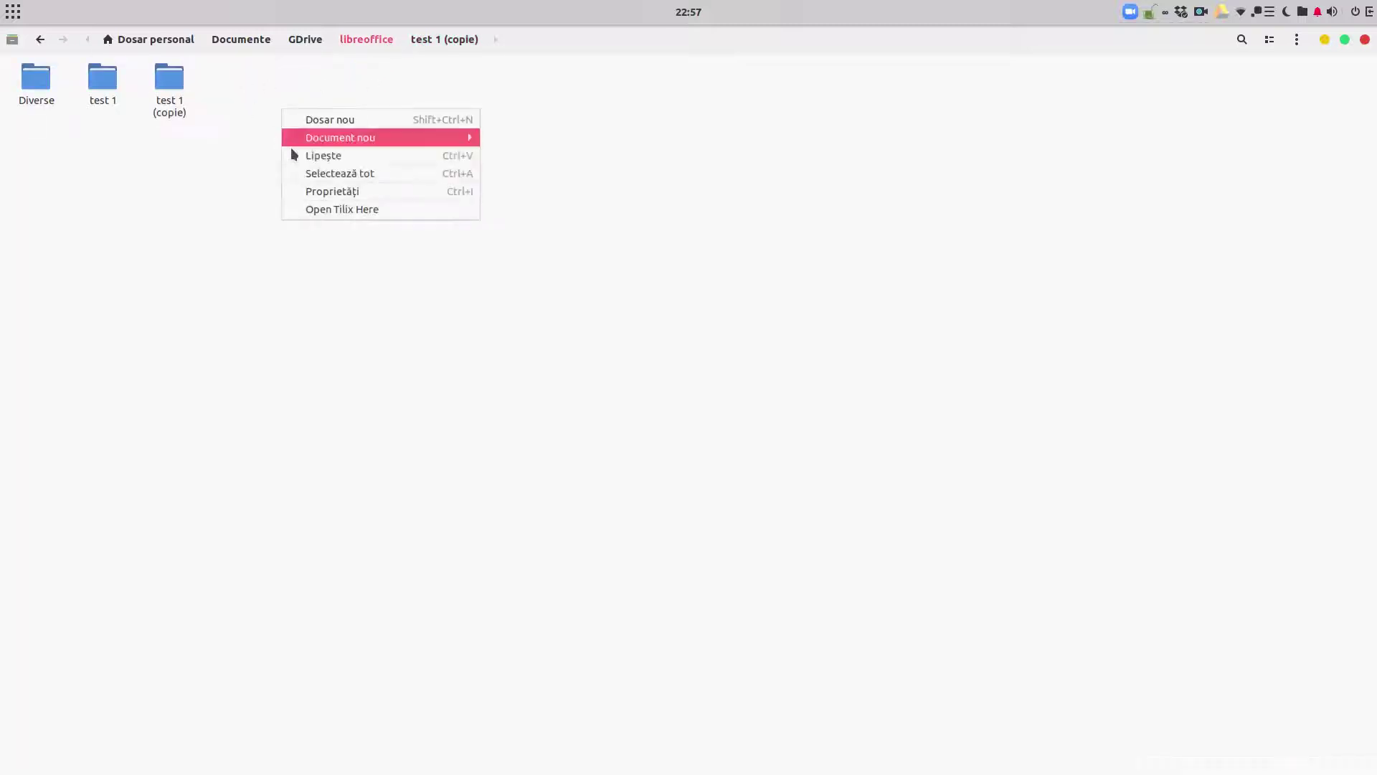
pyautogui.click(339, 121)
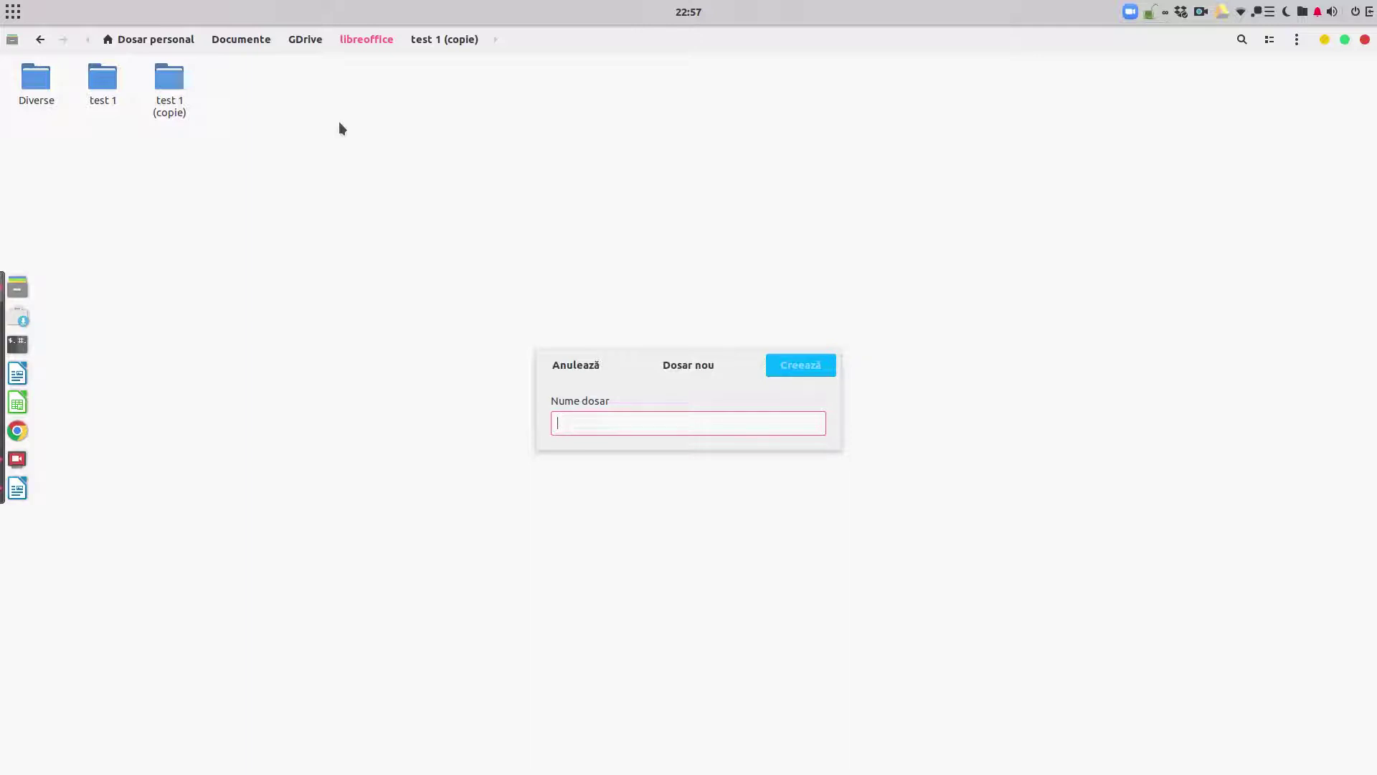
pyautogui.write('new folder')
pyautogui.press('Return')
pyautogui.rightClick(492, 156)
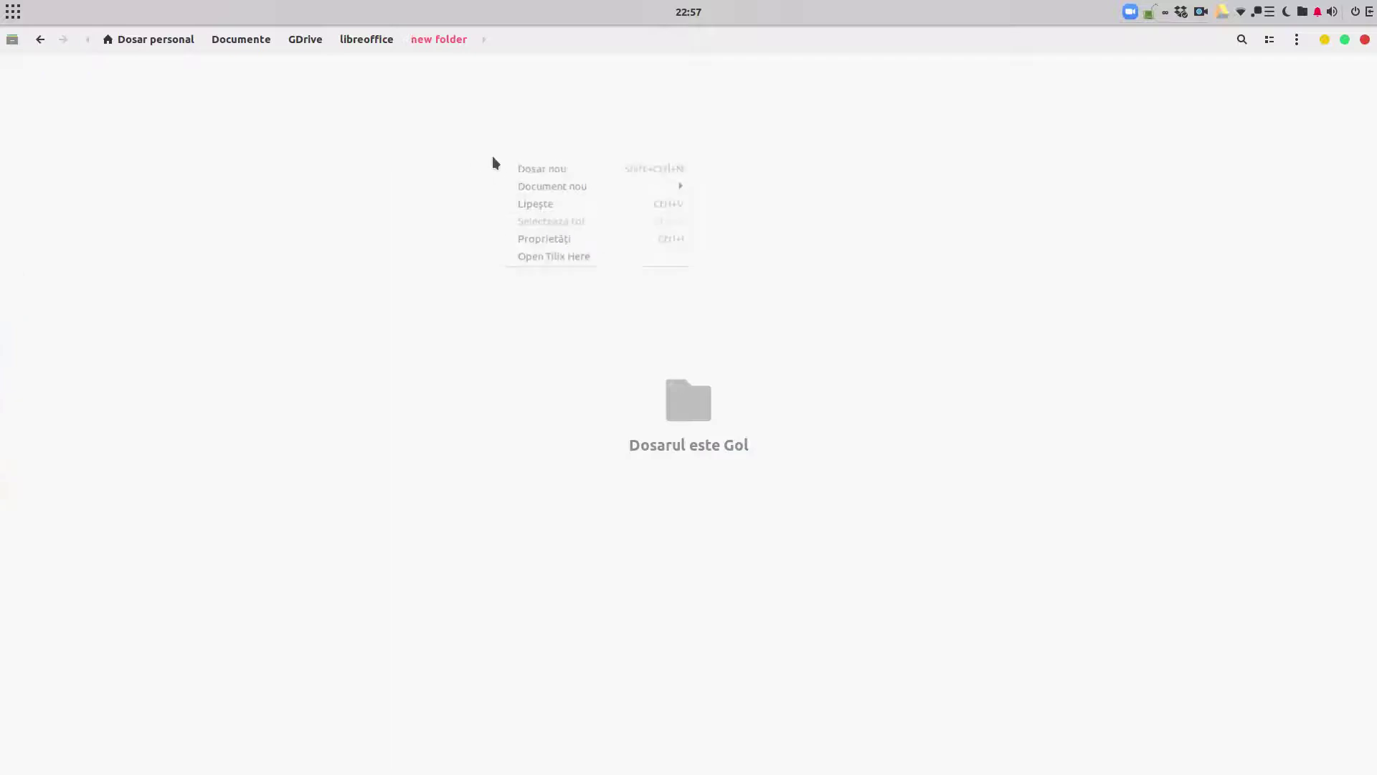
pyautogui.click(521, 204)
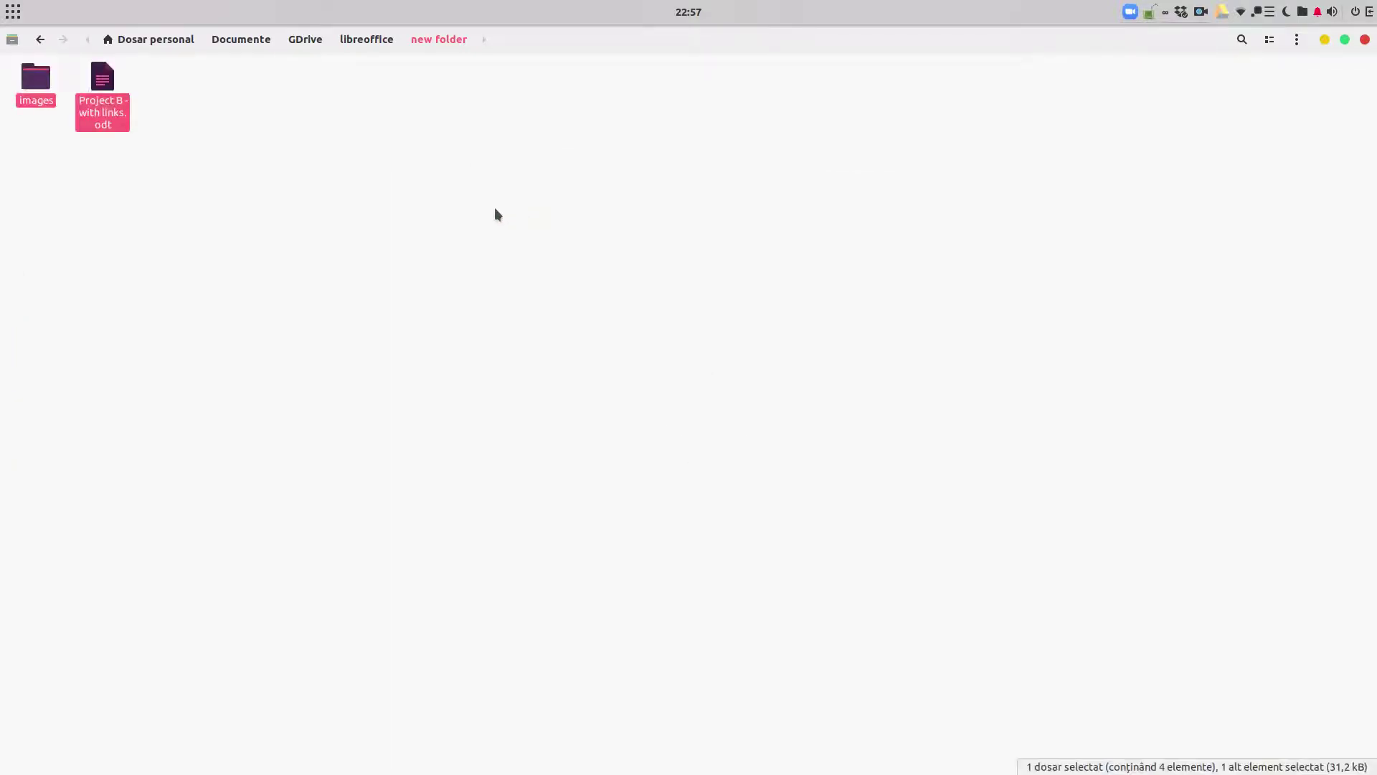
# Step: Open the pasted Project B document to check its image links, and close both it and the original document
pyautogui.doubleClick(102, 80)
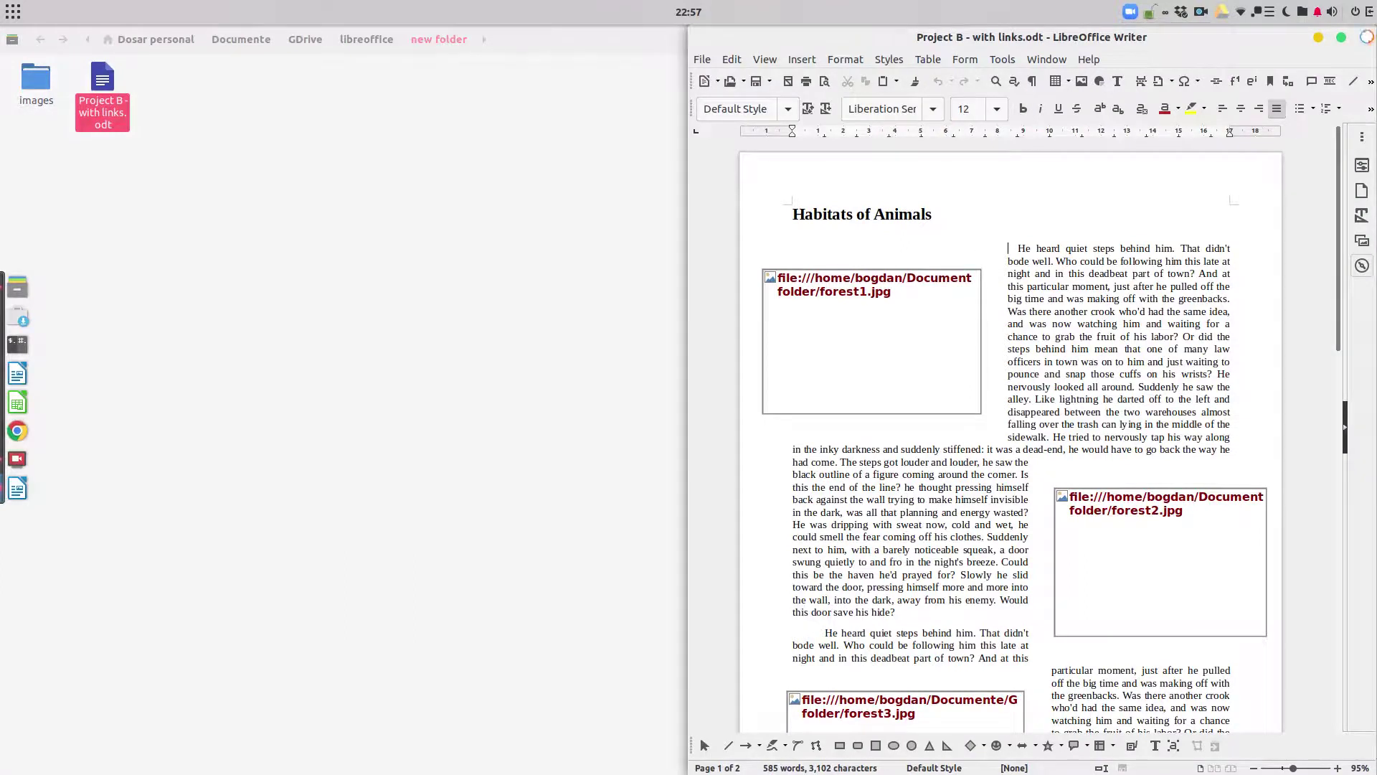
pyautogui.click(1318, 37)
pyautogui.hotkey('alt', 'Tab')
pyautogui.click(1364, 38)
pyautogui.click(936, 445)
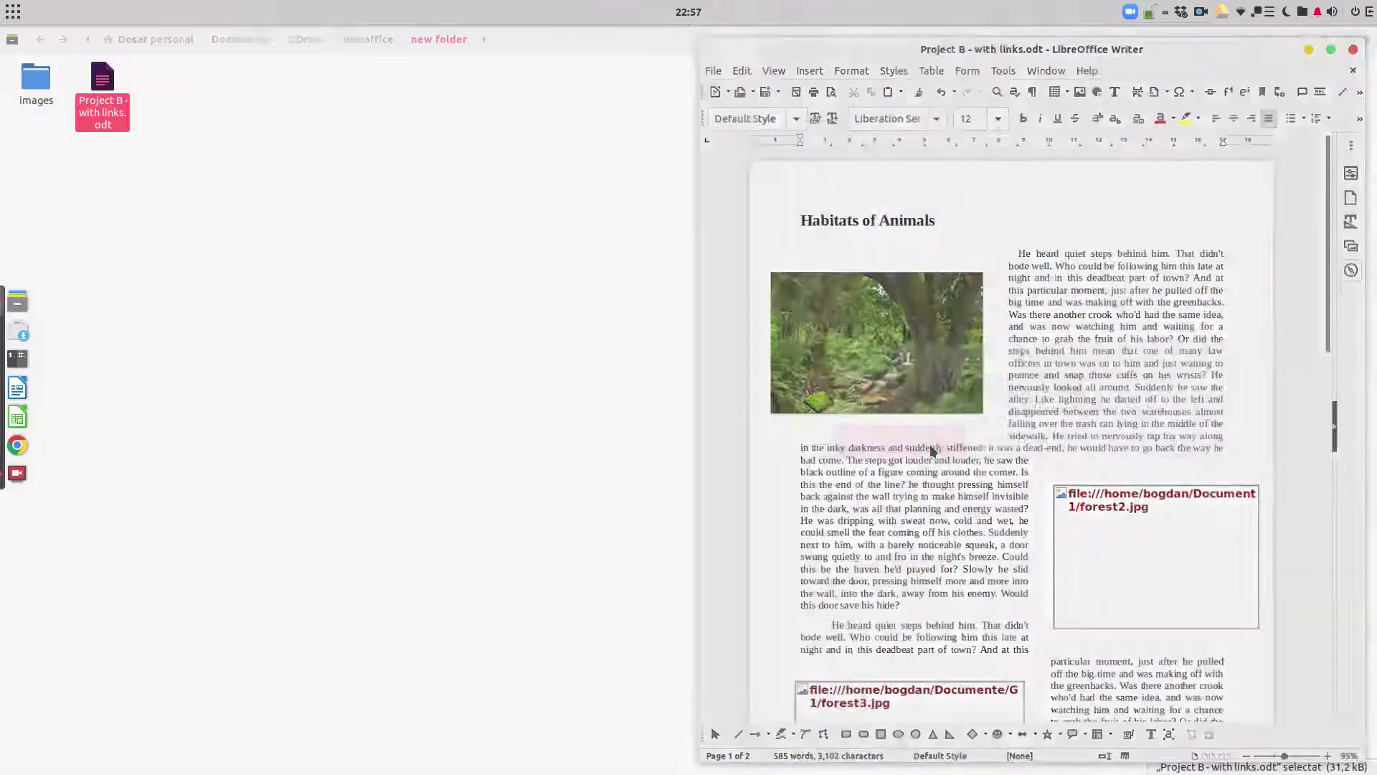
# Step: Reopen Project B from "new folder" and change the first image's link path to "new folder/images/forest1.jpg"
pyautogui.doubleClick(108, 104)
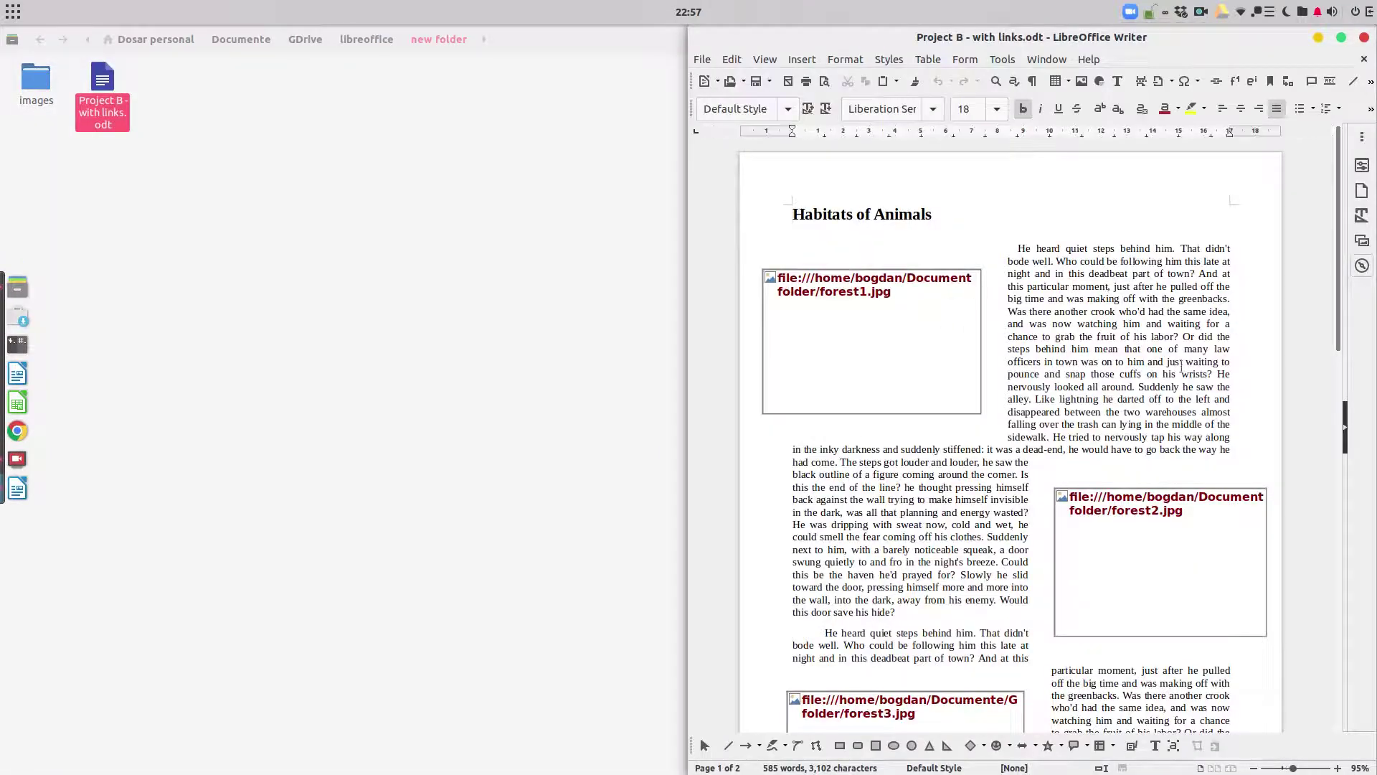
pyautogui.scroll(-1, 1069, 387)
pyautogui.doubleClick(827, 272)
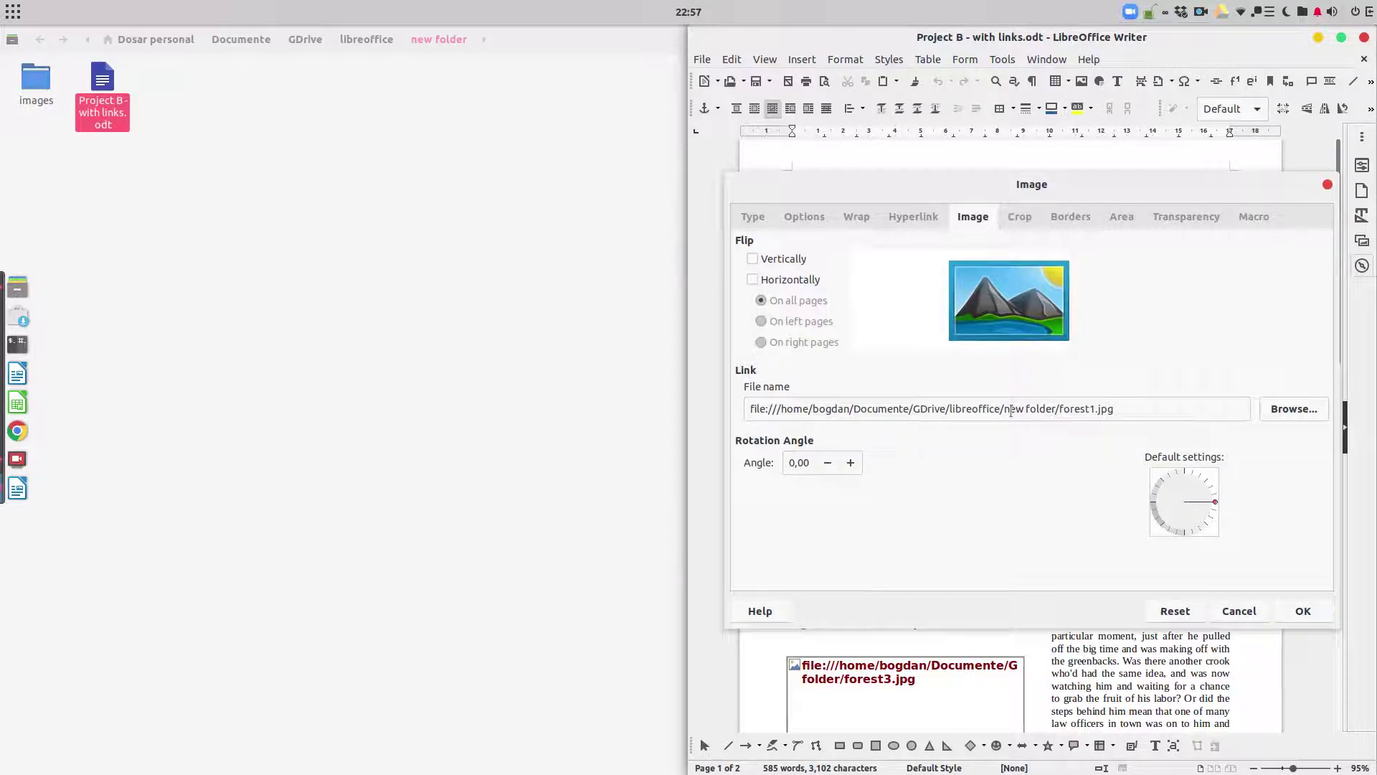
pyautogui.click(1063, 409)
pyautogui.write('images/')
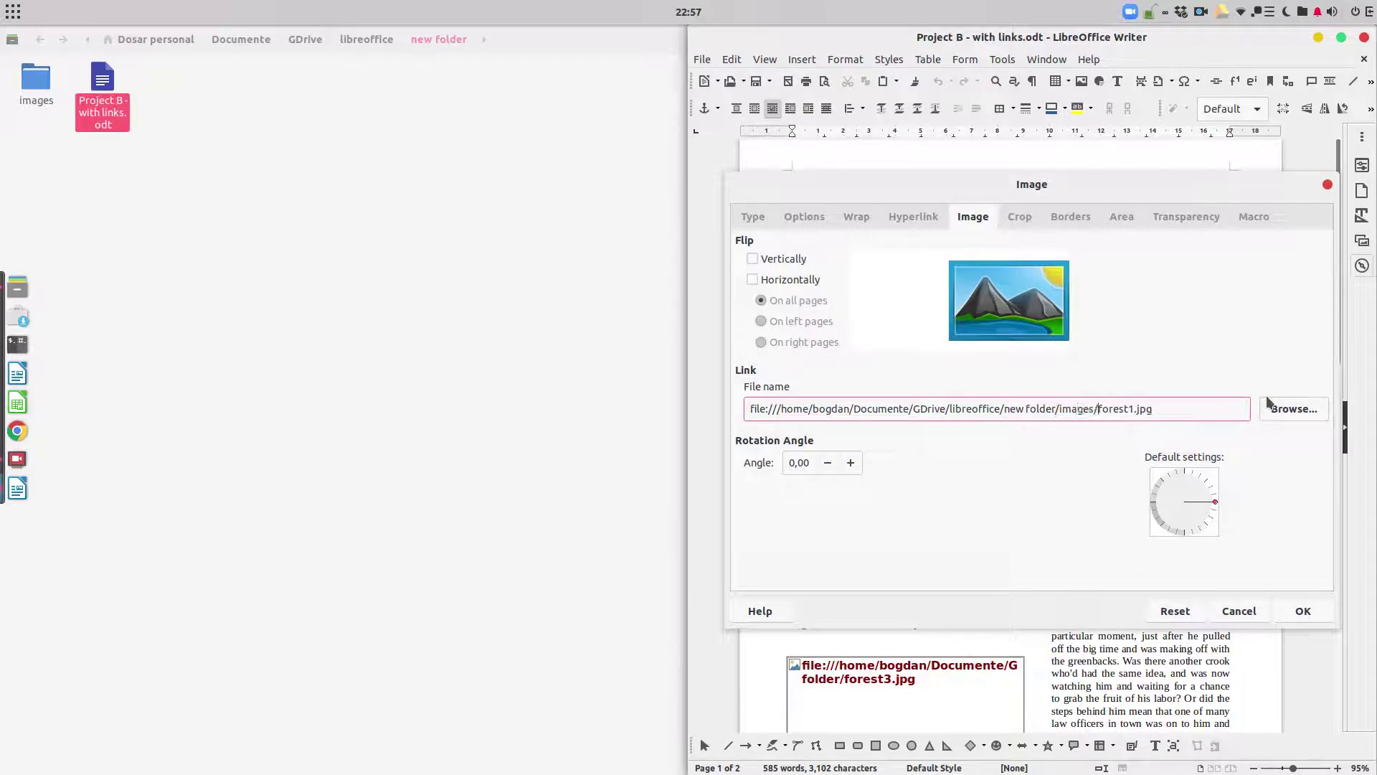
pyautogui.click(1291, 608)
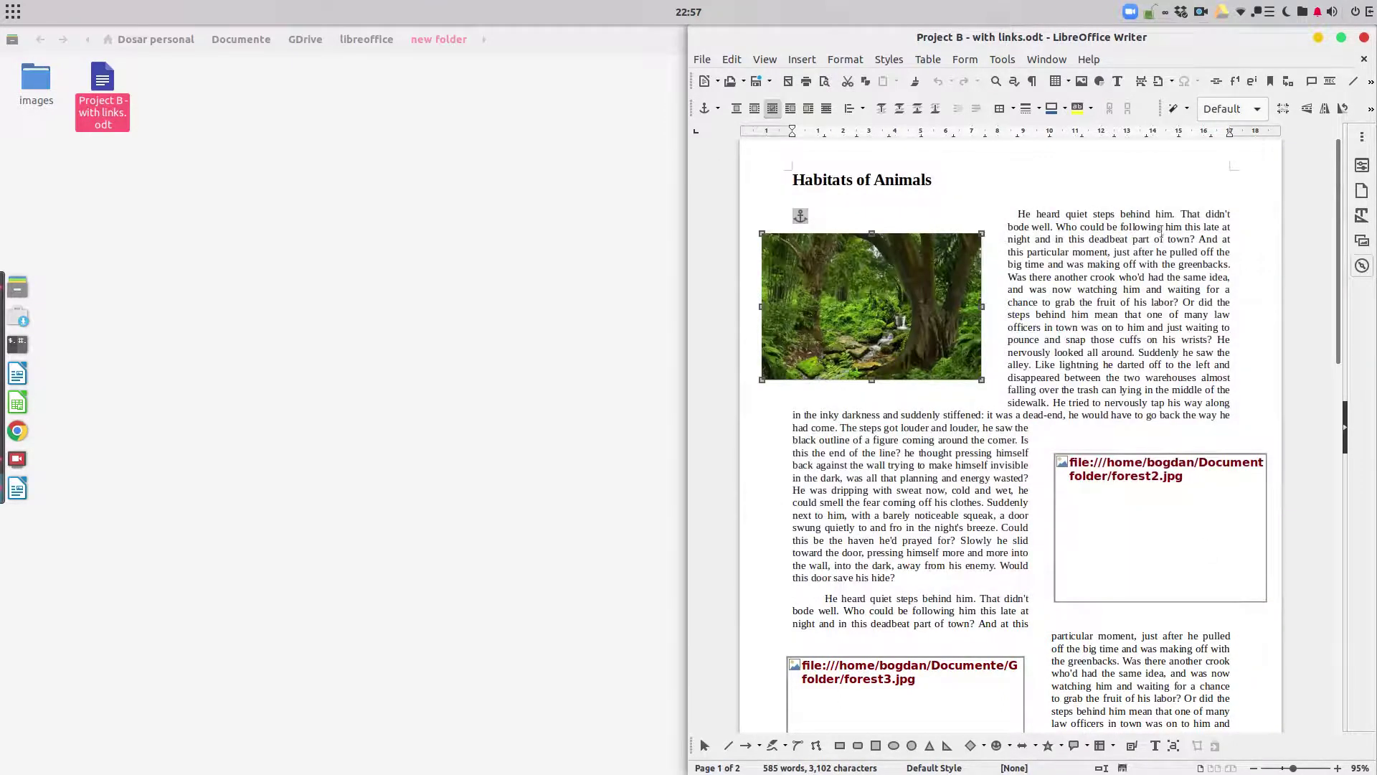
pyautogui.press('Escape')
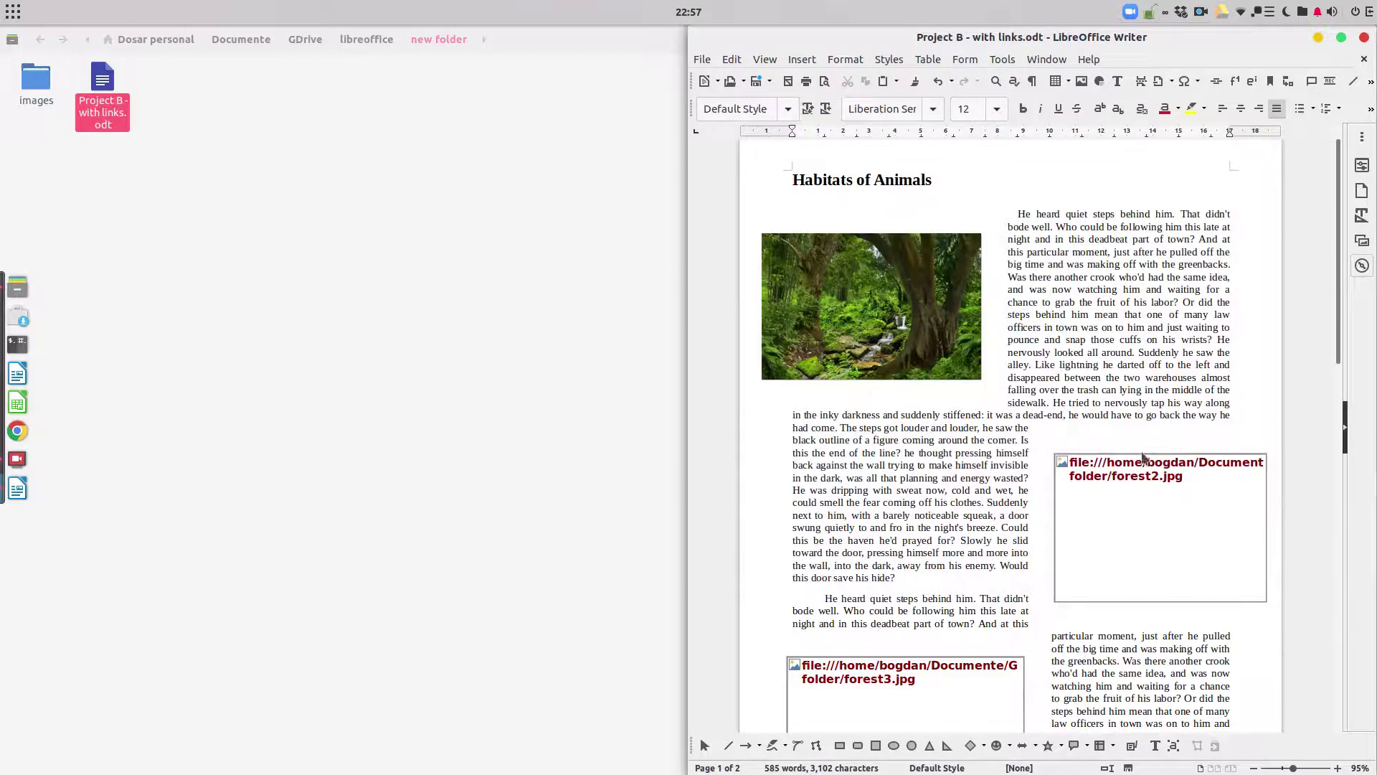
# Step: Change the second image's link path to "new folder/images/forest2.jpg"
pyautogui.rightClick(1148, 481)
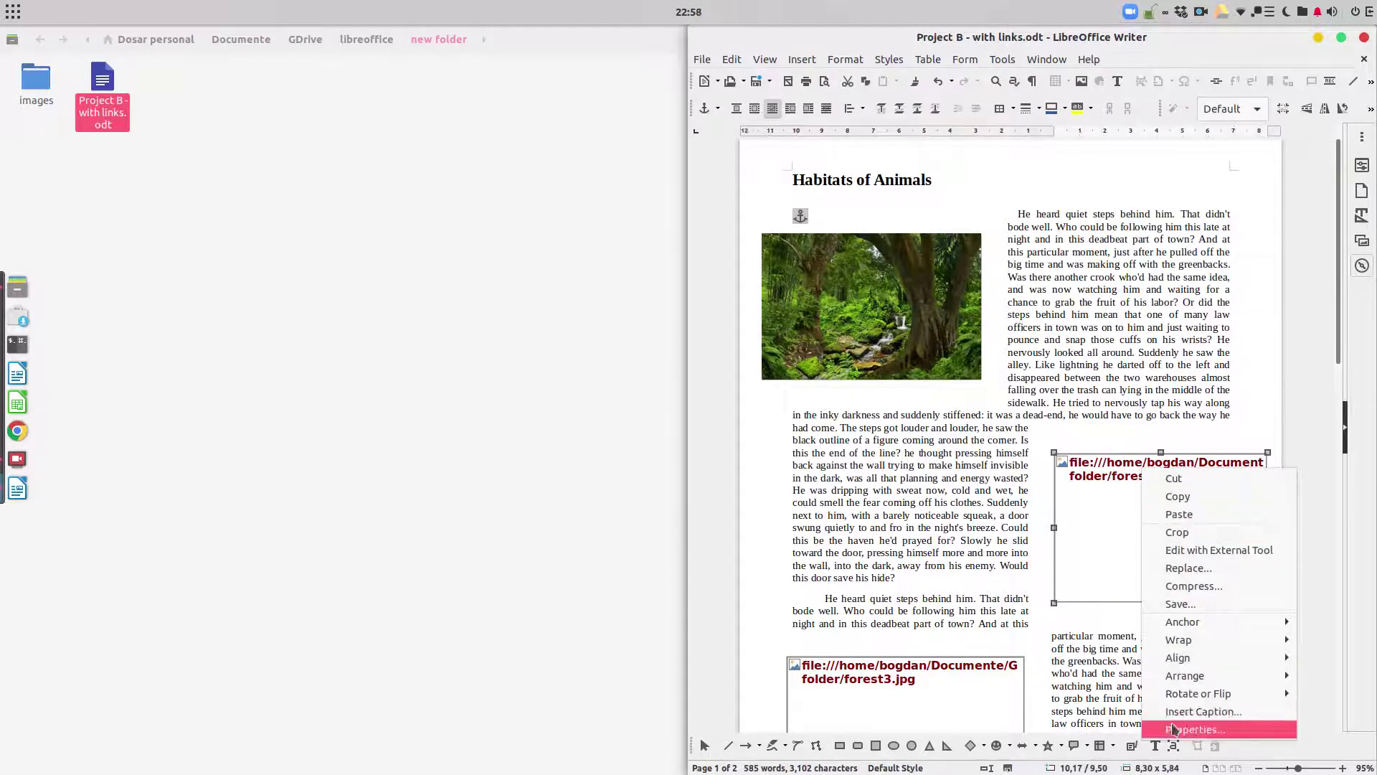
pyautogui.click(1100, 618)
pyautogui.click(1062, 408)
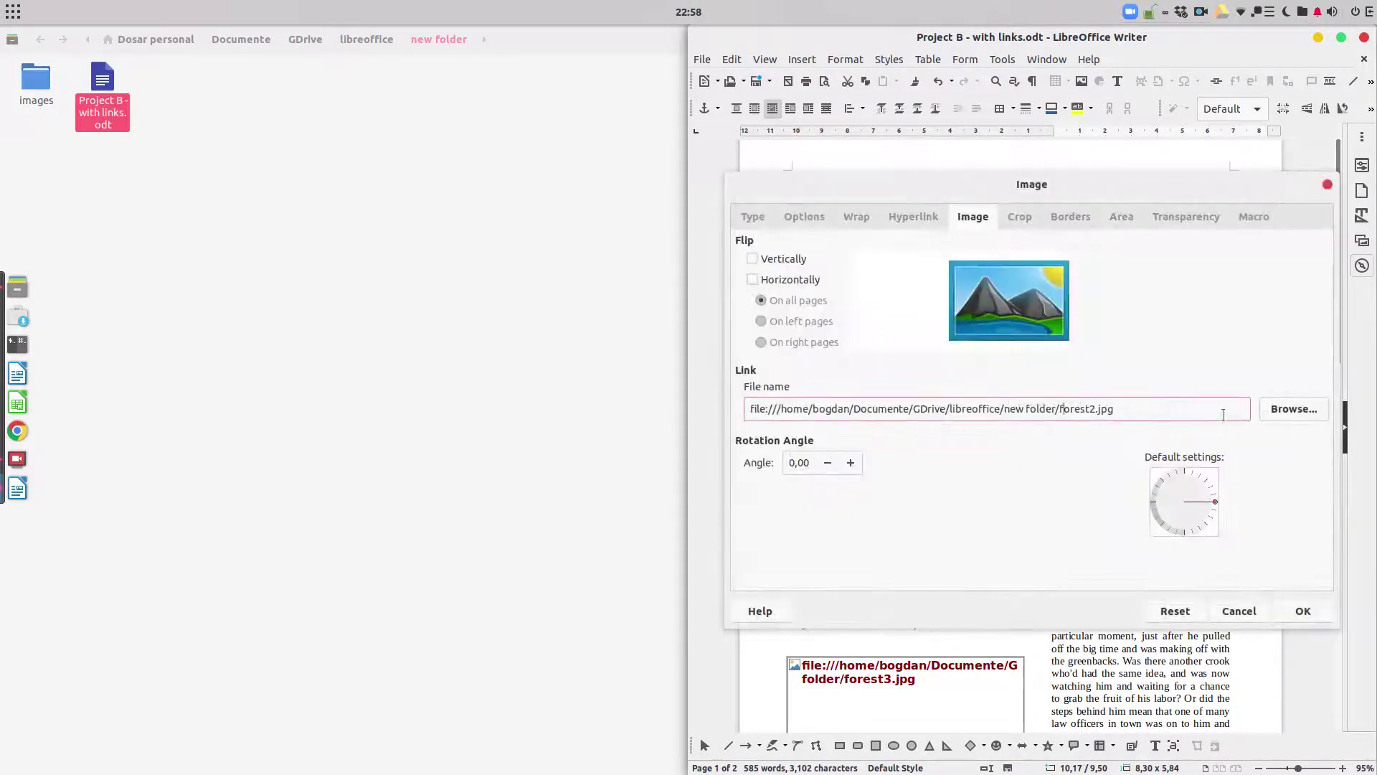
pyautogui.write('images/')
pyautogui.click(1302, 611)
# Step: Change the third image's link path to "new folder/images/forest3.jpg" and close the document
pyautogui.scroll(-5, 949, 615)
pyautogui.rightClick(858, 548)
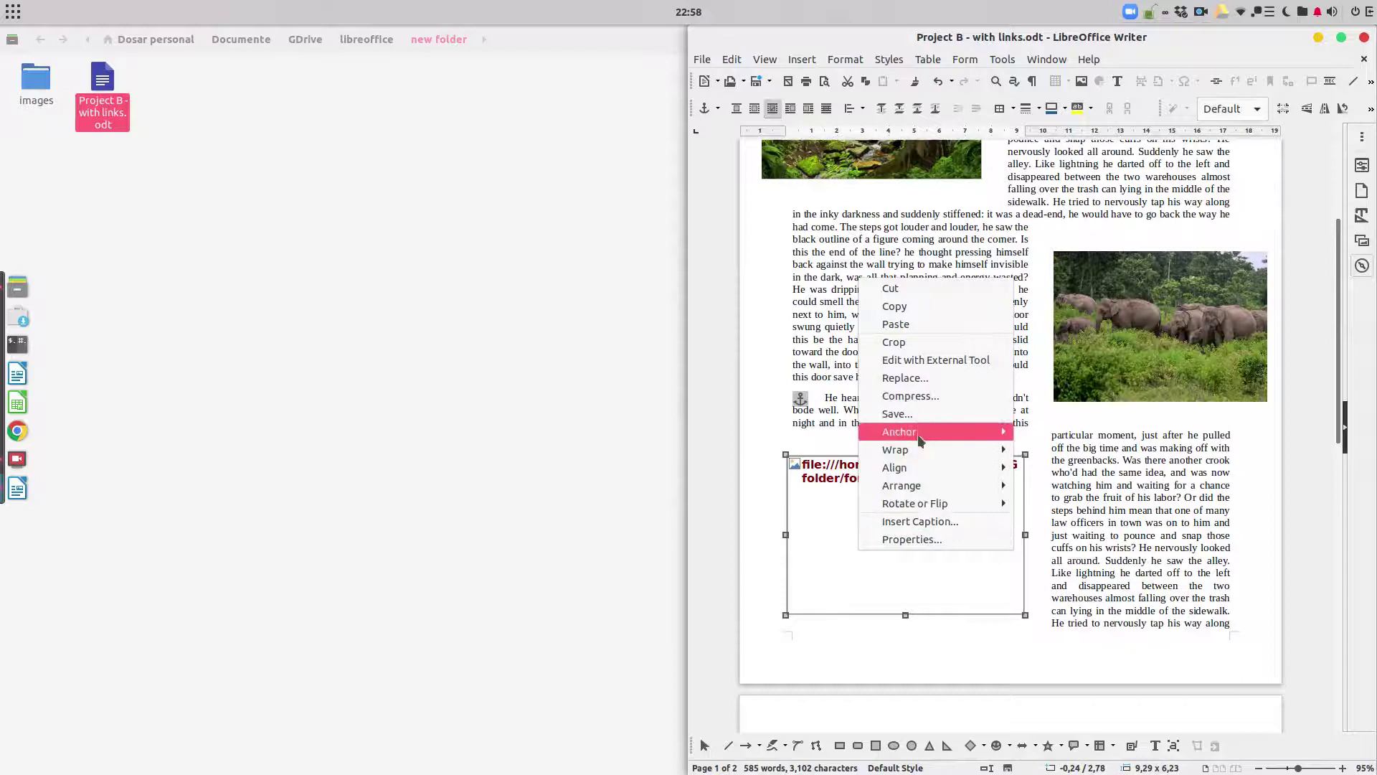
pyautogui.click(923, 541)
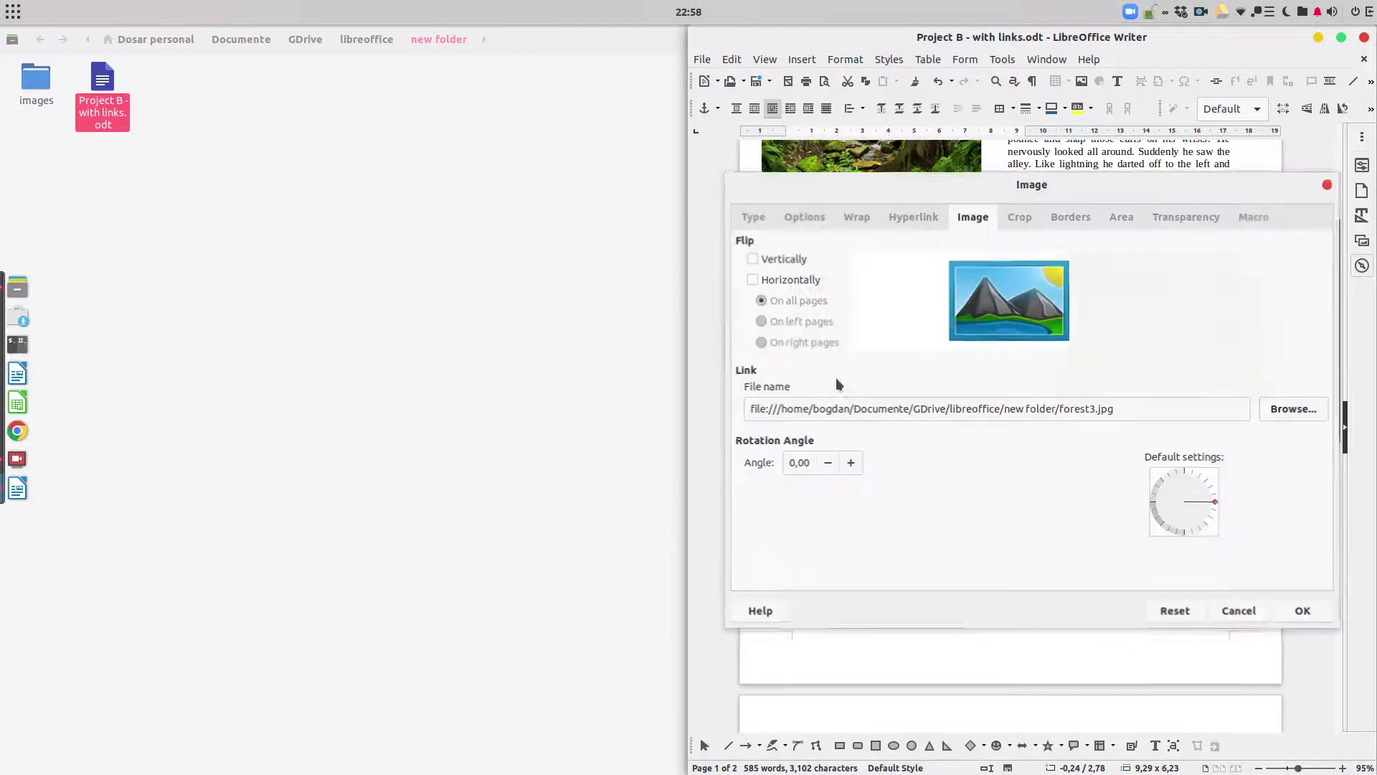
pyautogui.click(1061, 409)
pyautogui.write('image')
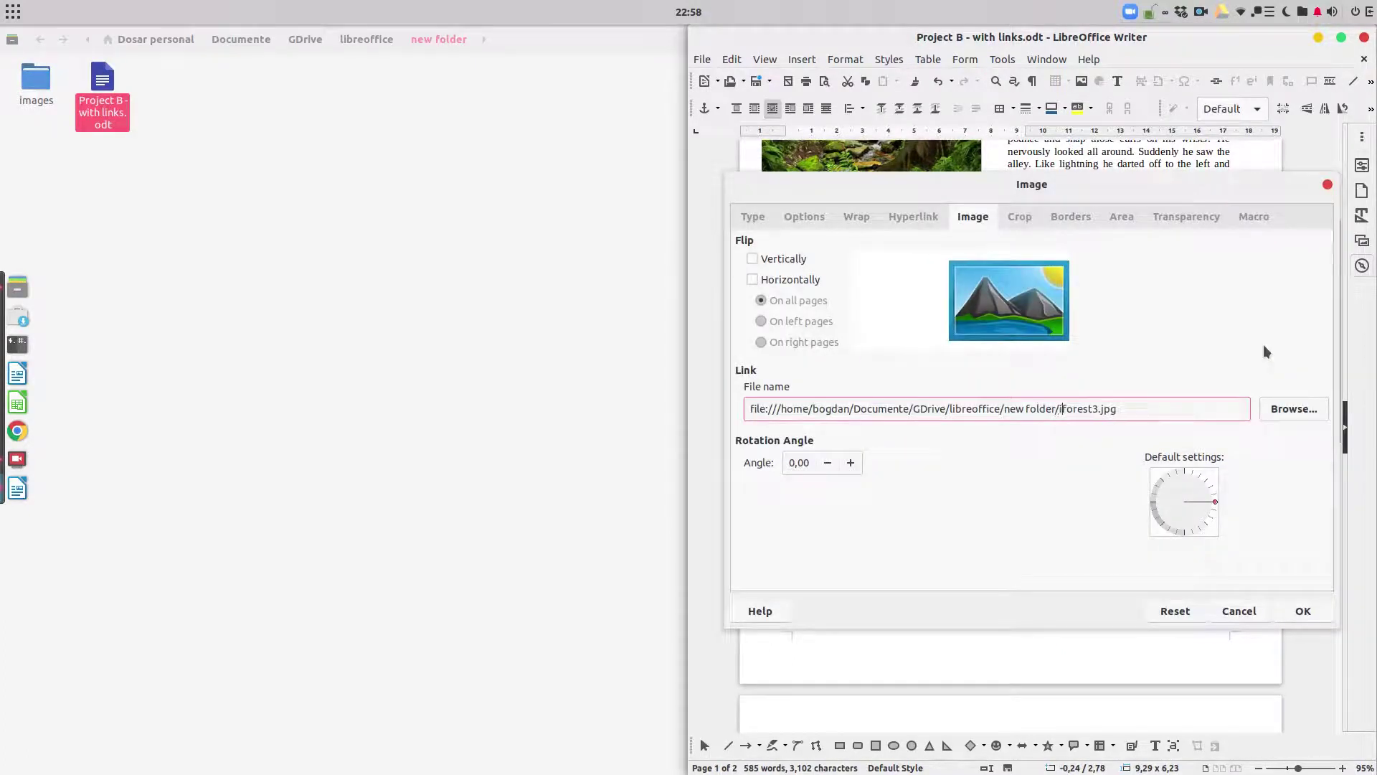
pyautogui.write('s/')
pyautogui.click(1299, 609)
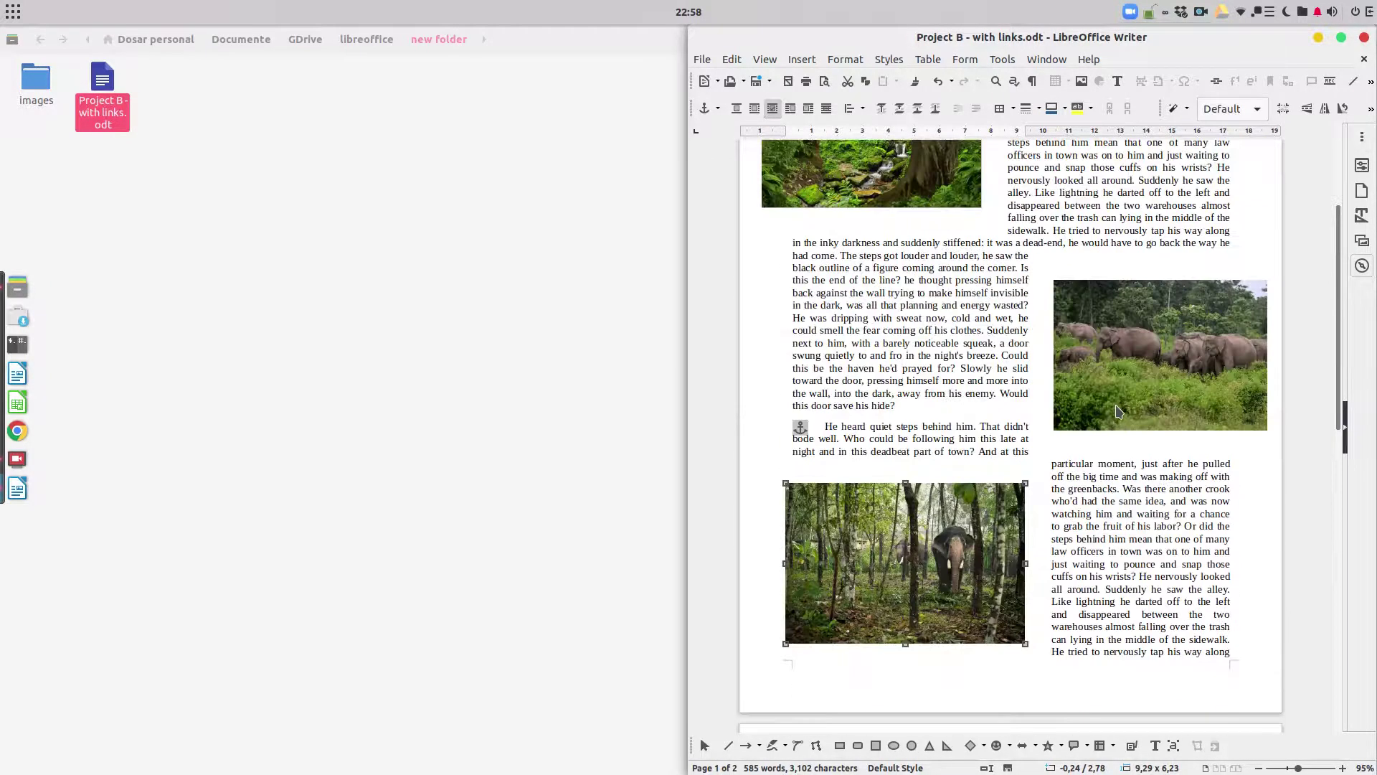
pyautogui.click(1364, 38)
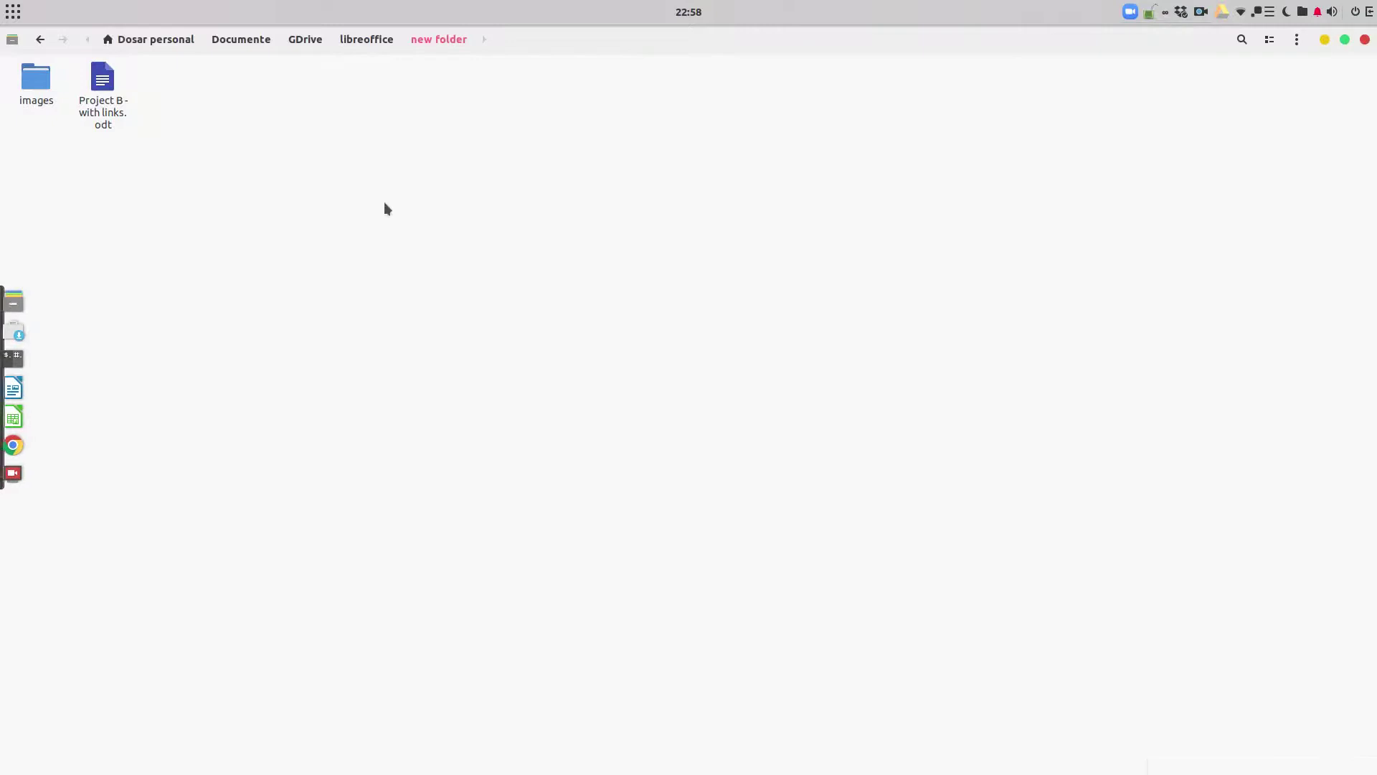
# Step: Copy the images folder and the relinked "Project B - with links.odt" from "new folder"
pyautogui.keyDown('ctrl'); pyautogui.click(34, 92); pyautogui.keyUp('ctrl')
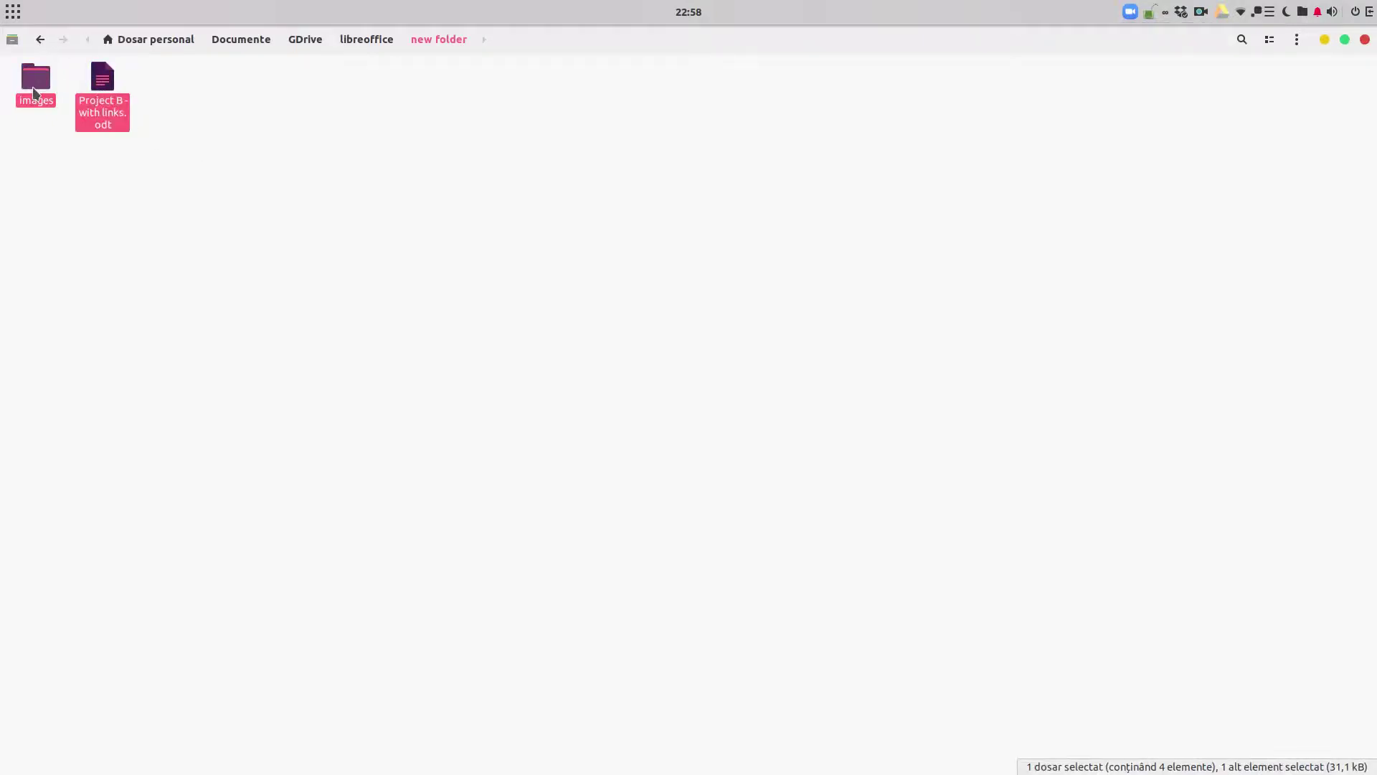
pyautogui.rightClick(91, 88)
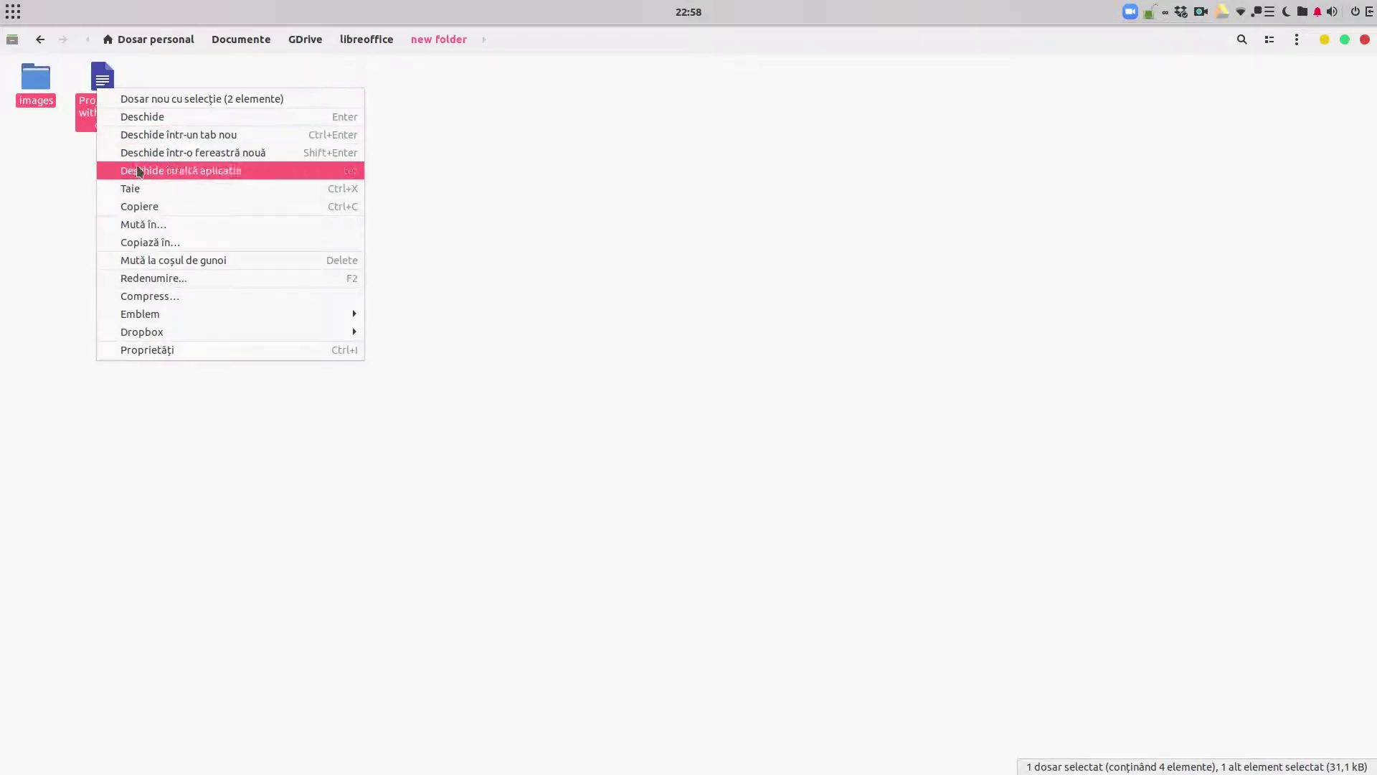
pyautogui.click(143, 205)
pyautogui.click(143, 206)
# Step: Create a folder named "B" inside "new folder" and open it
pyautogui.rightClick(577, 162)
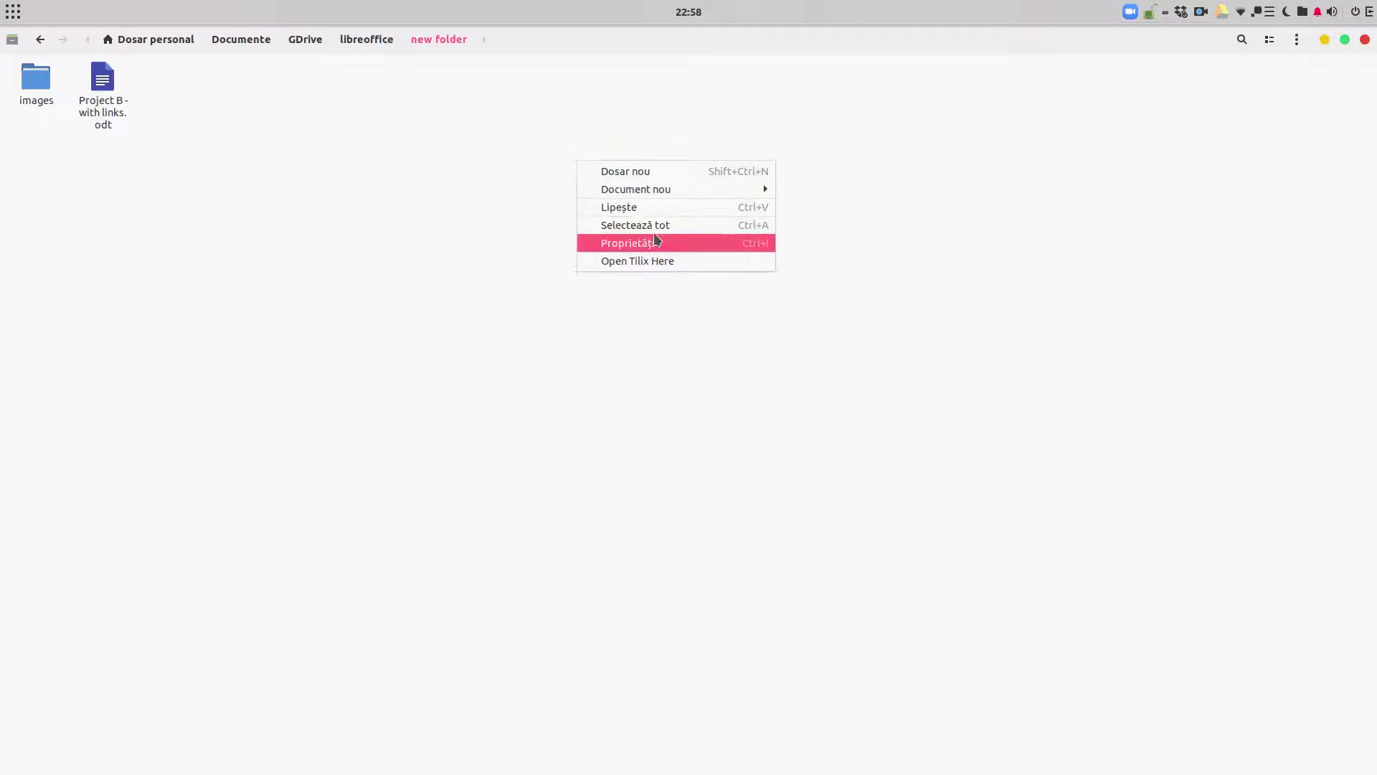
pyautogui.click(667, 175)
pyautogui.write('B')
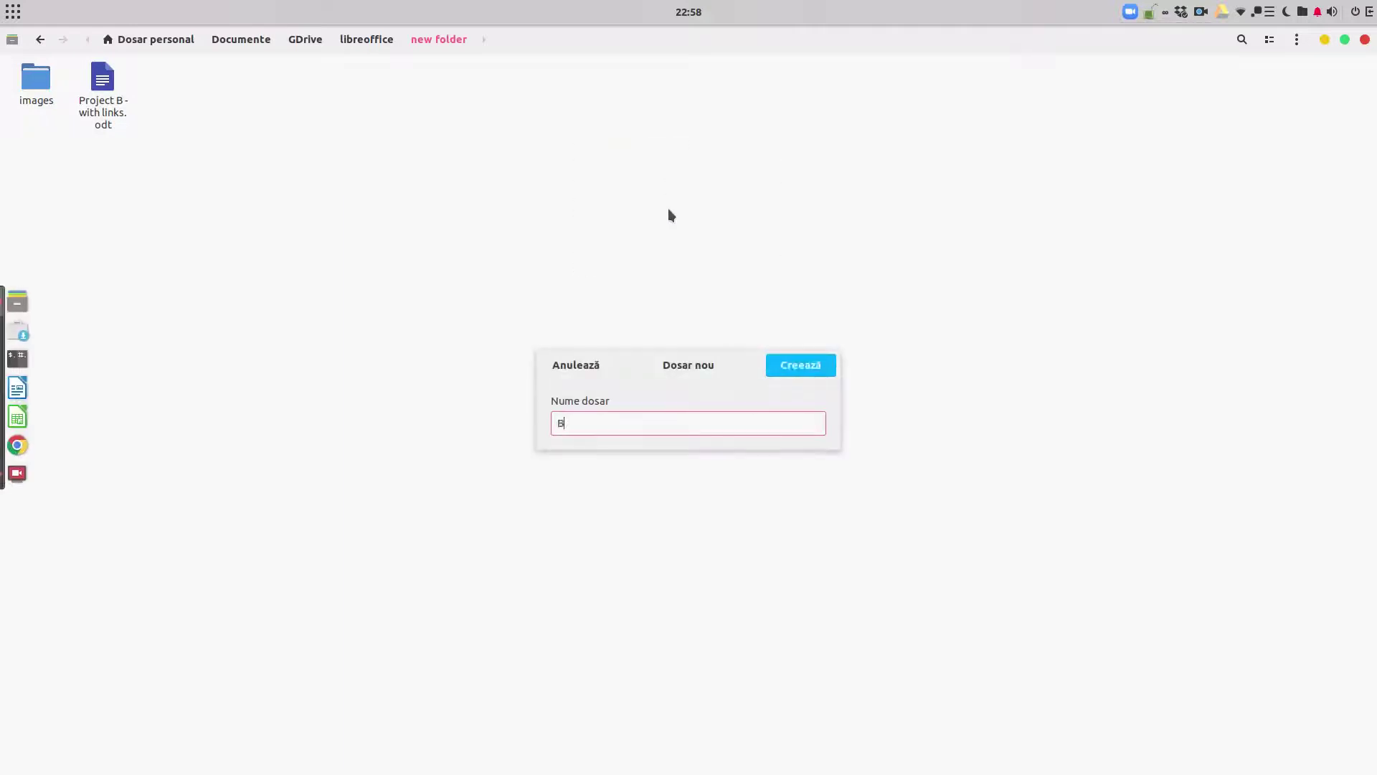
pyautogui.press('Return')
pyautogui.press('Return')
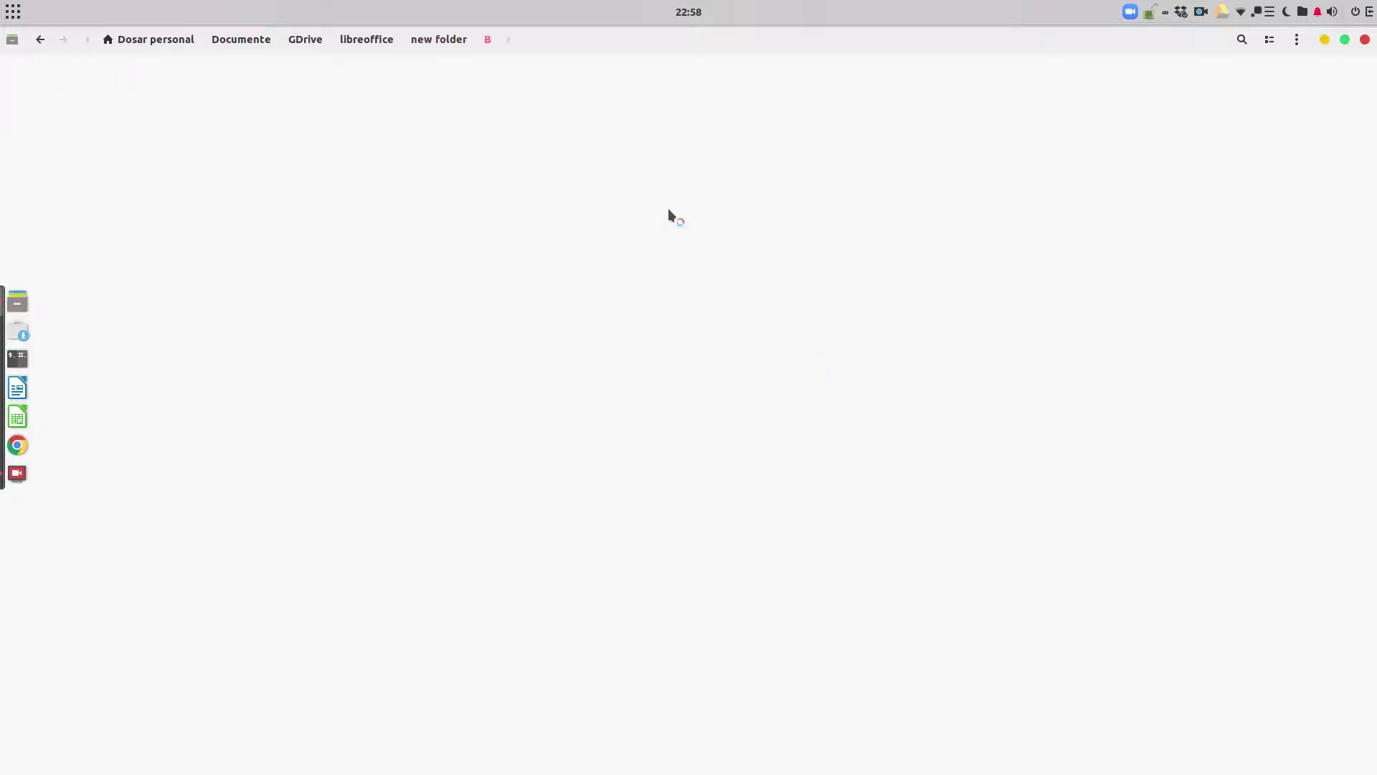
# Step: Paste the copied images folder and document into folder "B", open "Project B - with links.odt" to check its pictures, and close it
pyautogui.rightClick(290, 228)
pyautogui.click(337, 254)
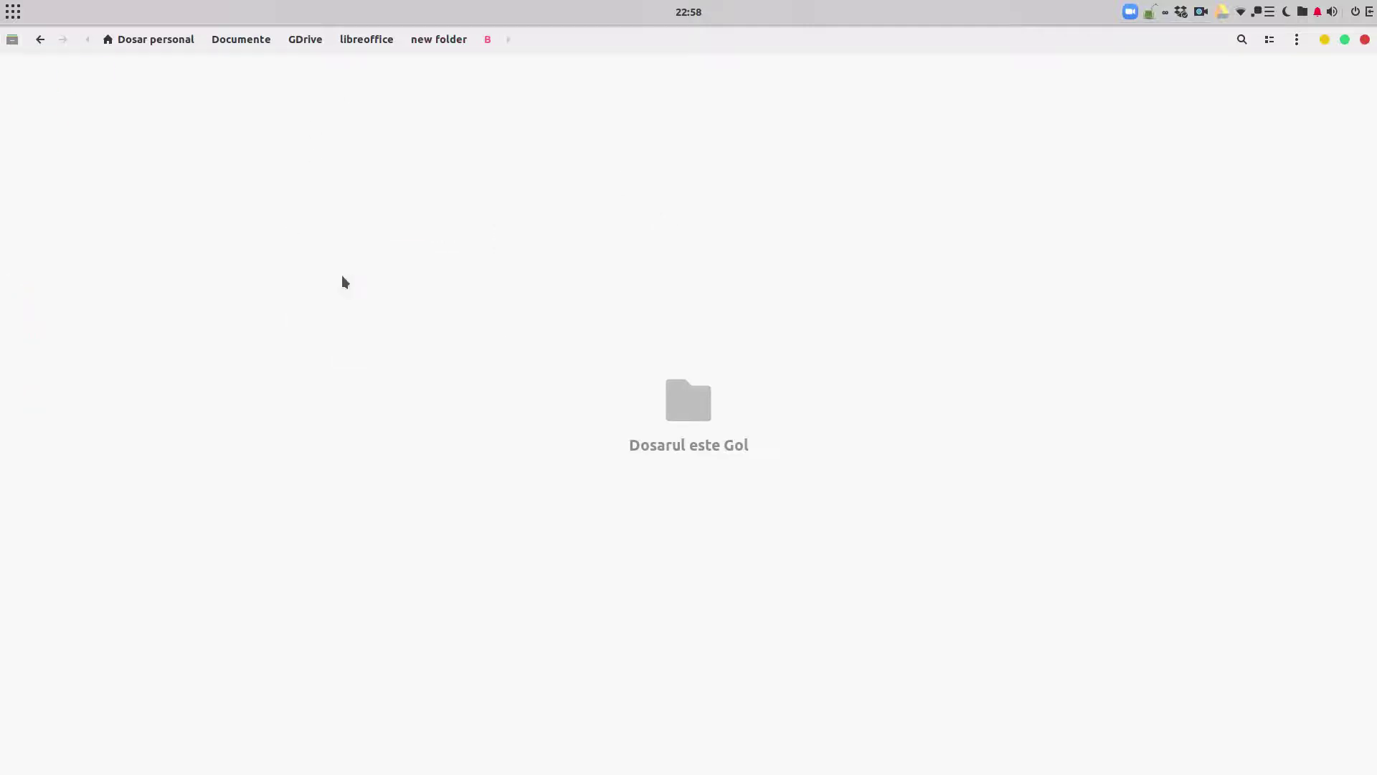
pyautogui.click(102, 81)
pyautogui.doubleClick(101, 80)
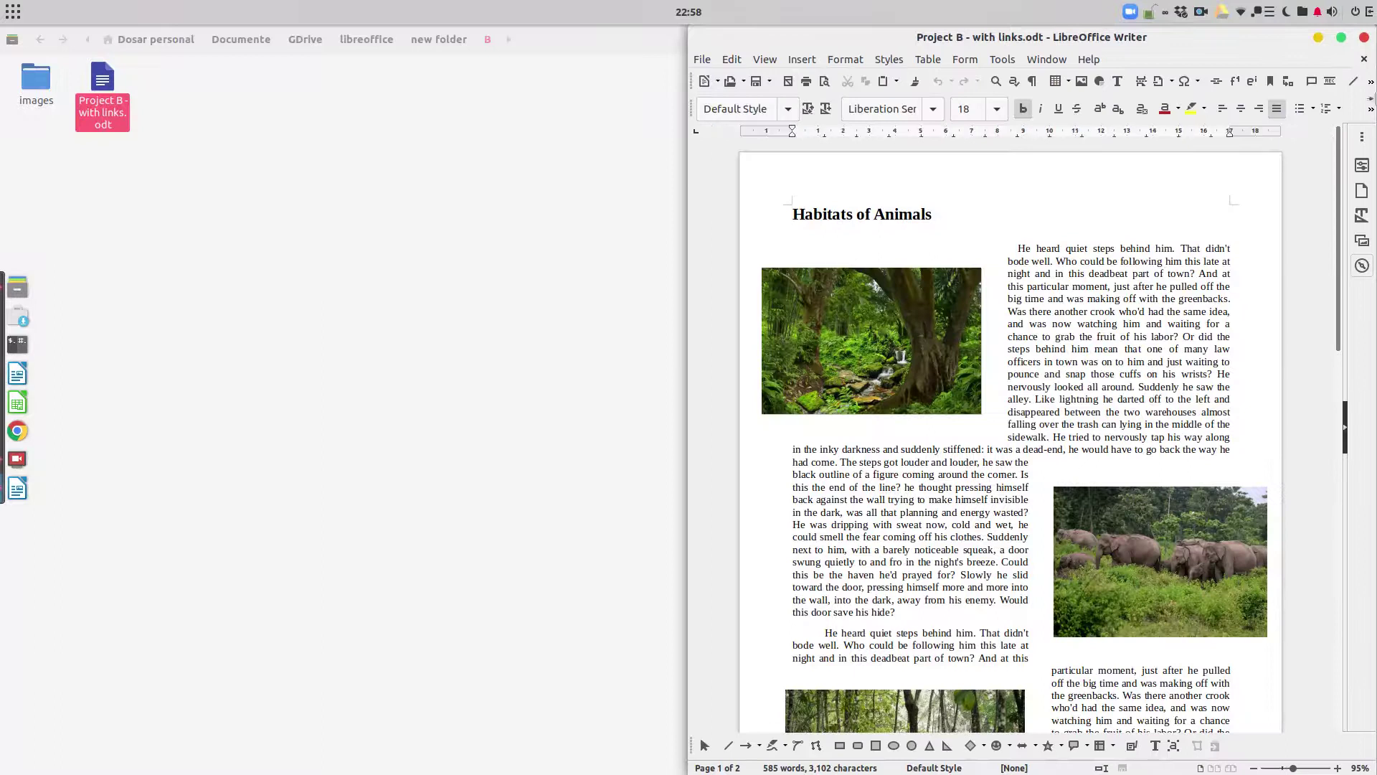
pyautogui.click(1364, 37)
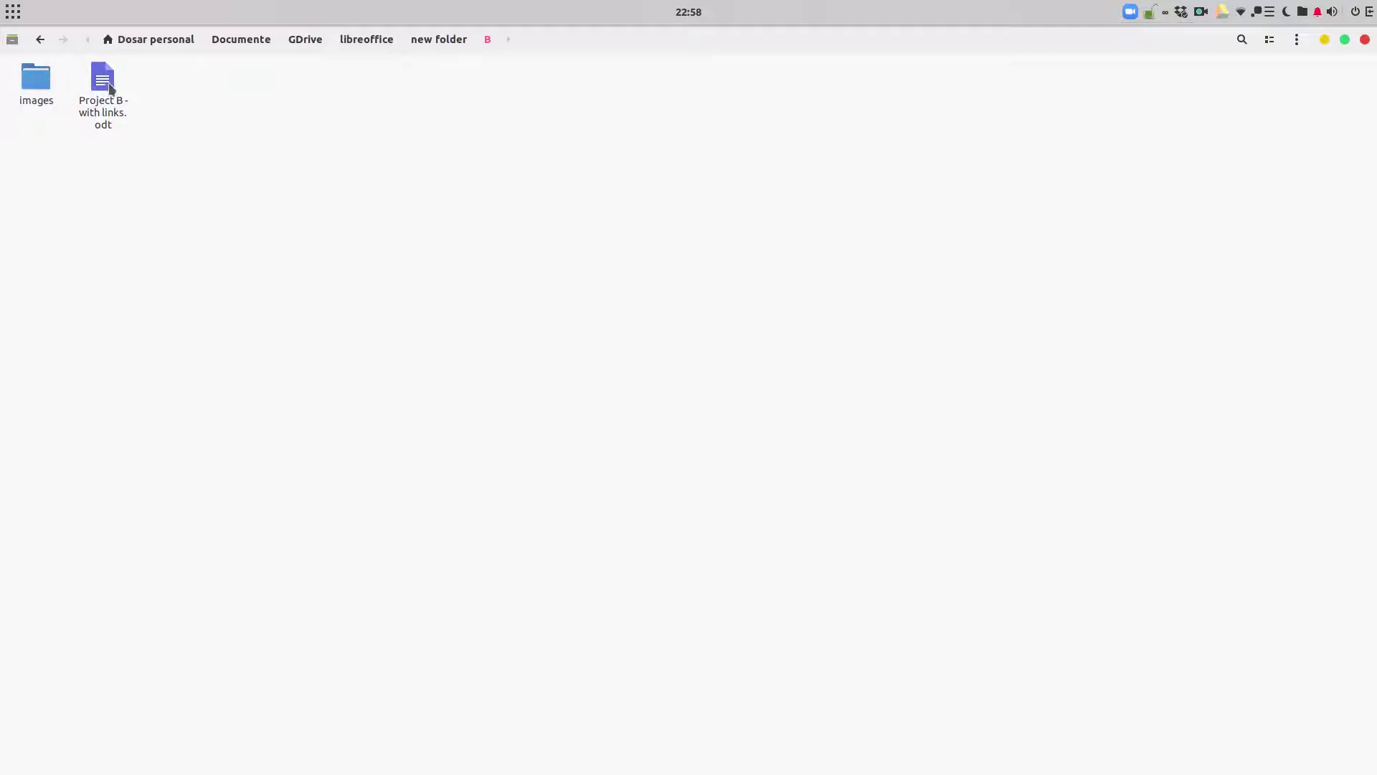
# Step: Move forest1.jpg, forest1 small.jpg, forest2.jpg and forest3.jpg out of B's images folder into folder "B" itself
pyautogui.doubleClick(50, 89)
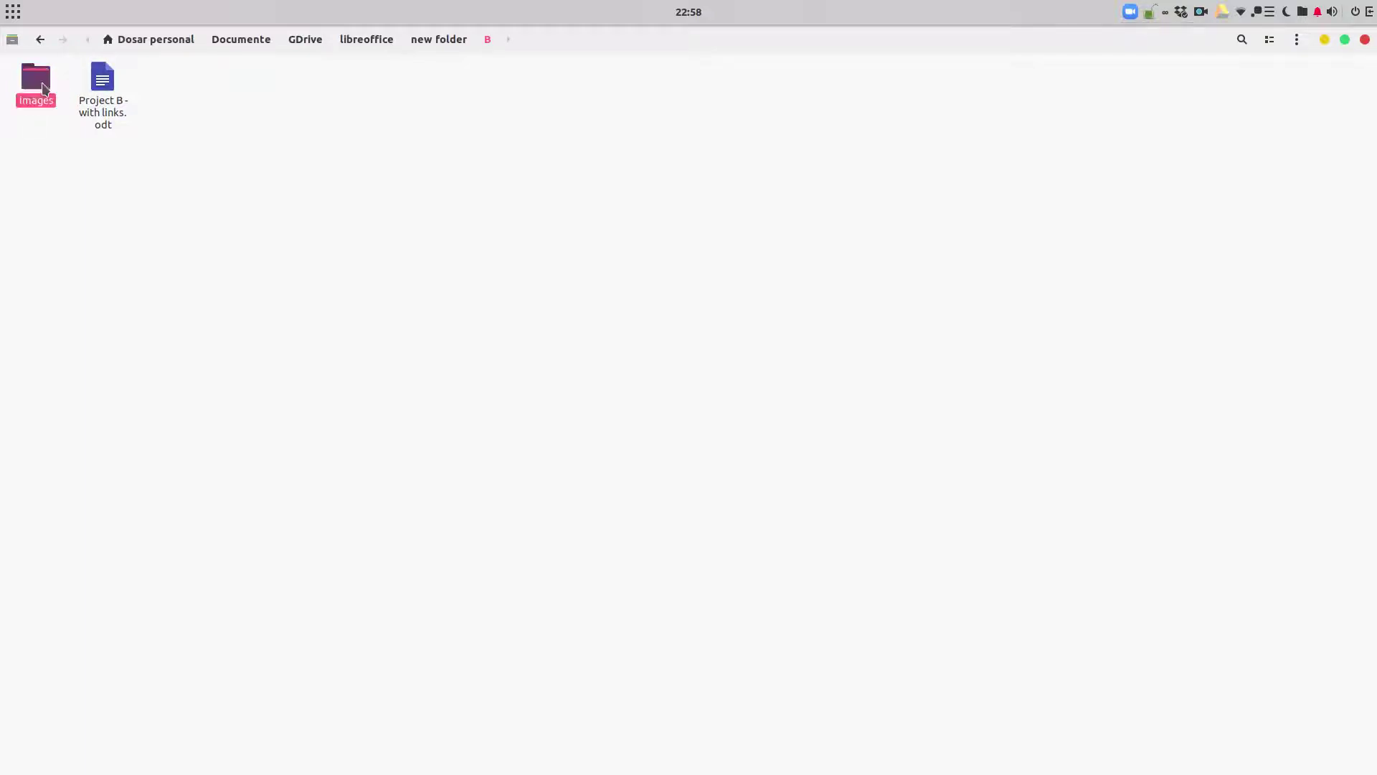
pyautogui.click(36, 79)
pyautogui.keyDown('ctrl'); pyautogui.click(103, 79); pyautogui.keyUp('ctrl')
pyautogui.keyDown('ctrl'); pyautogui.click(163, 89); pyautogui.keyUp('ctrl')
pyautogui.keyDown('ctrl'); pyautogui.click(236, 78); pyautogui.keyUp('ctrl')
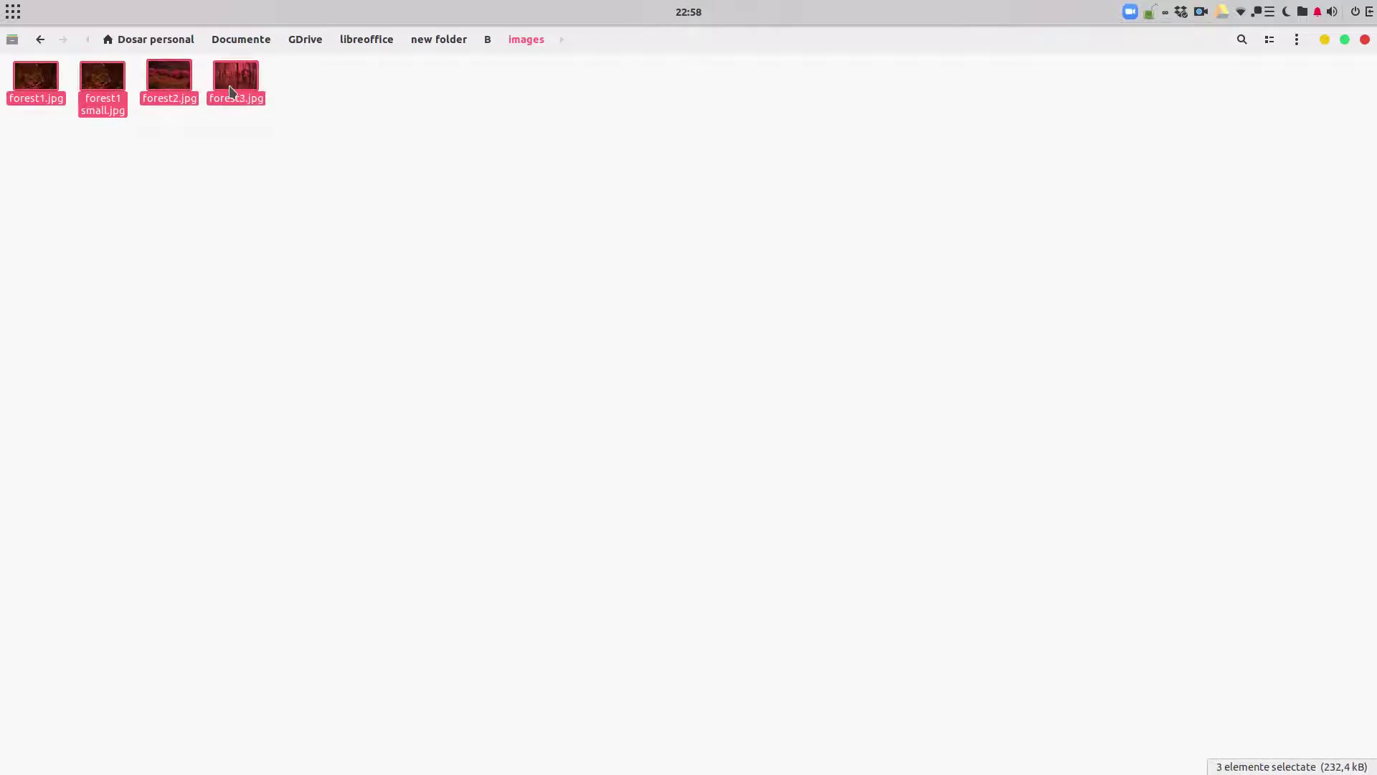
pyautogui.moveTo(463, 41); pyautogui.dragTo(487, 41)
pyautogui.click(487, 40)
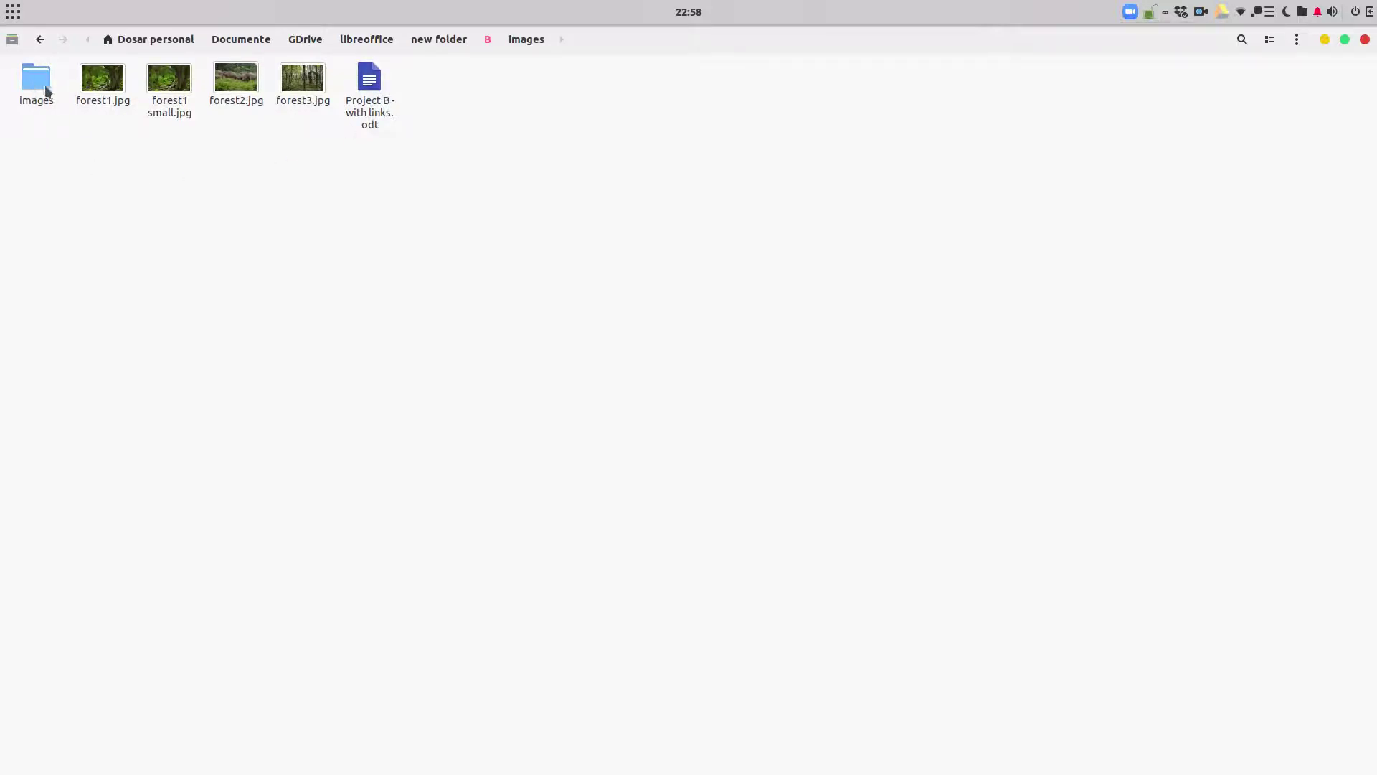
# Step: Open "Project B - with links.odt" in folder "B" to check how its linked images load, and close it
pyautogui.doubleClick(369, 80)
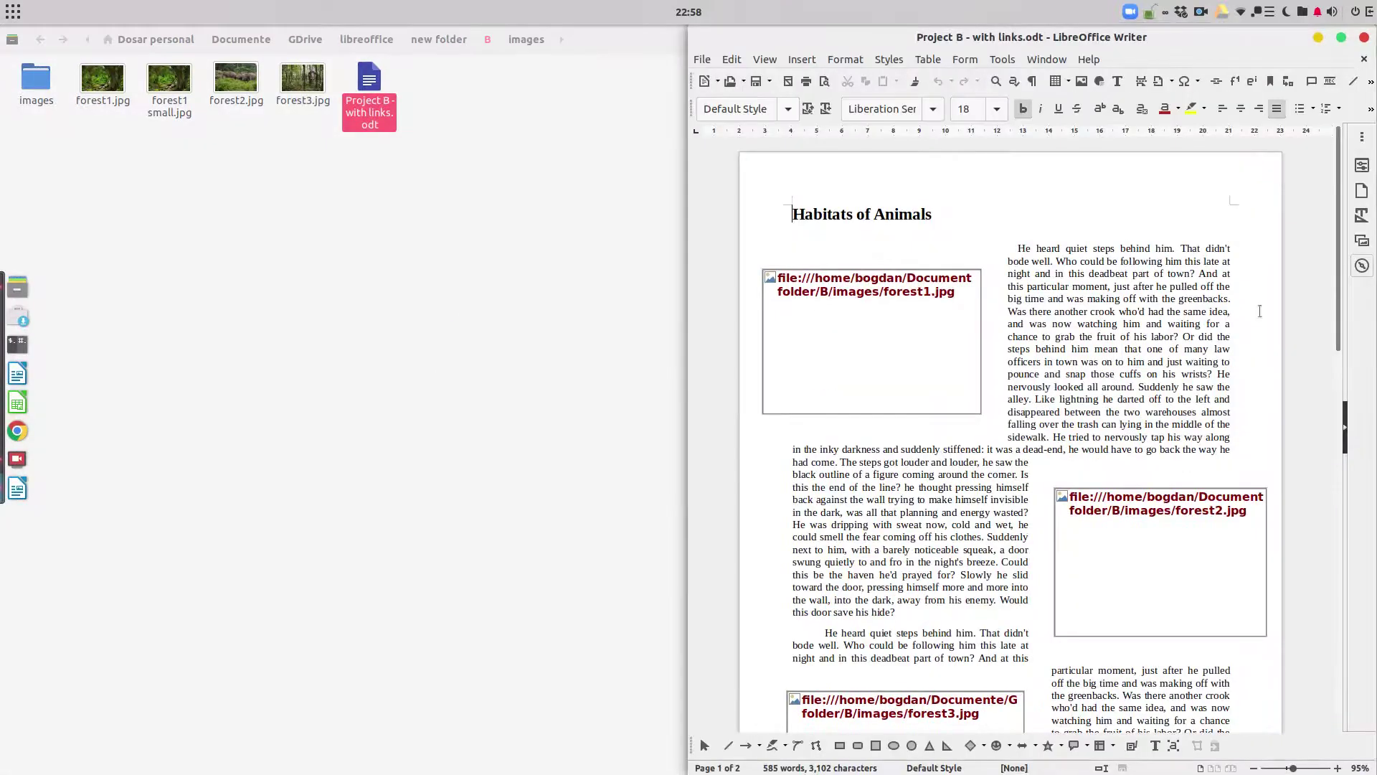
pyautogui.click(1133, 248)
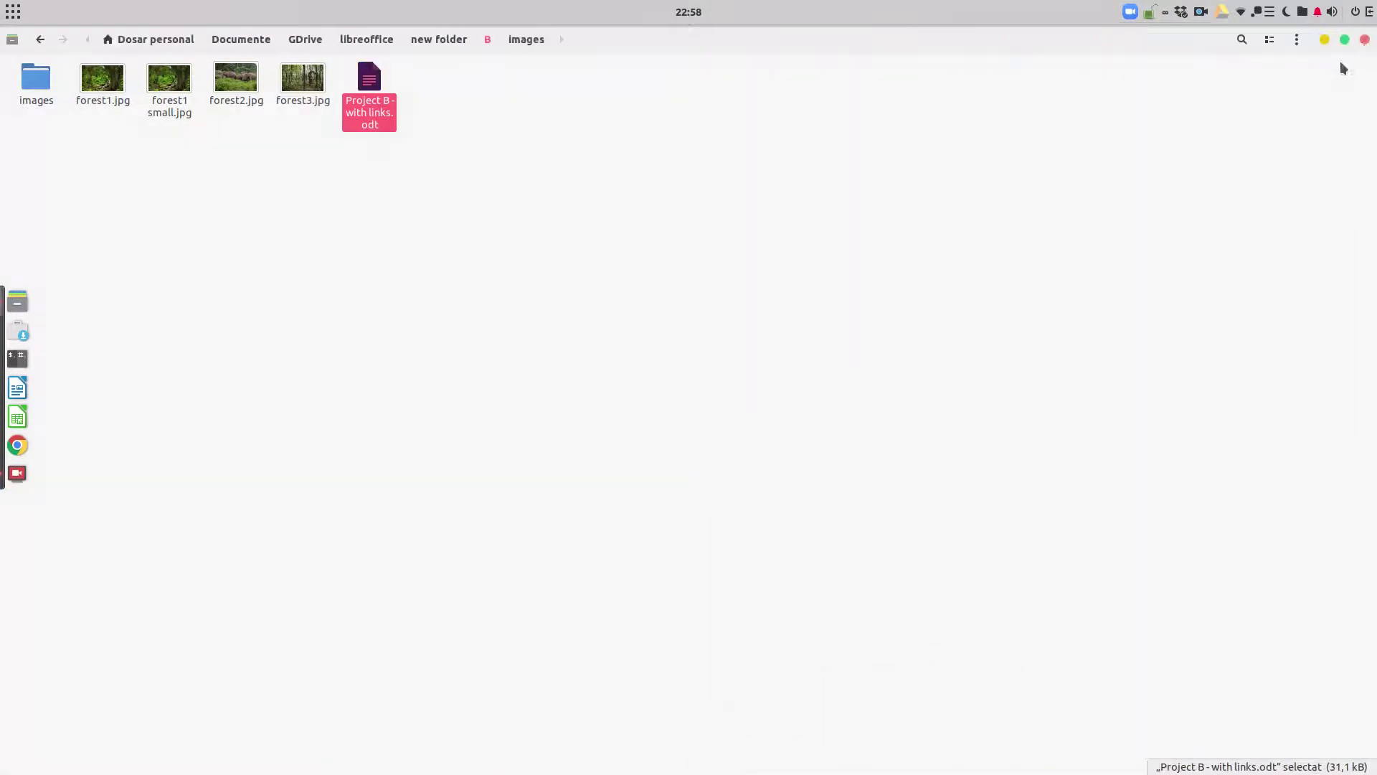
pyautogui.click(1364, 37)
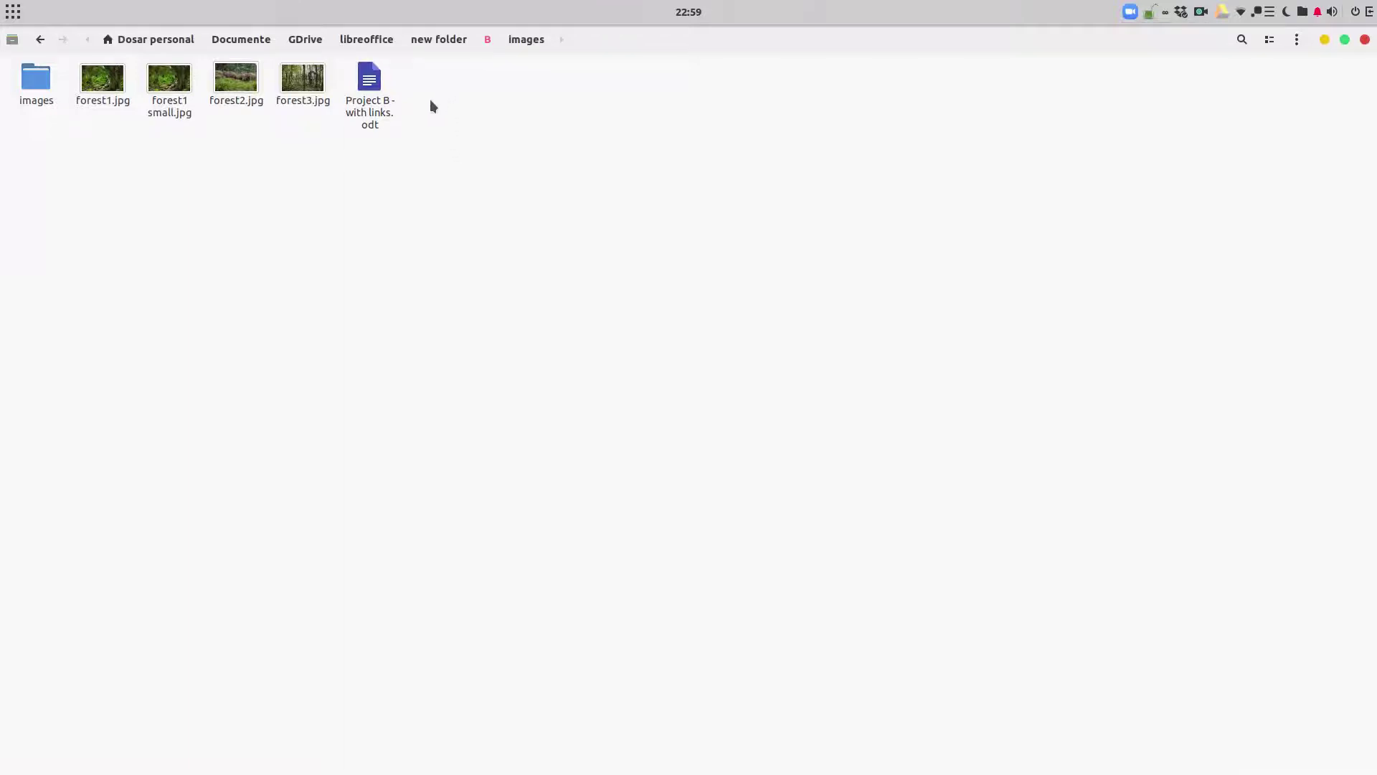
# Step: Check the file properties of "Project B - with links.odt" in folder "B" and close the dialog
pyautogui.rightClick(368, 90)
pyautogui.click(456, 293)
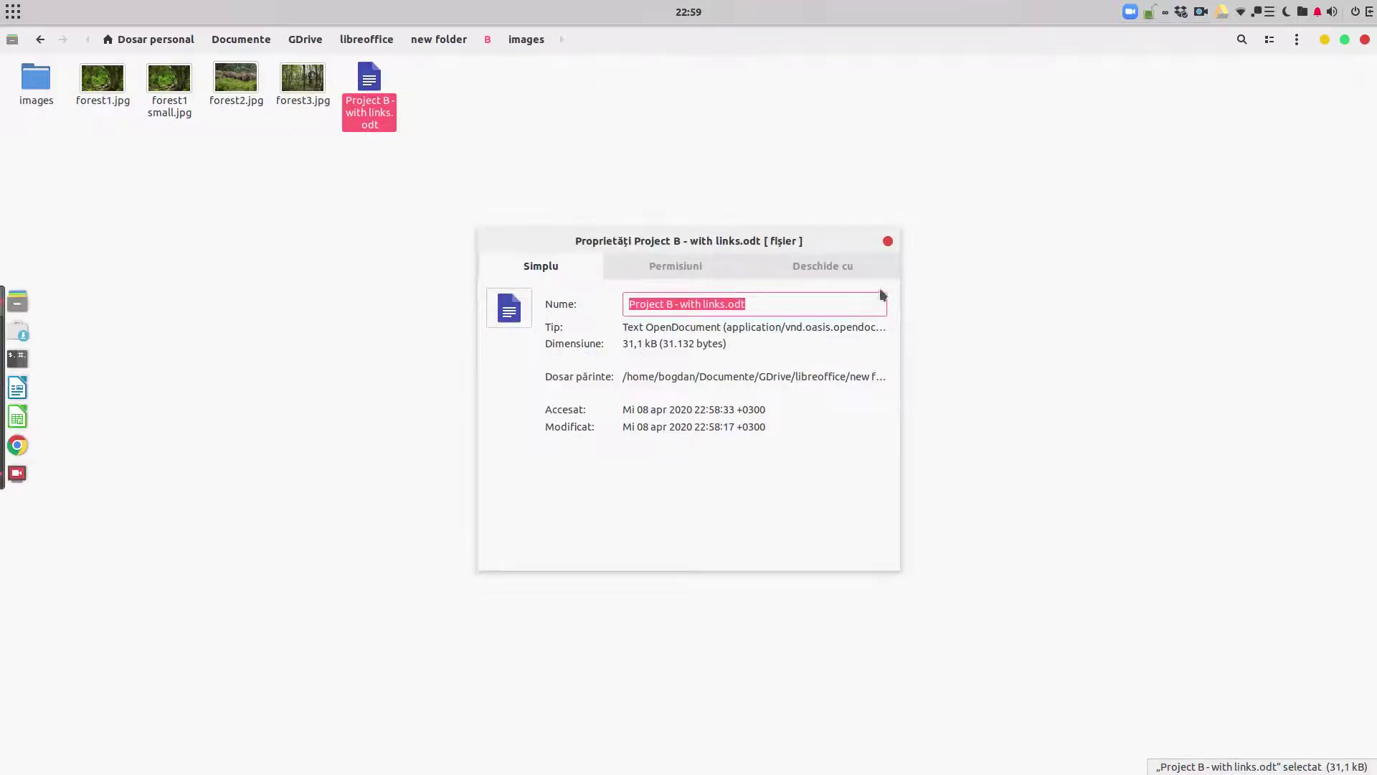
pyautogui.click(887, 242)
pyautogui.click(510, 169)
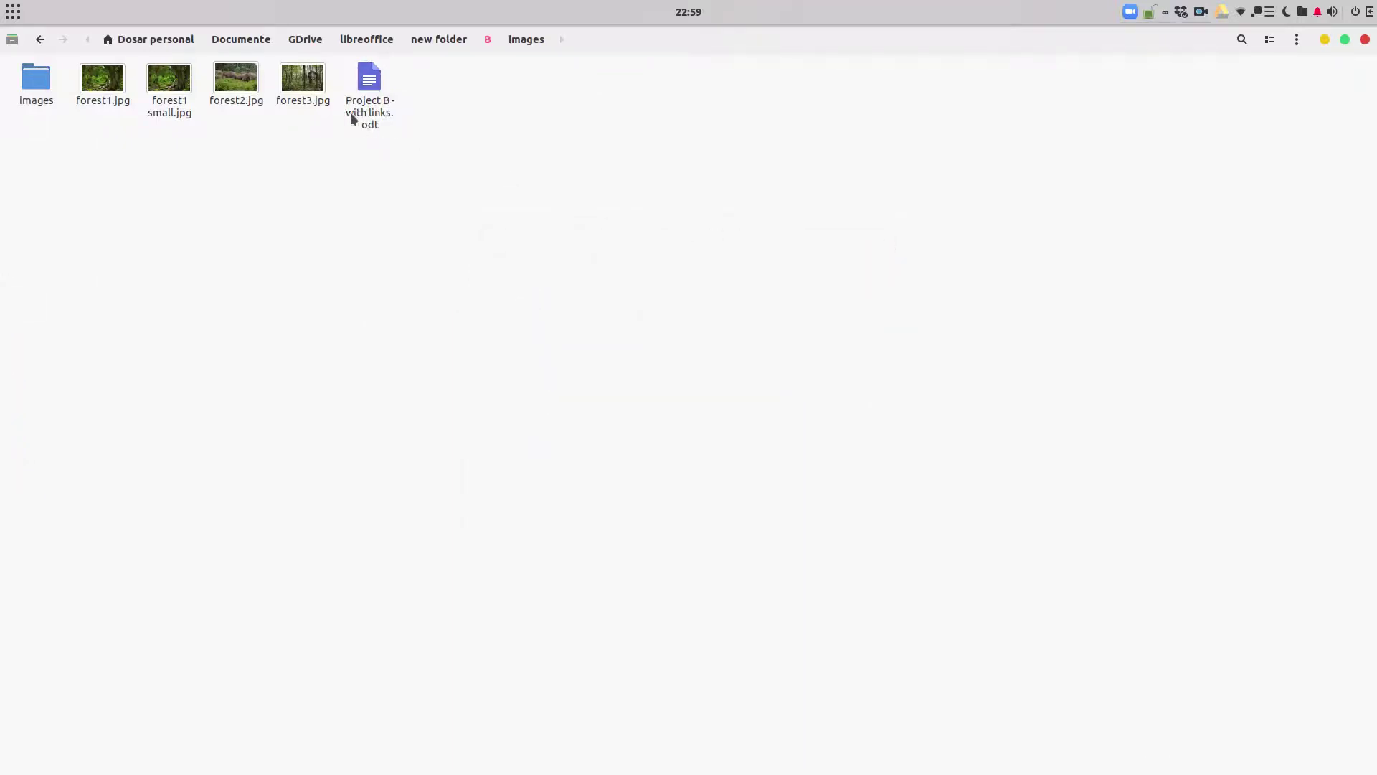
pyautogui.rightClick(310, 83)
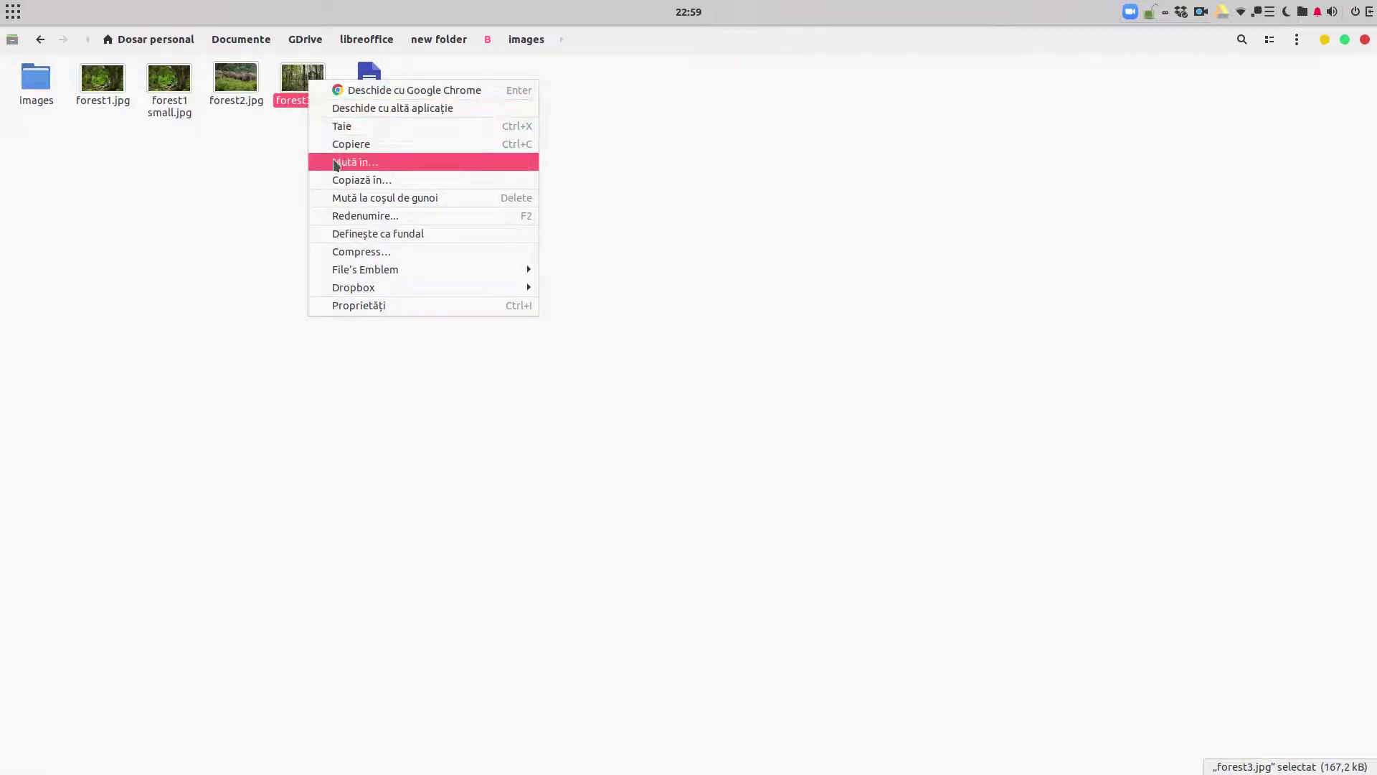
# Step: Recheck the linked images in B's document, close it, and open "Project B - with links.odt" from "new folder" for comparison
pyautogui.doubleClick(369, 82)
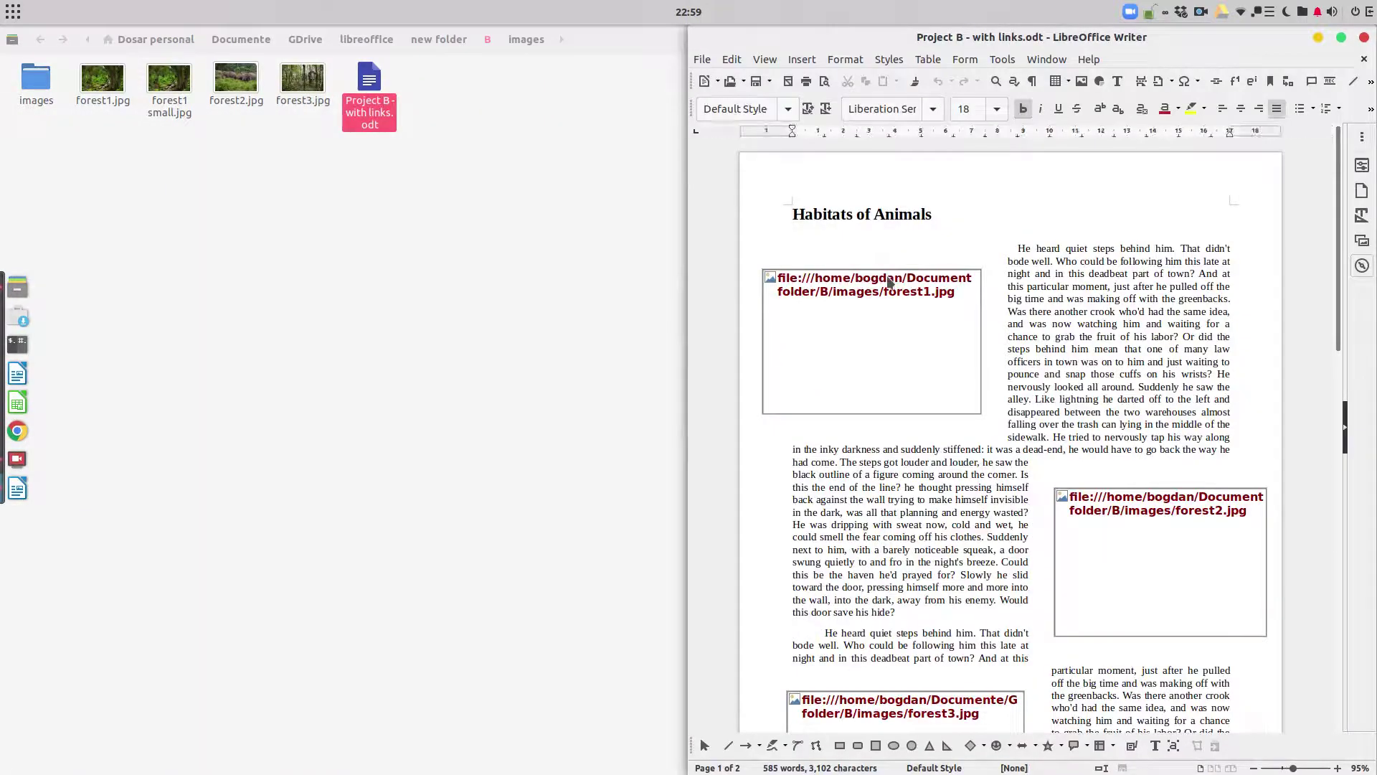
pyautogui.click(1364, 38)
pyautogui.click(452, 41)
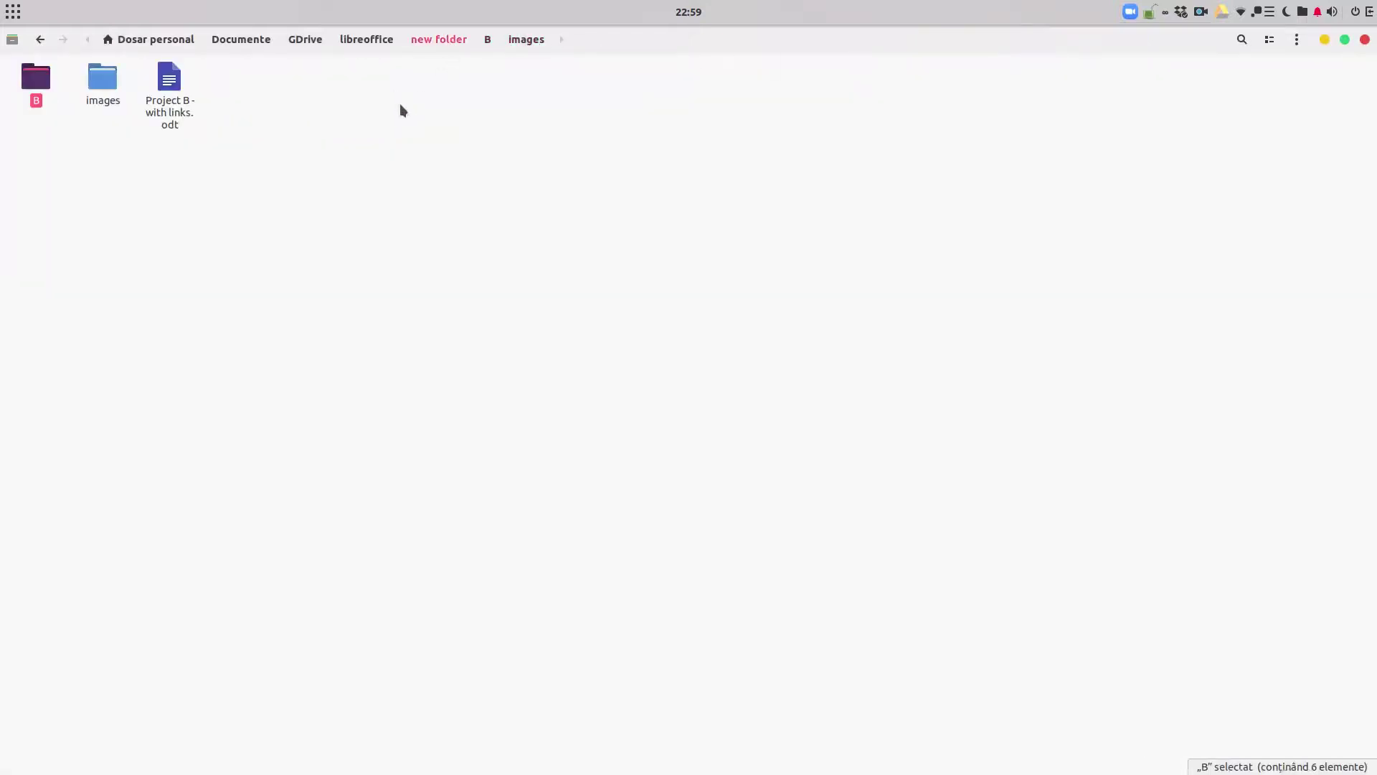
pyautogui.doubleClick(167, 83)
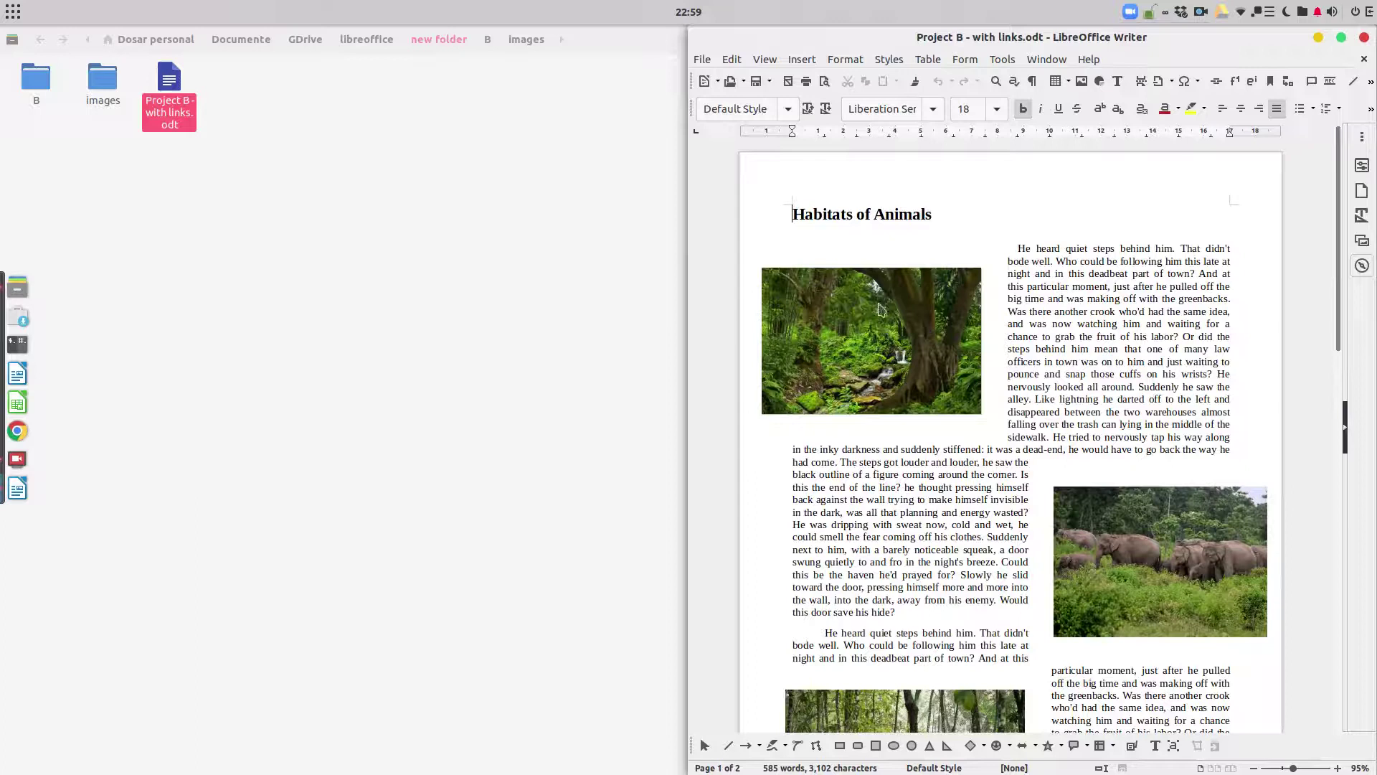
# Step: Open forest1.jpg from the images folder inside "new folder" in the image editor
pyautogui.doubleClick(102, 77)
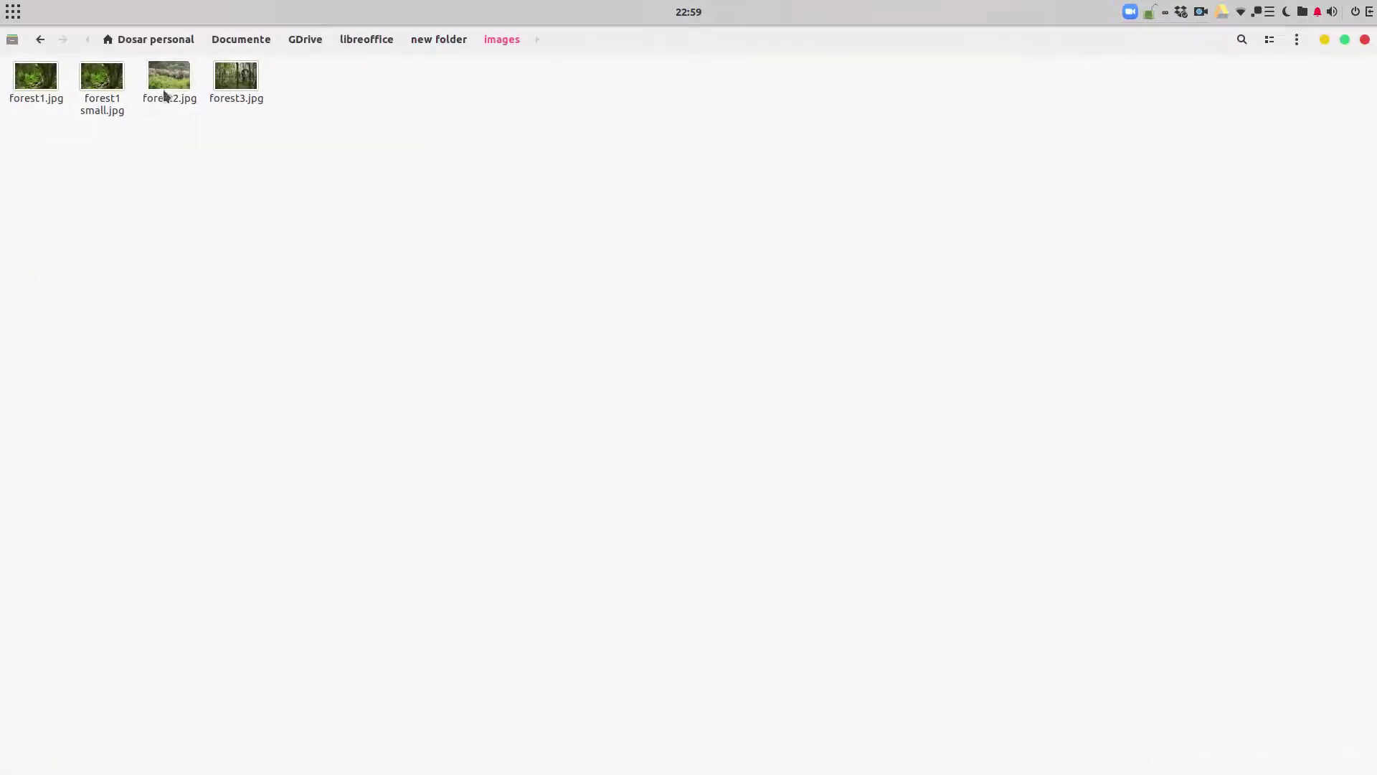
pyautogui.rightClick(38, 86)
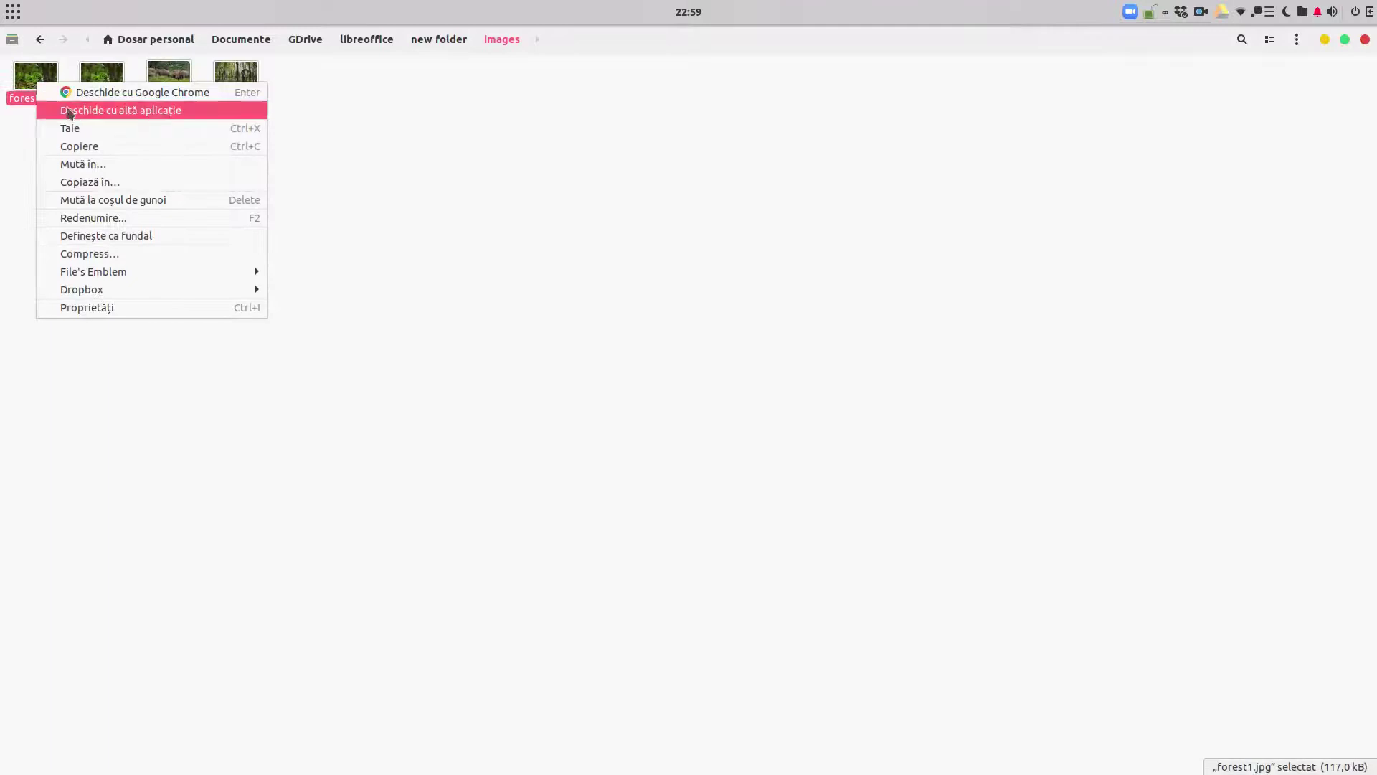
pyautogui.click(106, 111)
pyautogui.click(634, 331)
pyautogui.click(796, 253)
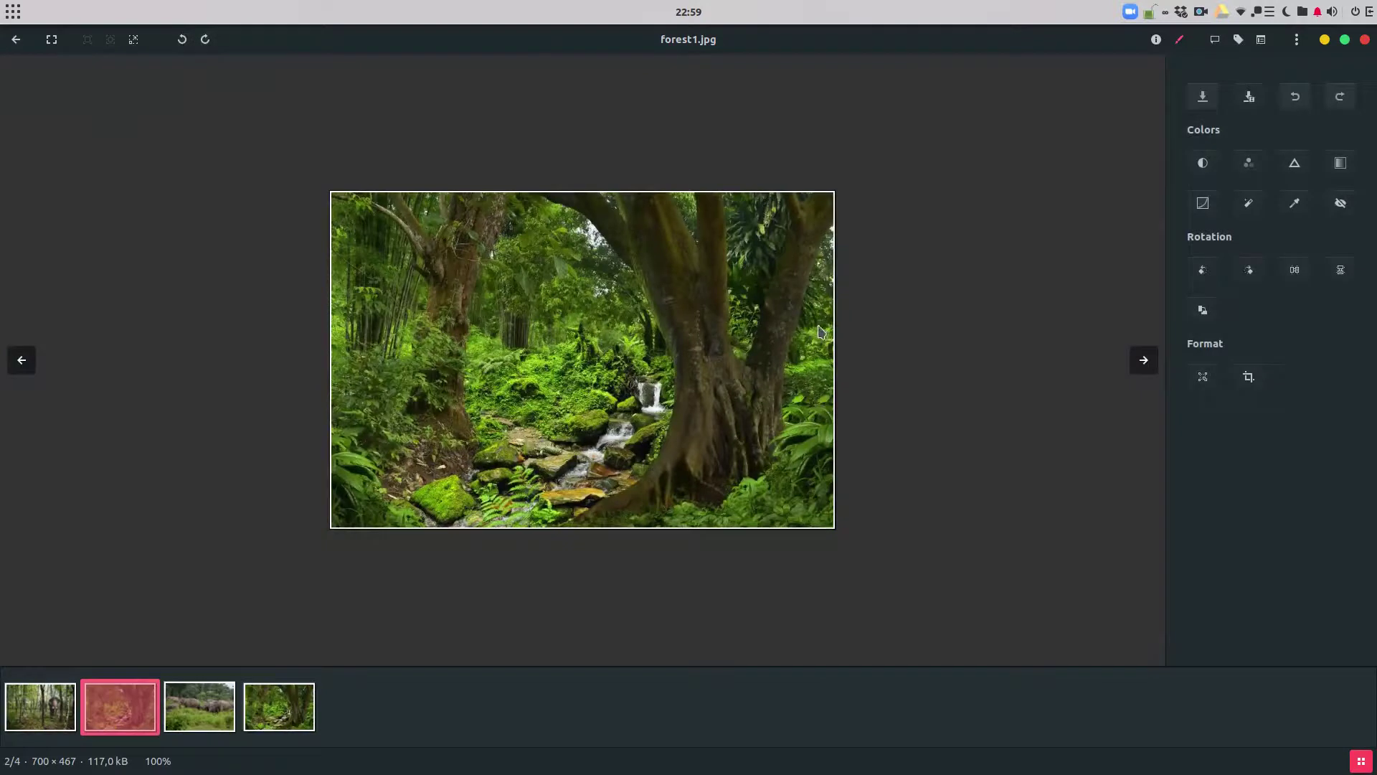
# Step: Darken forest1.jpg by lowering the Value curve with Color Curves, save the change and close the image editor
pyautogui.click(1210, 208)
pyautogui.moveTo(1233, 245); pyautogui.dragTo(1260, 279)
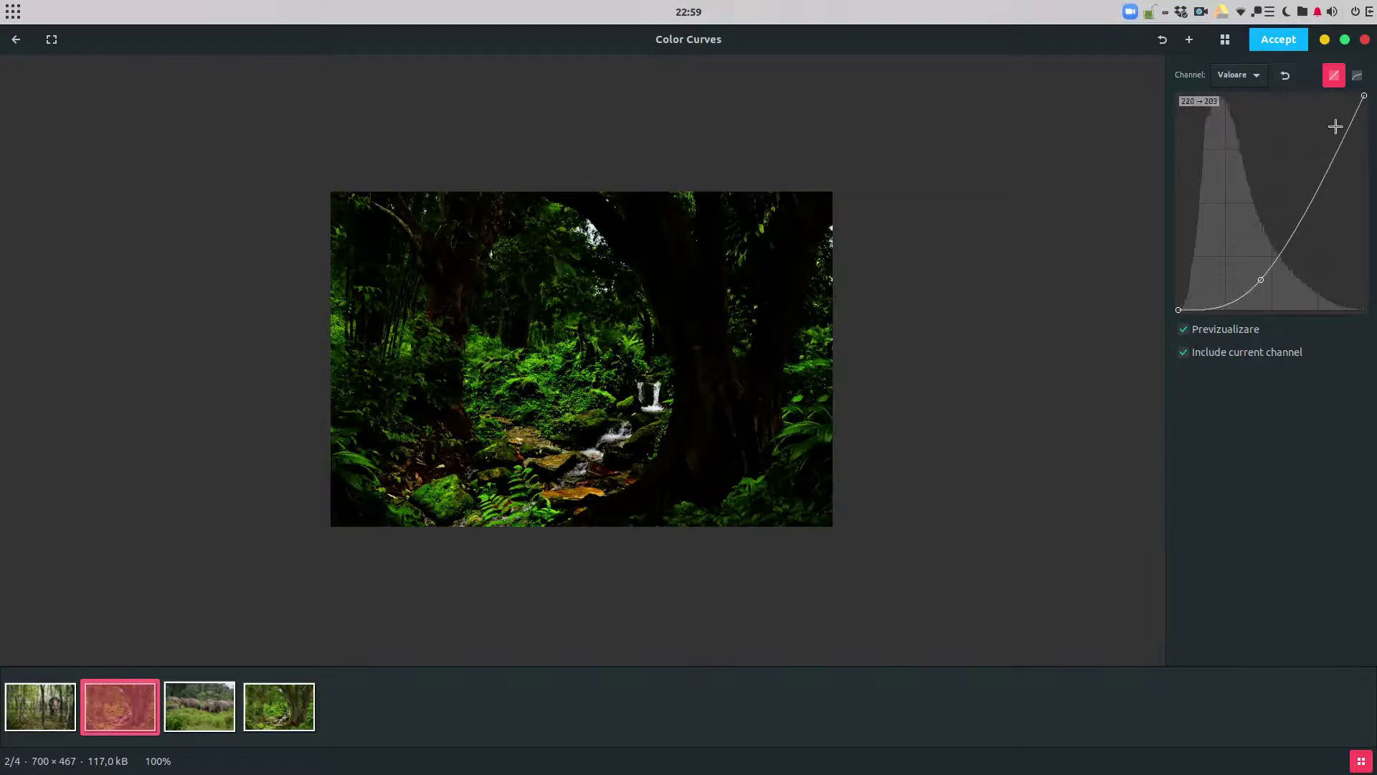
pyautogui.click(1294, 43)
pyautogui.click(1364, 39)
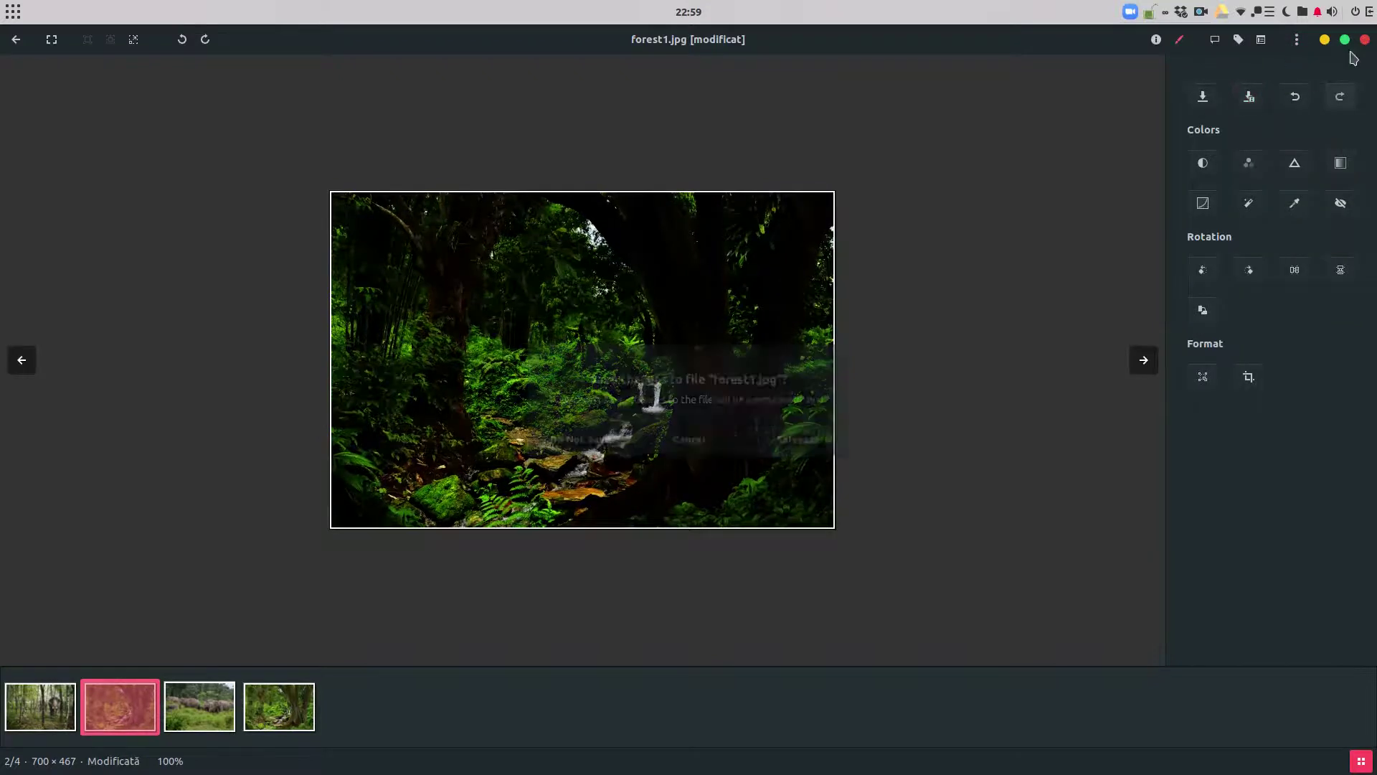
pyautogui.click(771, 436)
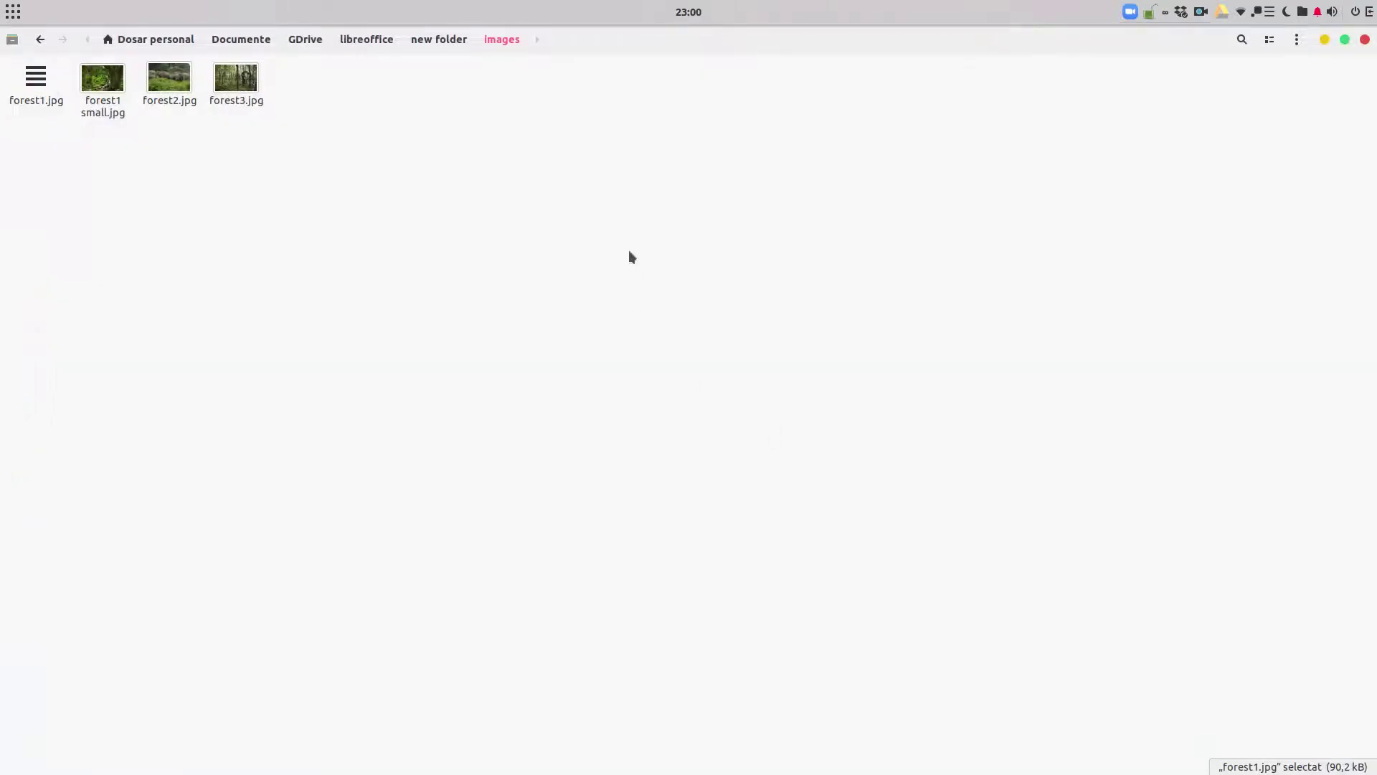
# Step: Close and reopen "Project B - with links.odt" in "new folder" to reload its linked pictures
pyautogui.hotkey('alt', 'Tab')
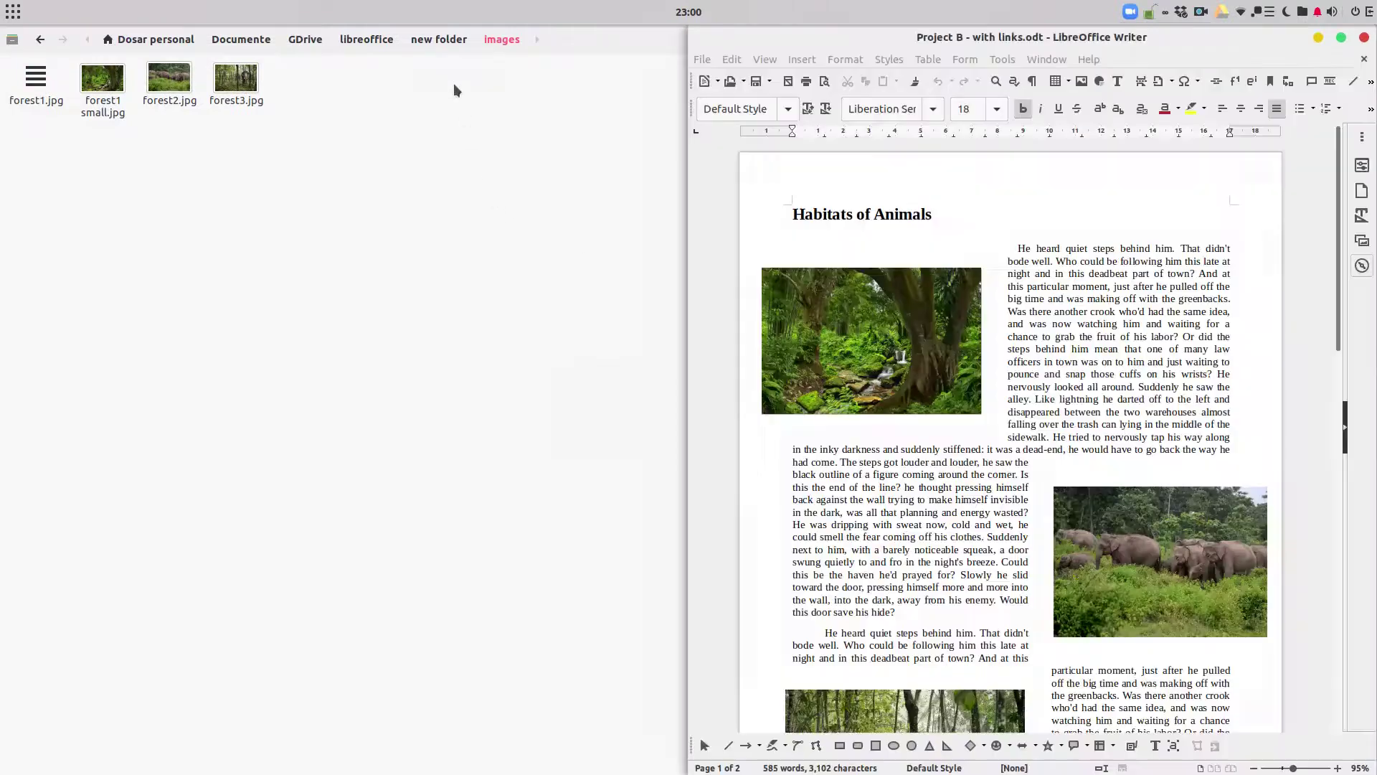
pyautogui.click(1365, 39)
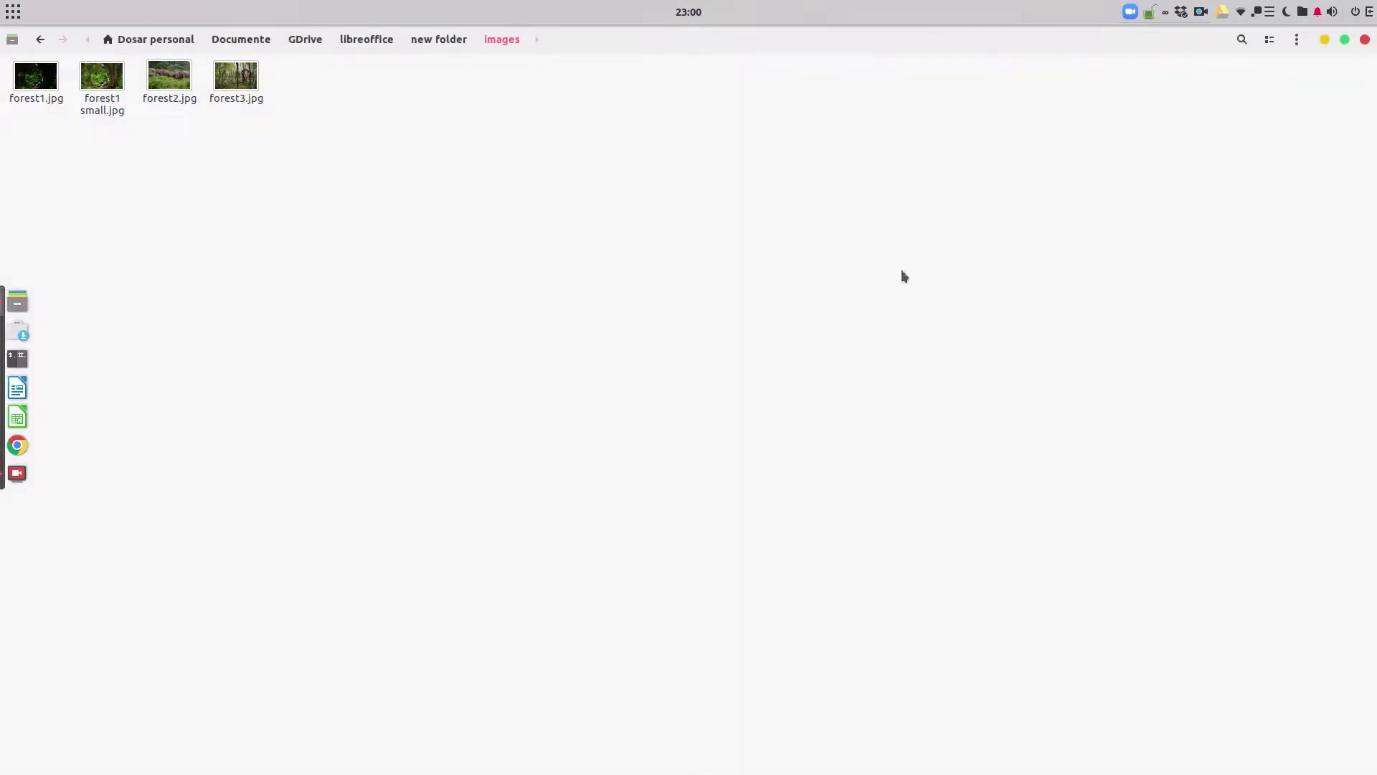
pyautogui.click(450, 43)
pyautogui.doubleClick(170, 107)
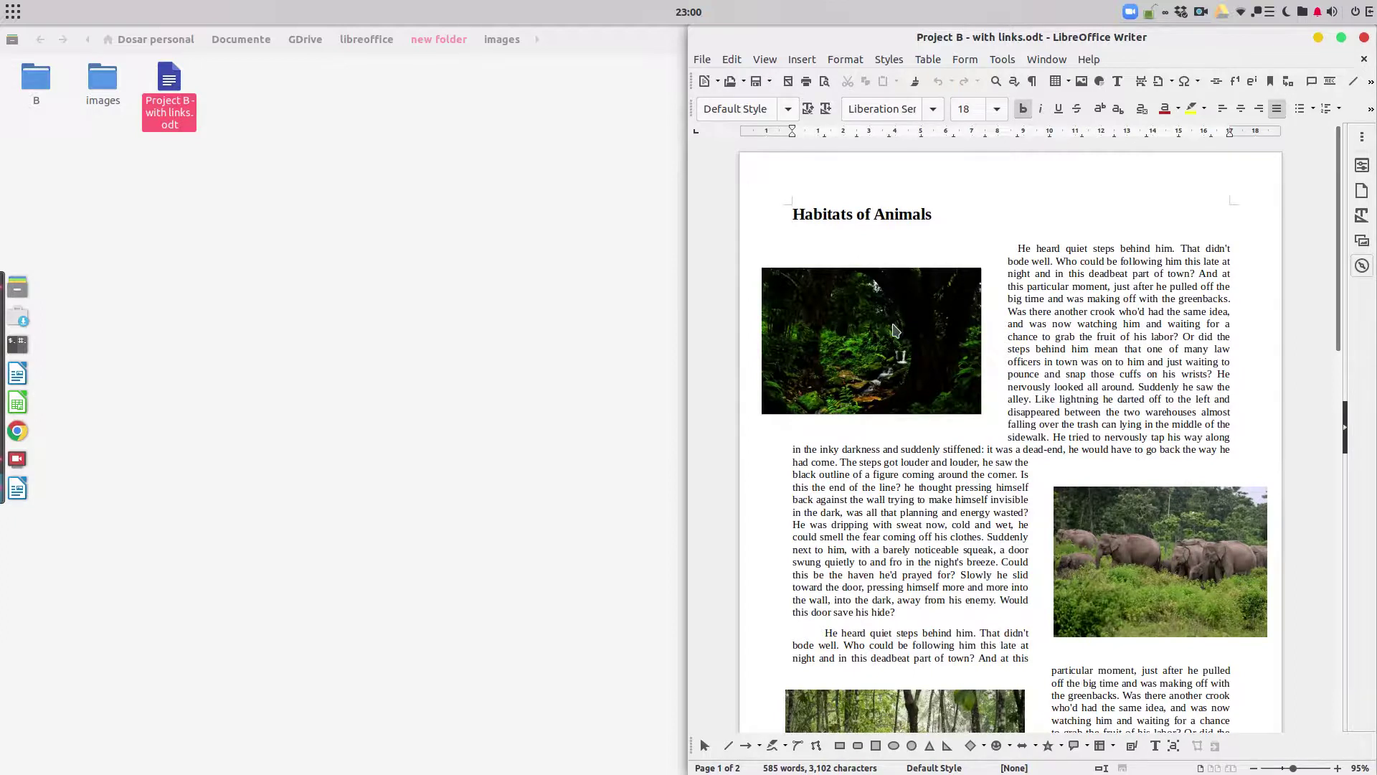
# Step: Compare the edited forest1.jpg in the images folder with the first picture in the open document
pyautogui.doubleClick(103, 79)
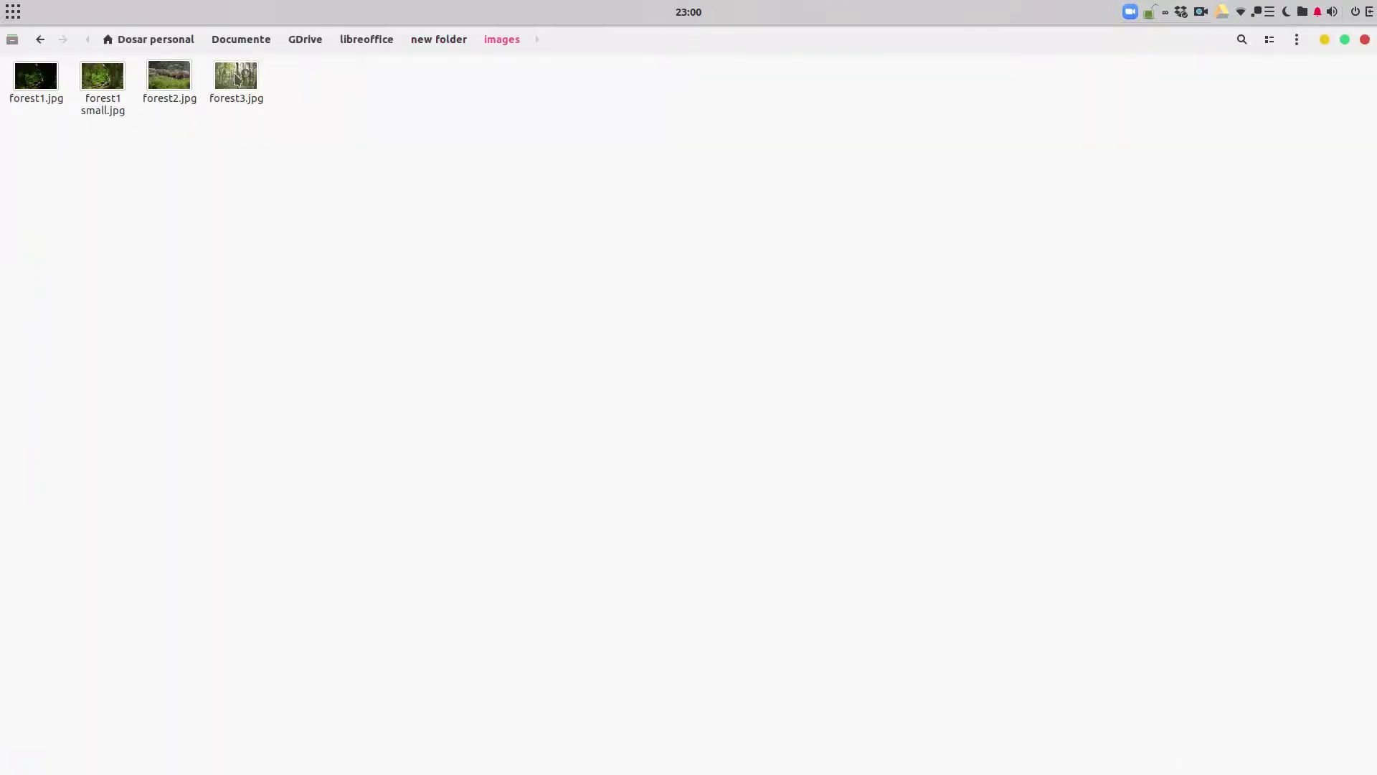
pyautogui.click(46, 81)
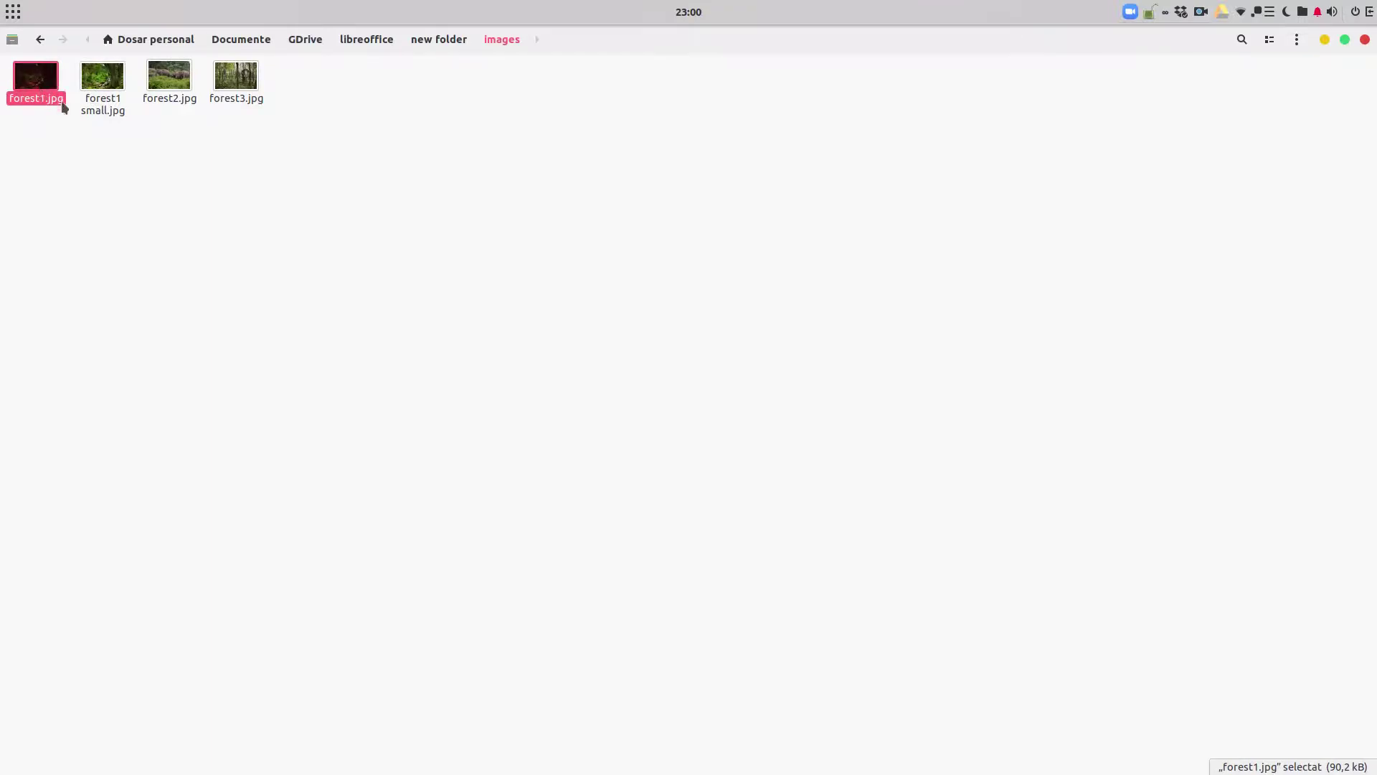
pyautogui.click(448, 43)
pyautogui.hotkey('alt', 'Tab')
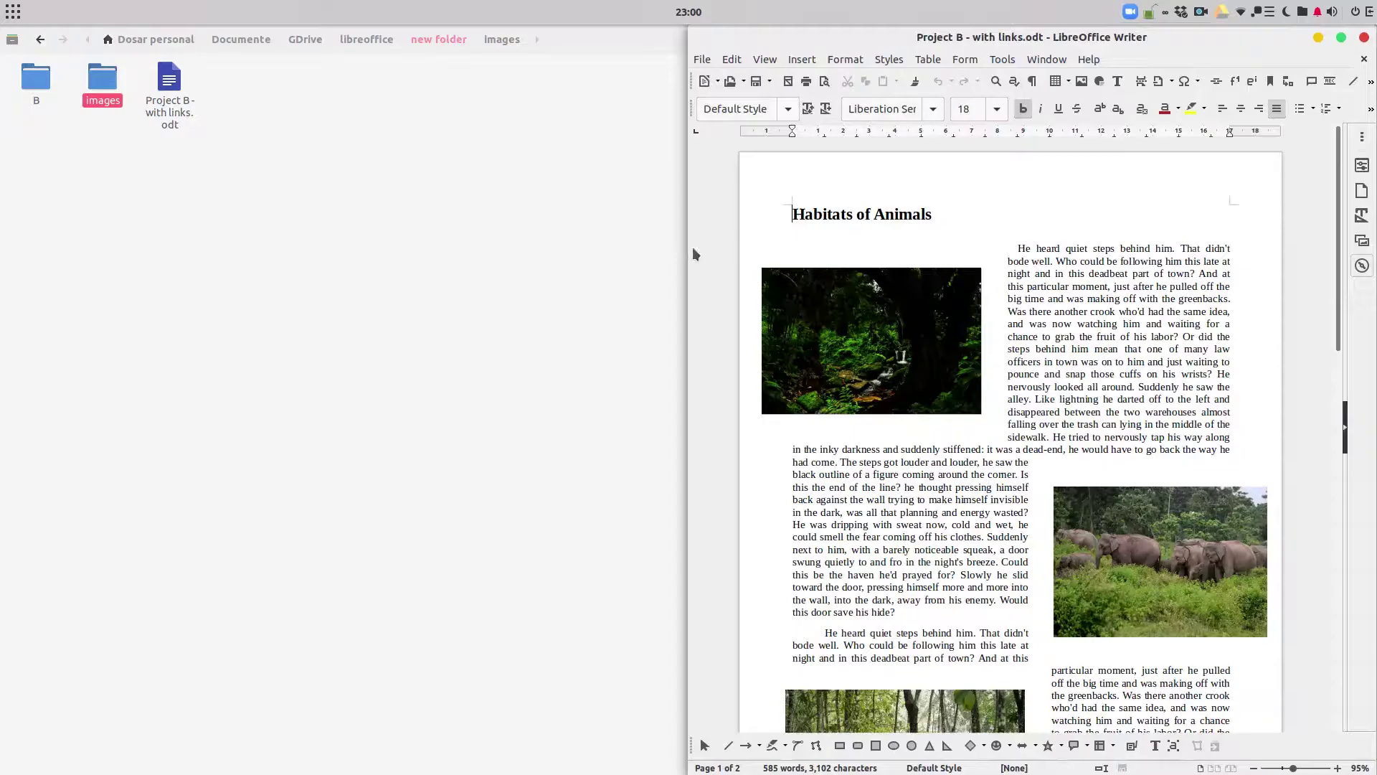
pyautogui.click(853, 328)
pyautogui.press('Escape')
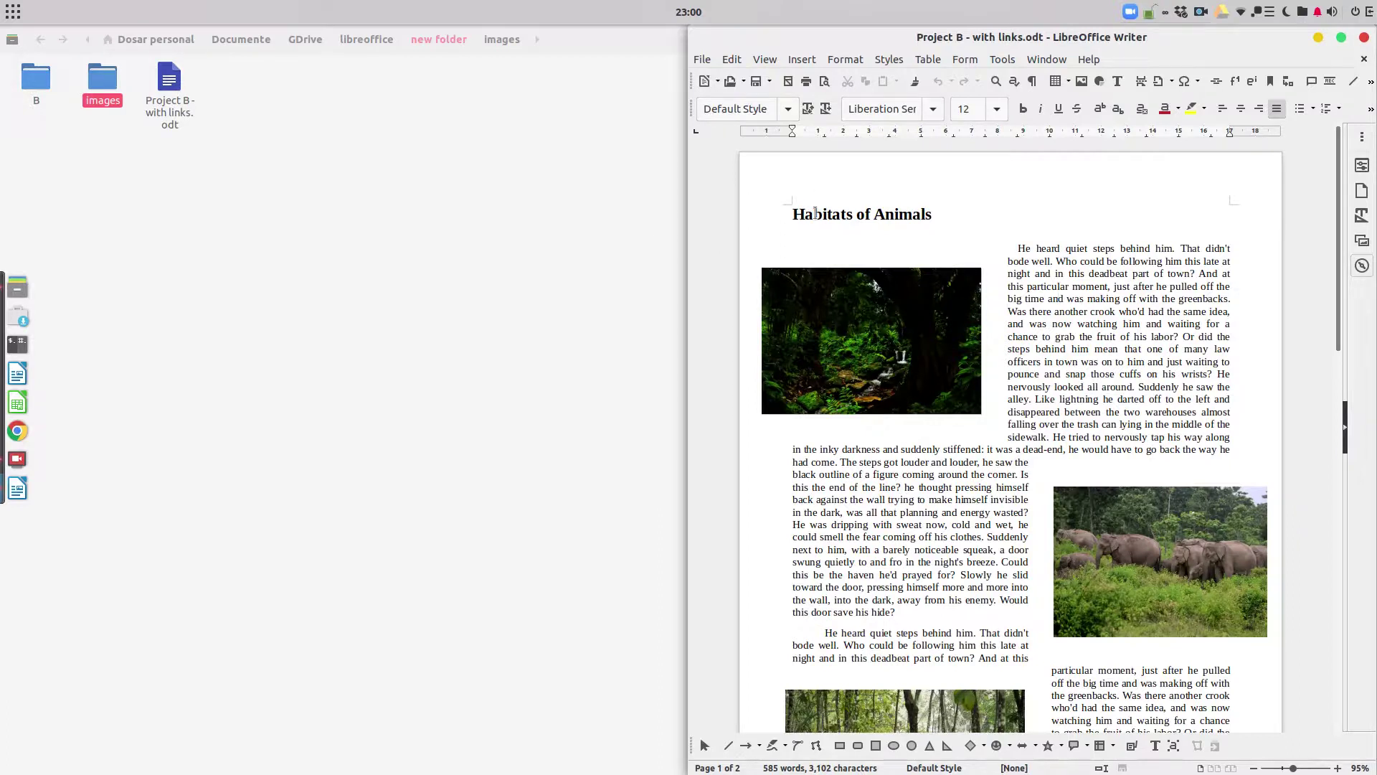
# Step: Check the file size of "Project B - with links.odt" in "new folder" through its properties
pyautogui.click(172, 113)
pyautogui.rightClick(177, 112)
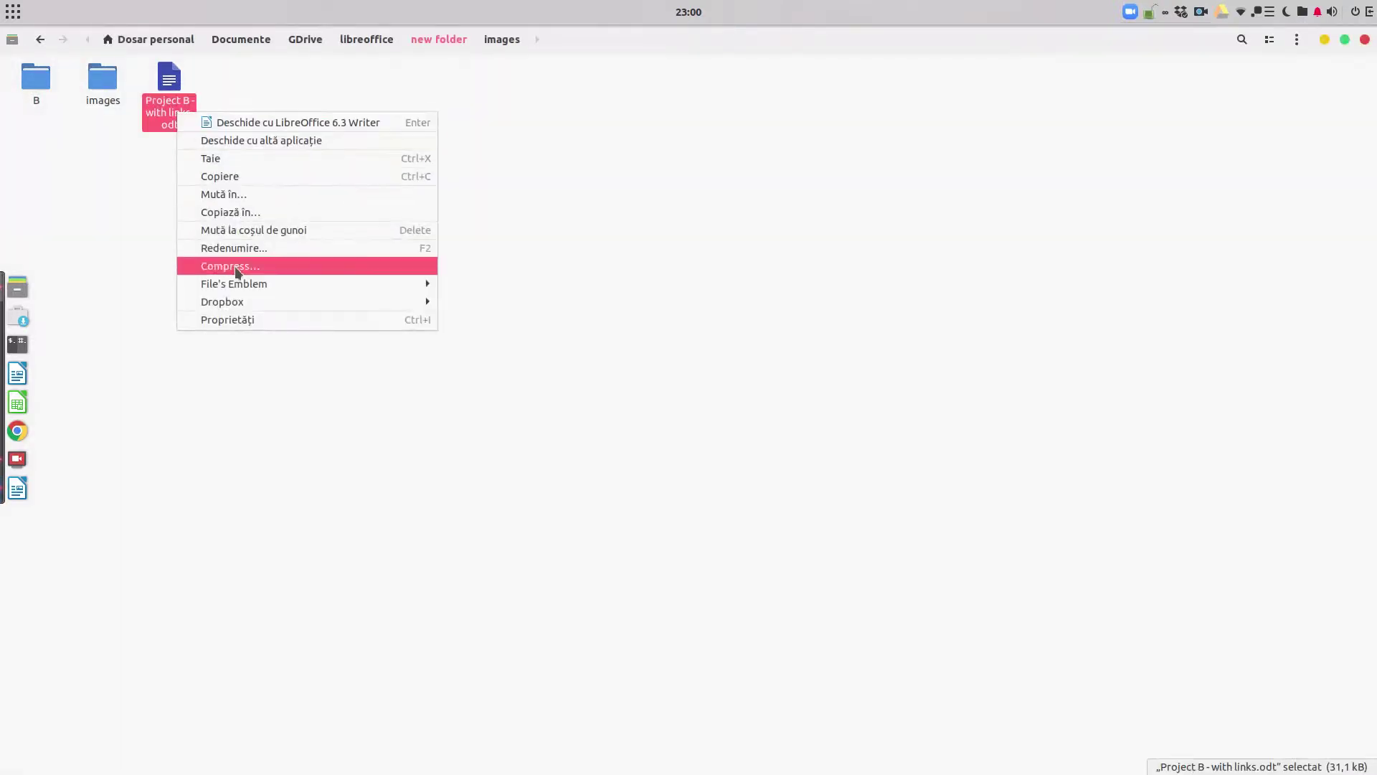
pyautogui.click(227, 320)
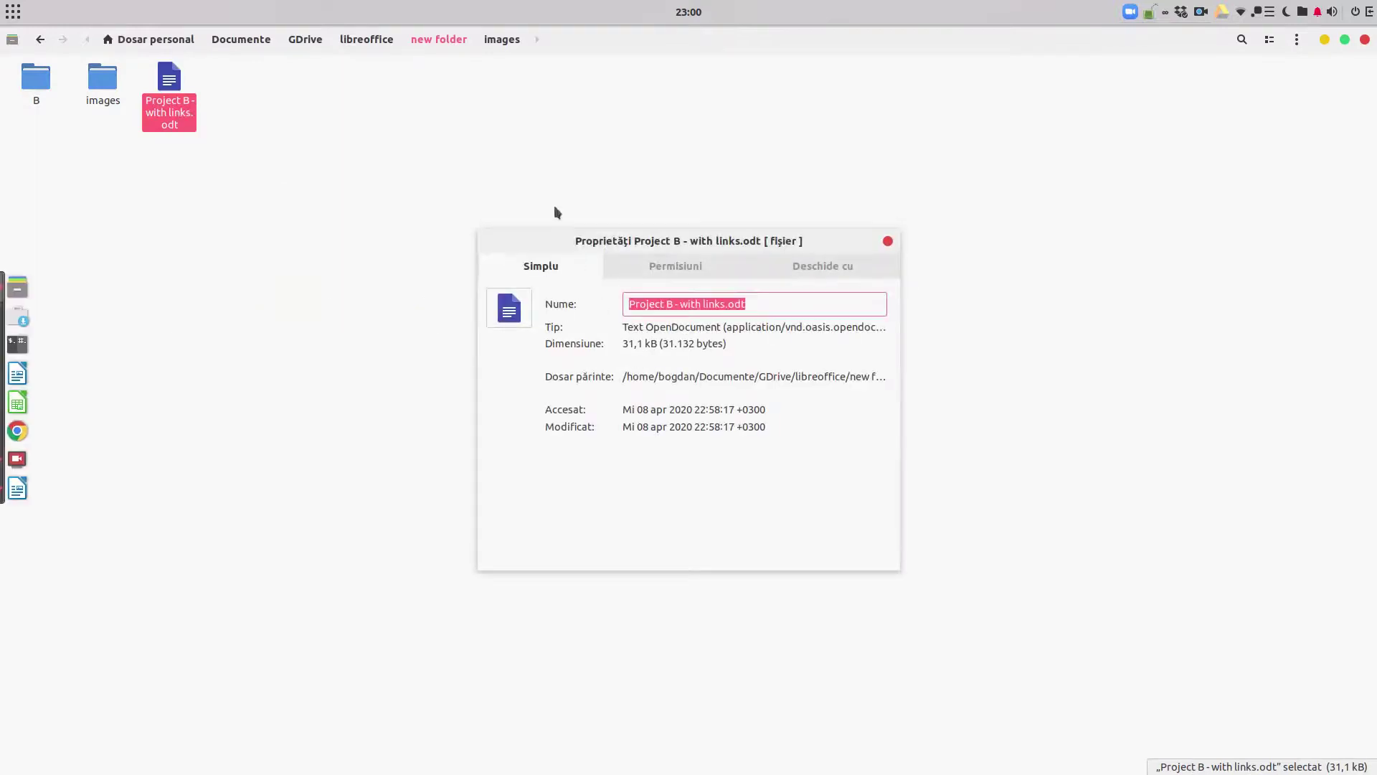
pyautogui.click(888, 241)
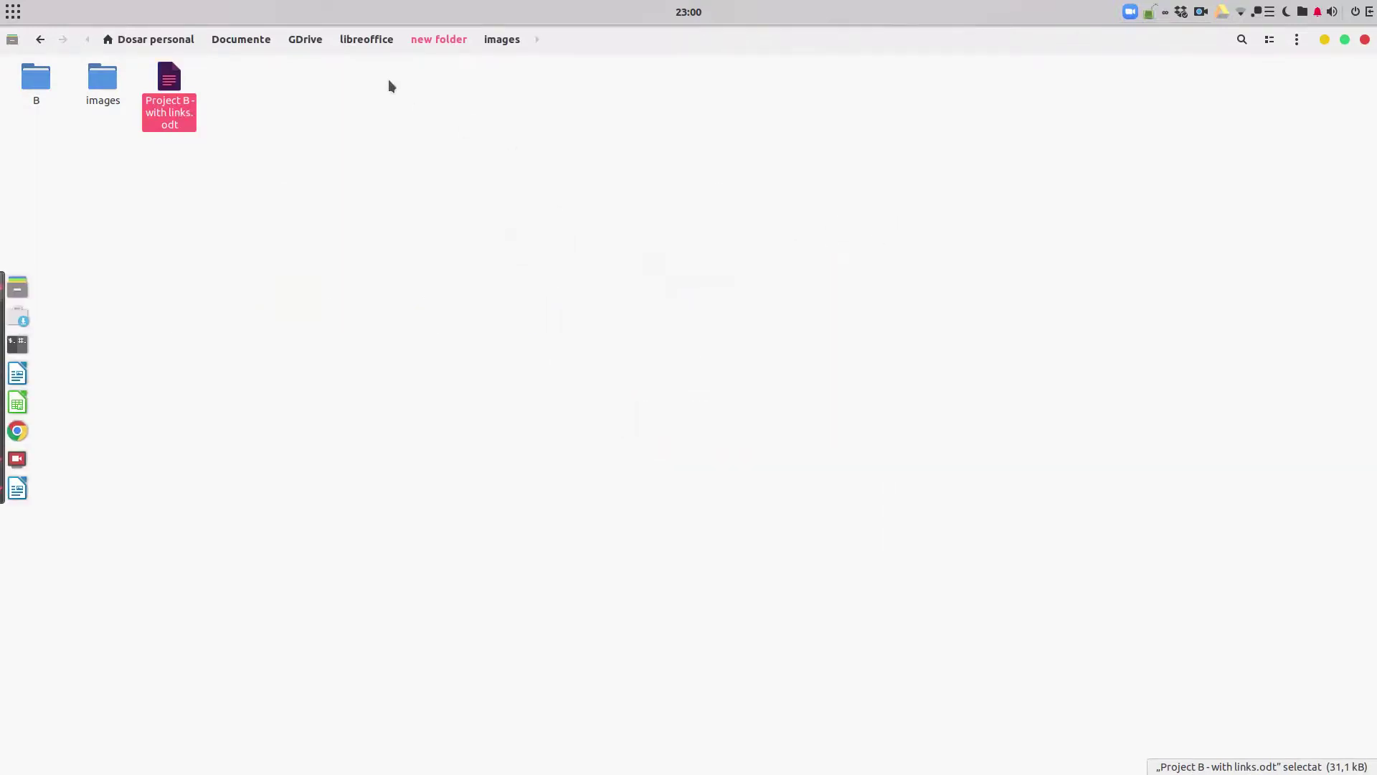
# Step: Compare the file sizes of "Project A - without links.odt" and "Project B - with links.odt" in the "test 1" folder through their properties
pyautogui.click(373, 40)
pyautogui.doubleClick(180, 97)
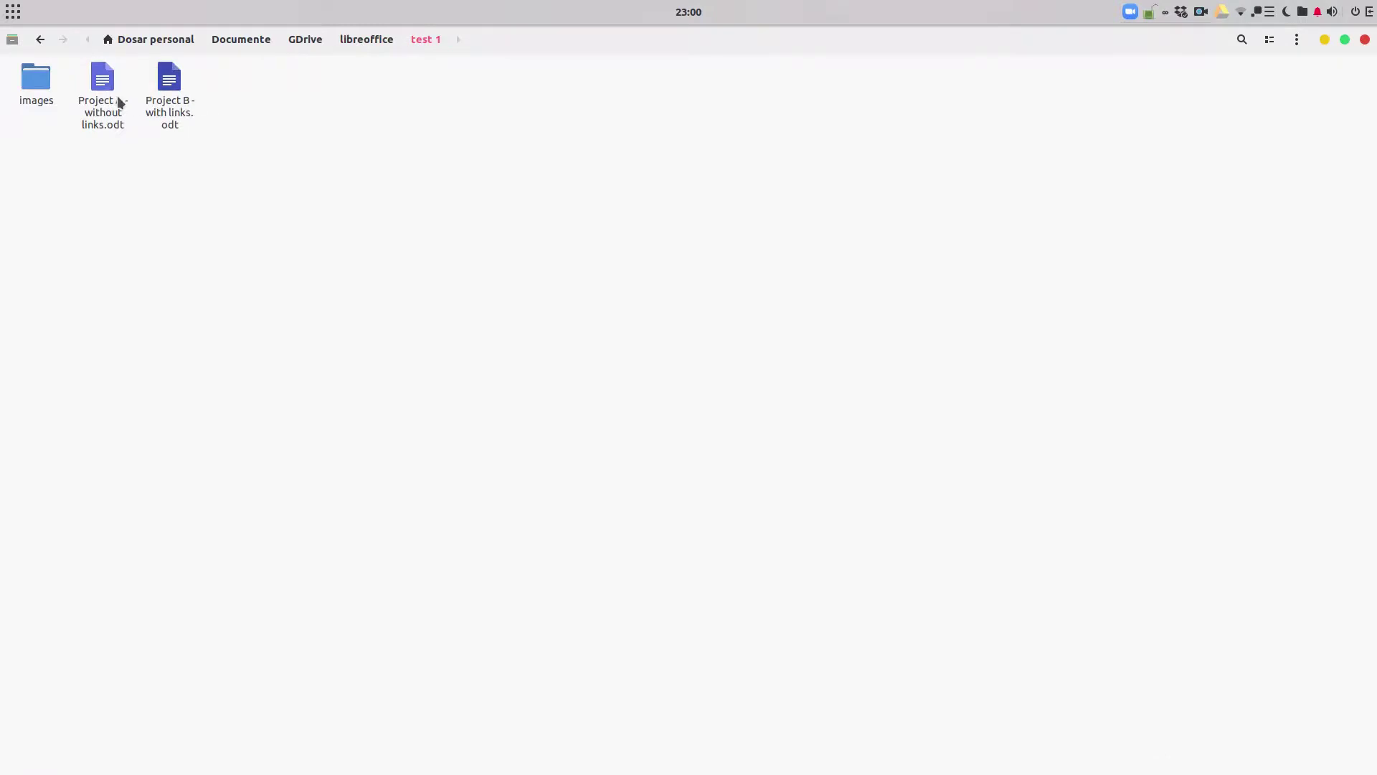
pyautogui.rightClick(119, 103)
pyautogui.click(143, 309)
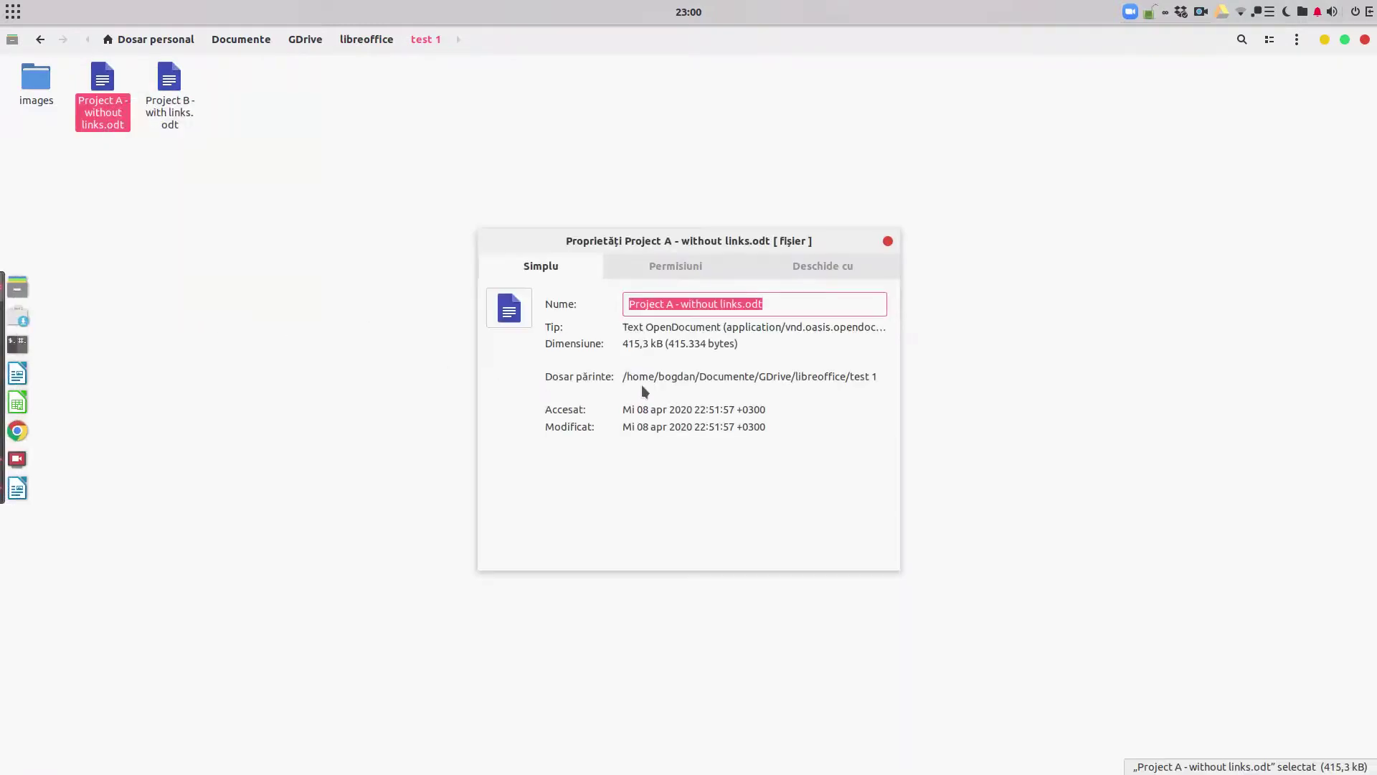
pyautogui.click(888, 241)
pyautogui.rightClick(186, 114)
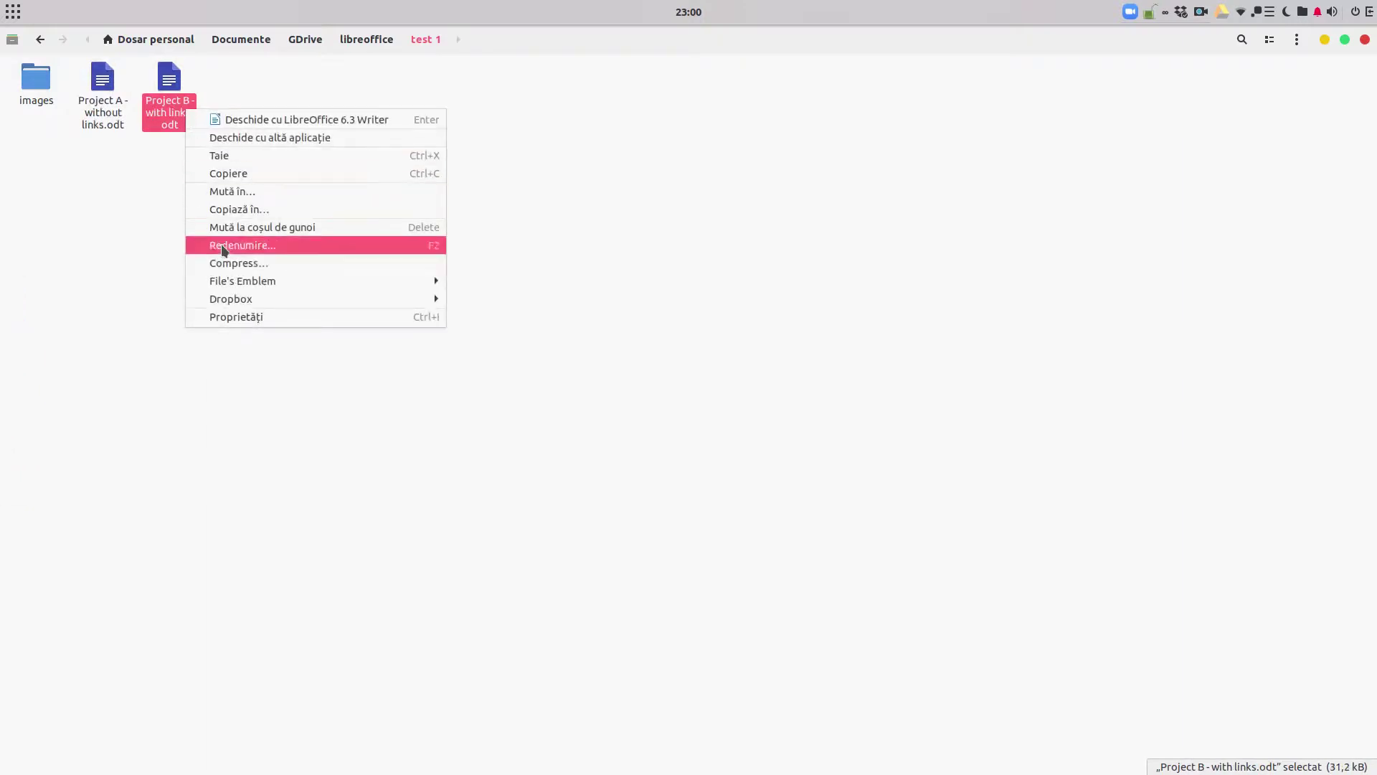
pyautogui.click(240, 316)
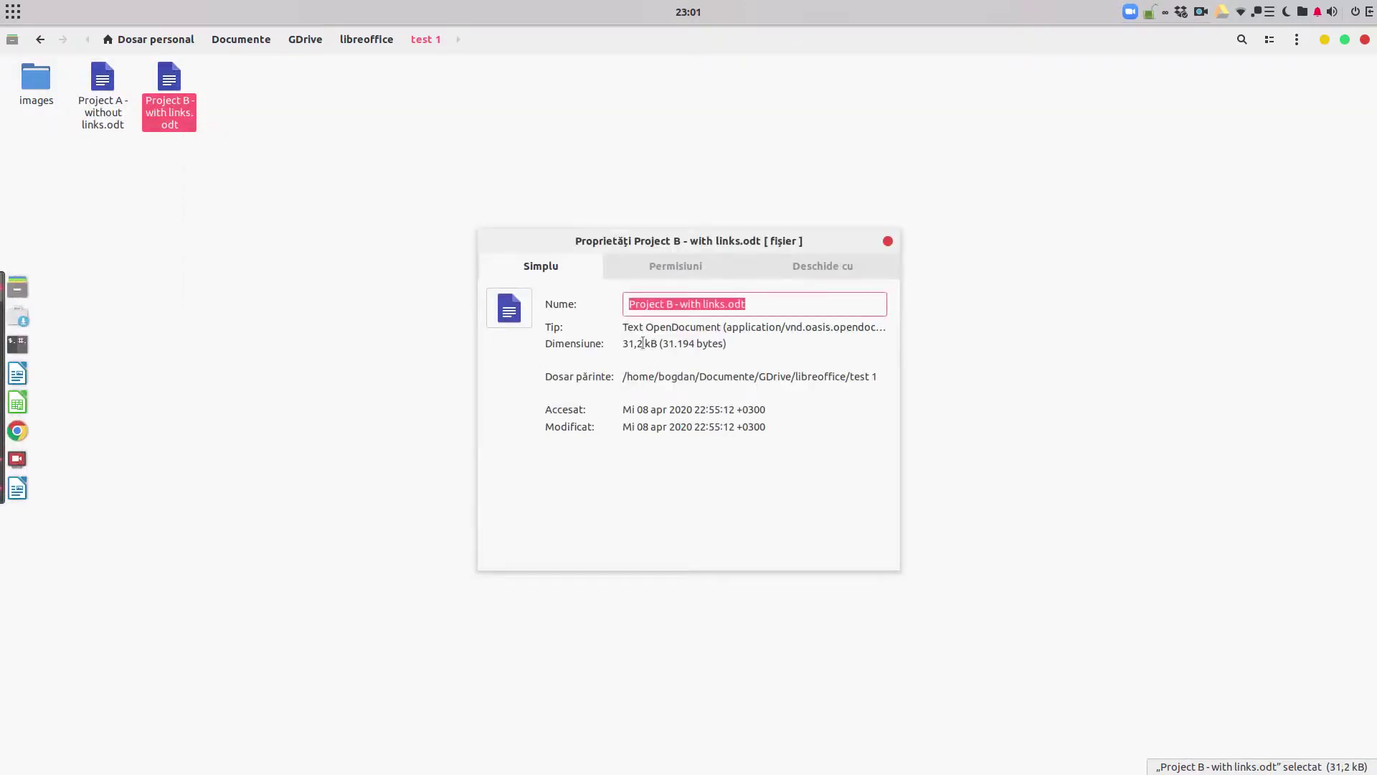
# Step: Close the file properties, view the open linked document, and check the contents of the images folder in "test 1"
pyautogui.click(888, 241)
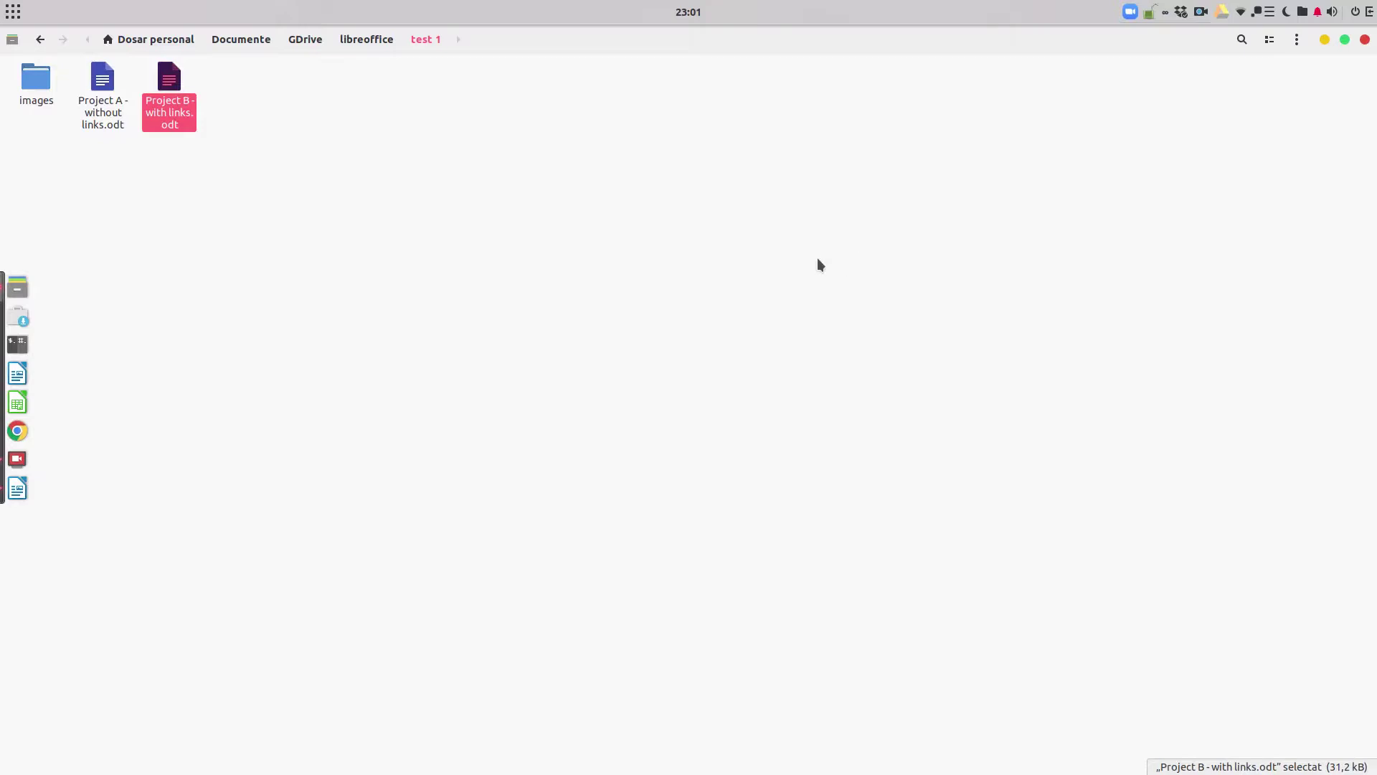
pyautogui.hotkey('alt', 'Tab')
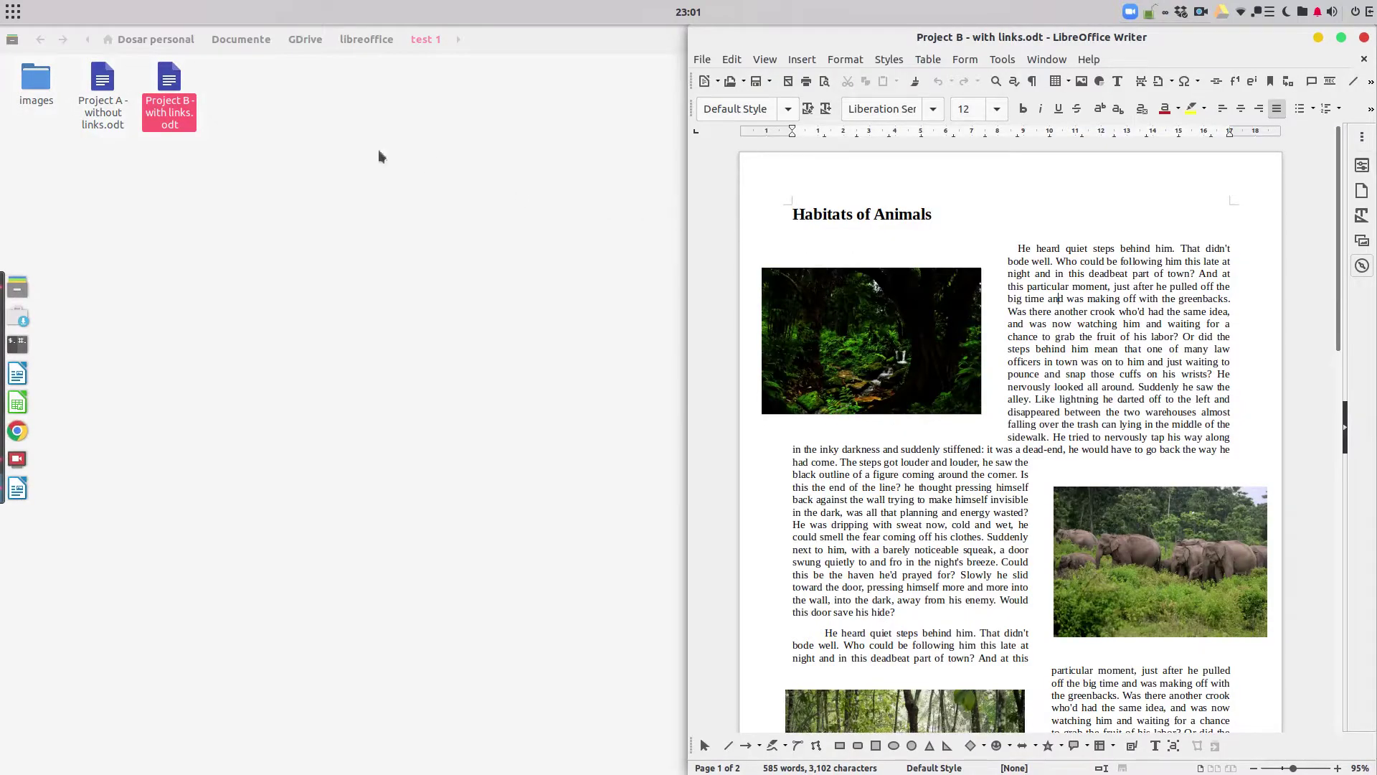
pyautogui.doubleClick(48, 83)
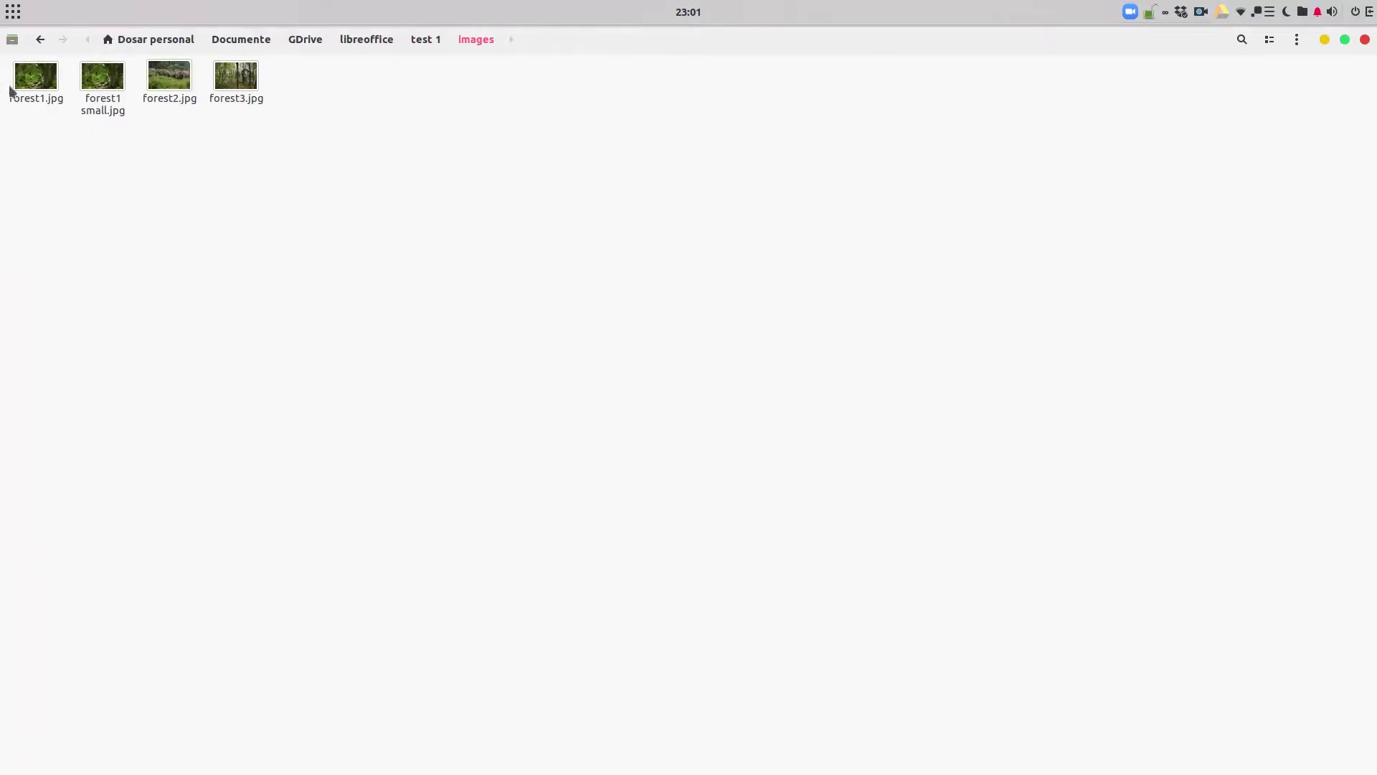
pyautogui.click(414, 42)
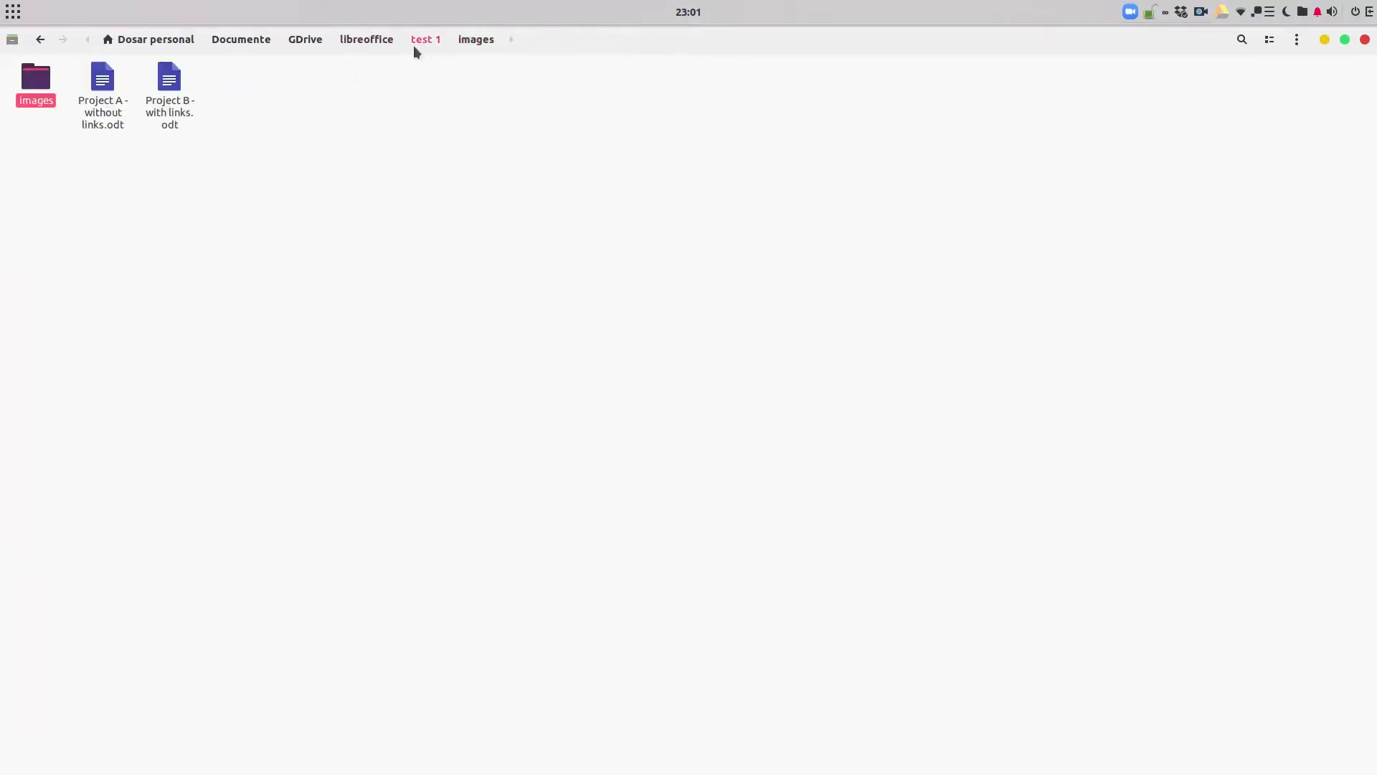
# Step: Copy the images folder together with "Project B - with links.odt" from the "test 1" folder to the clipboard
pyautogui.click(169, 78)
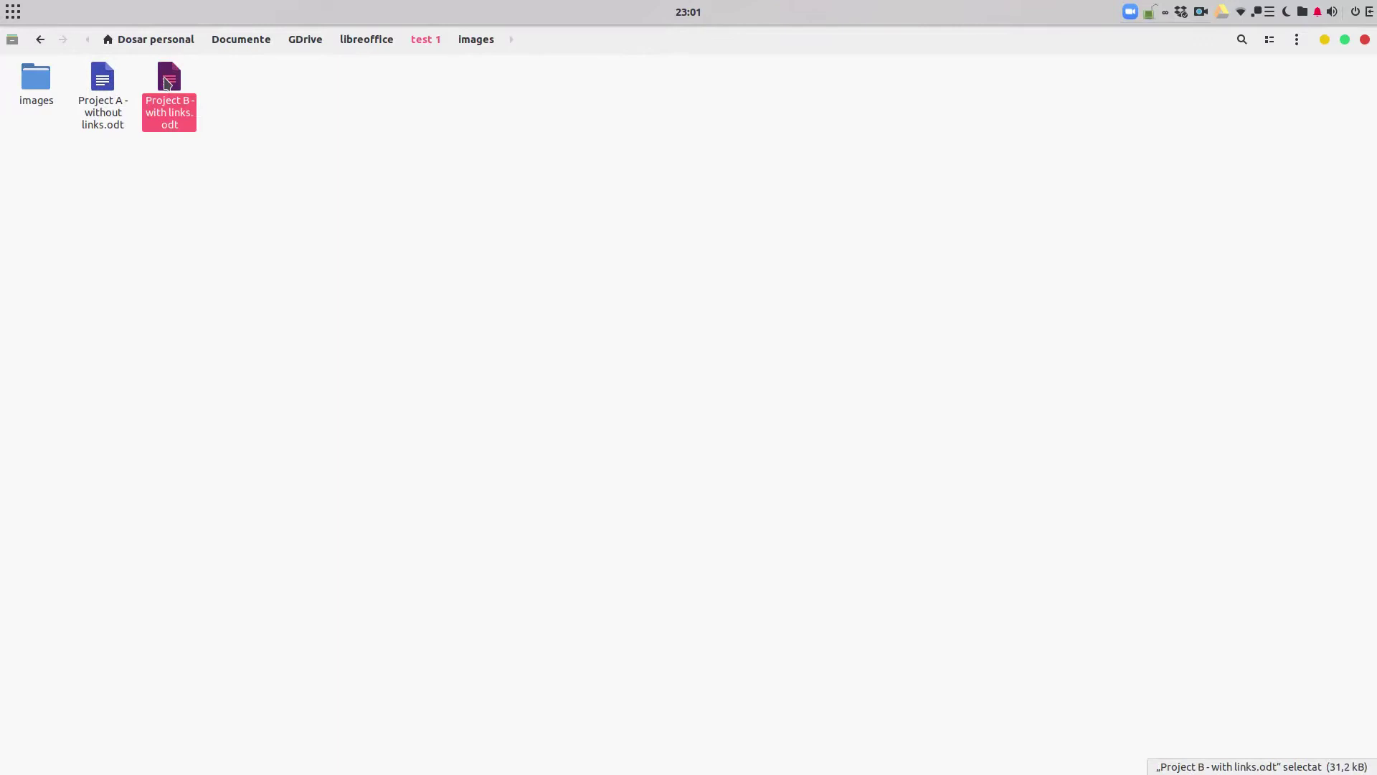
pyautogui.keyDown('ctrl'); pyautogui.click(40, 85); pyautogui.keyUp('ctrl')
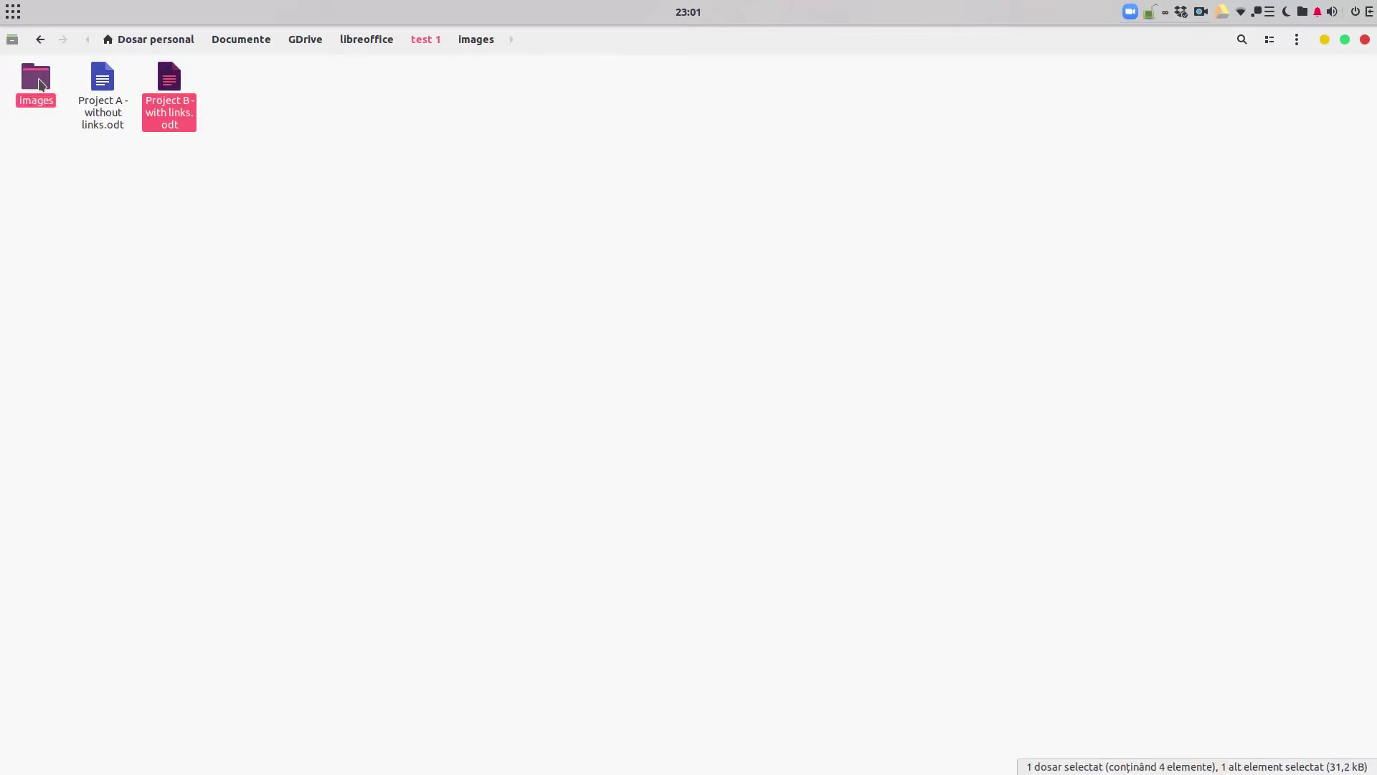
pyautogui.rightClick(40, 85)
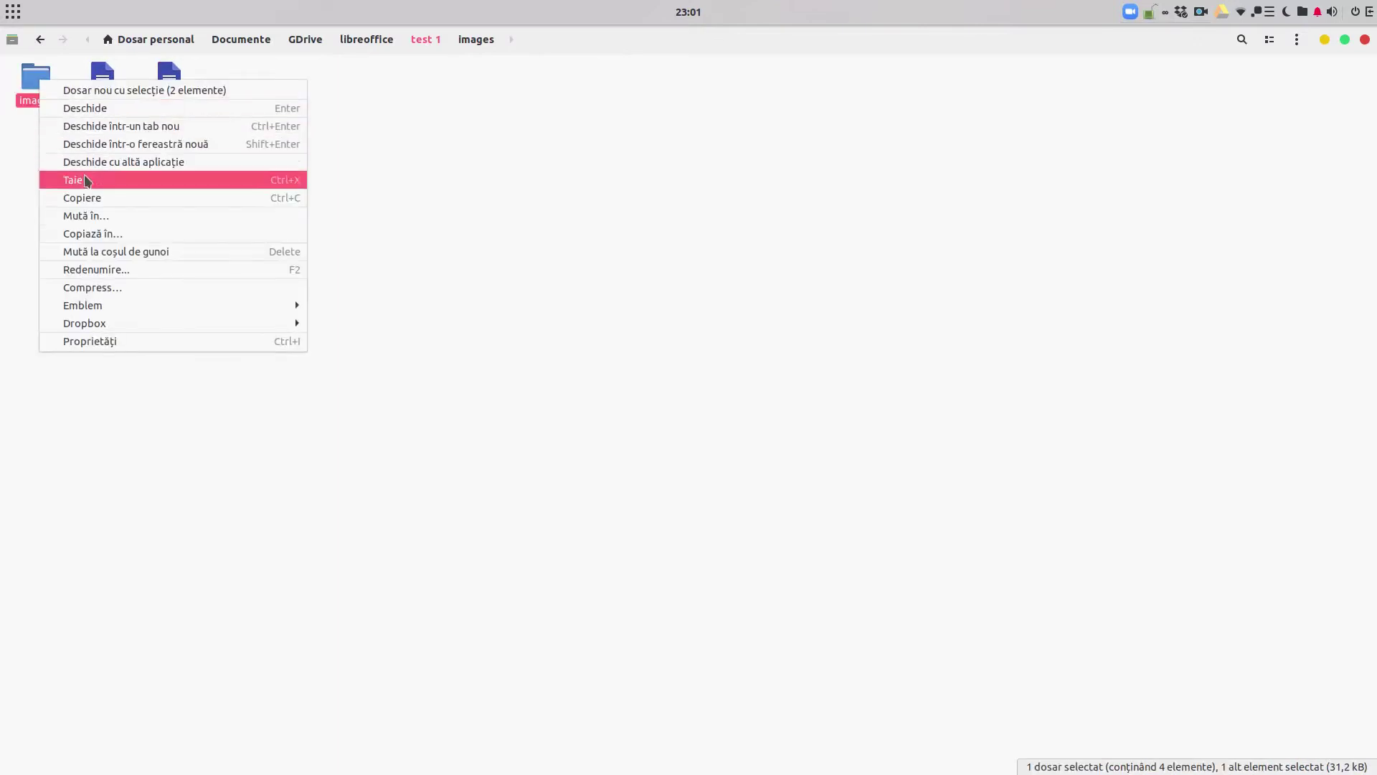
pyautogui.click(98, 195)
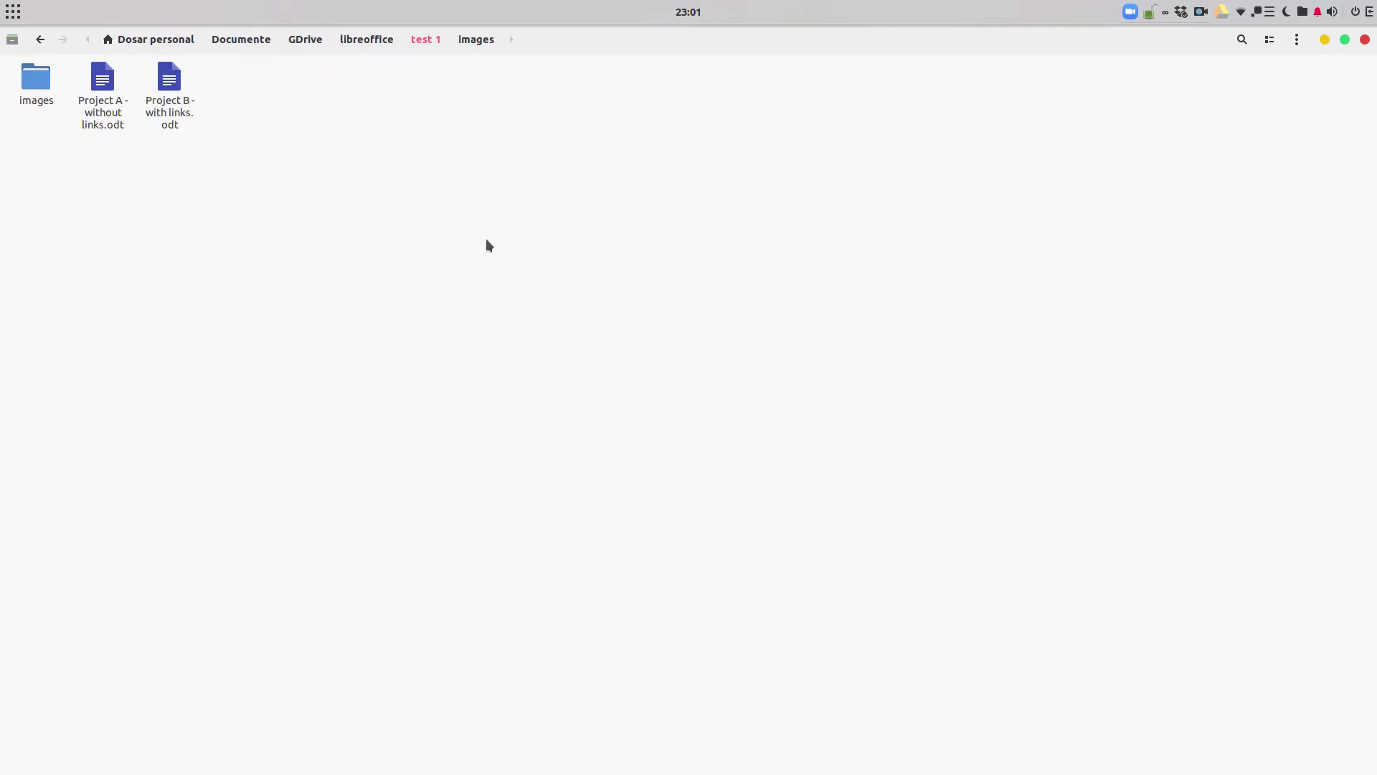
# Step: Switch to the open Writer document and display the LibreOffice version information
pyautogui.doubleClick(169, 108)
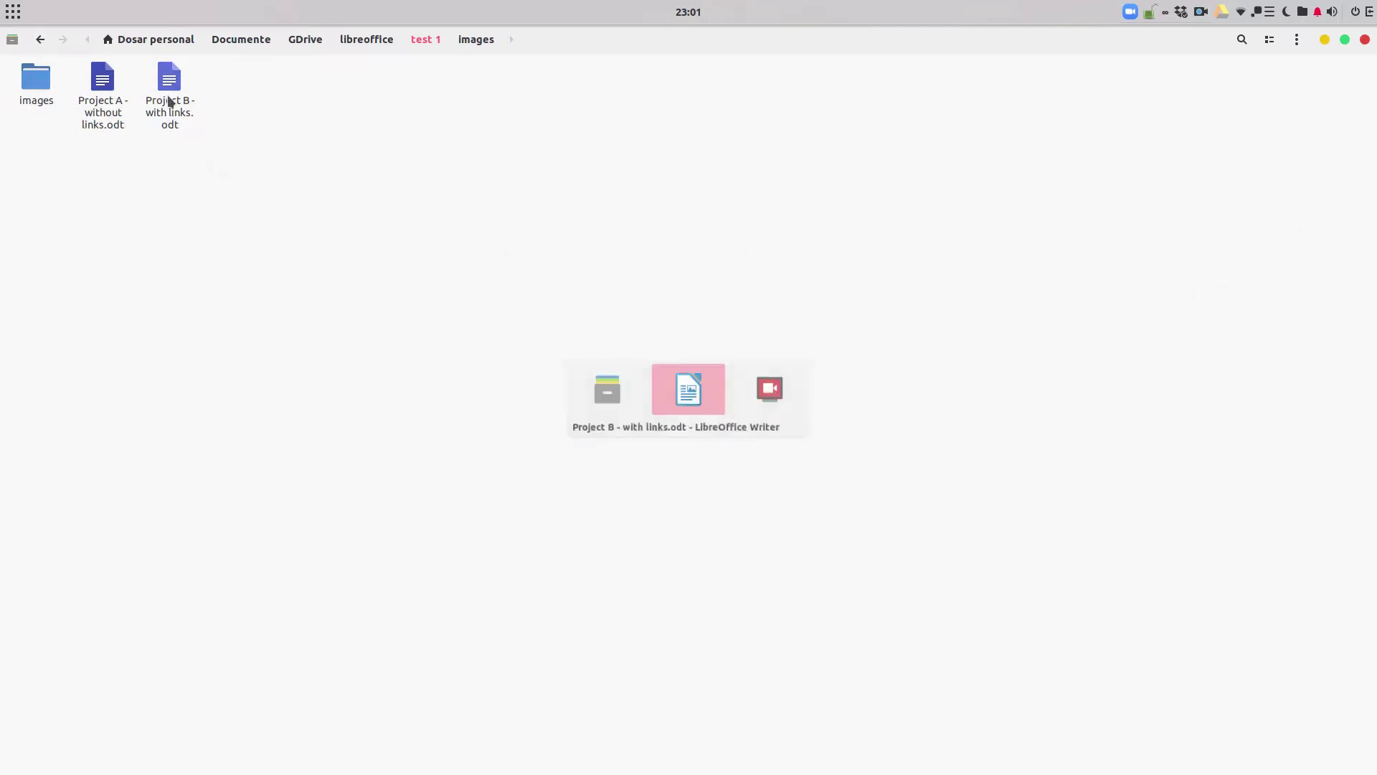
pyautogui.click(1089, 59)
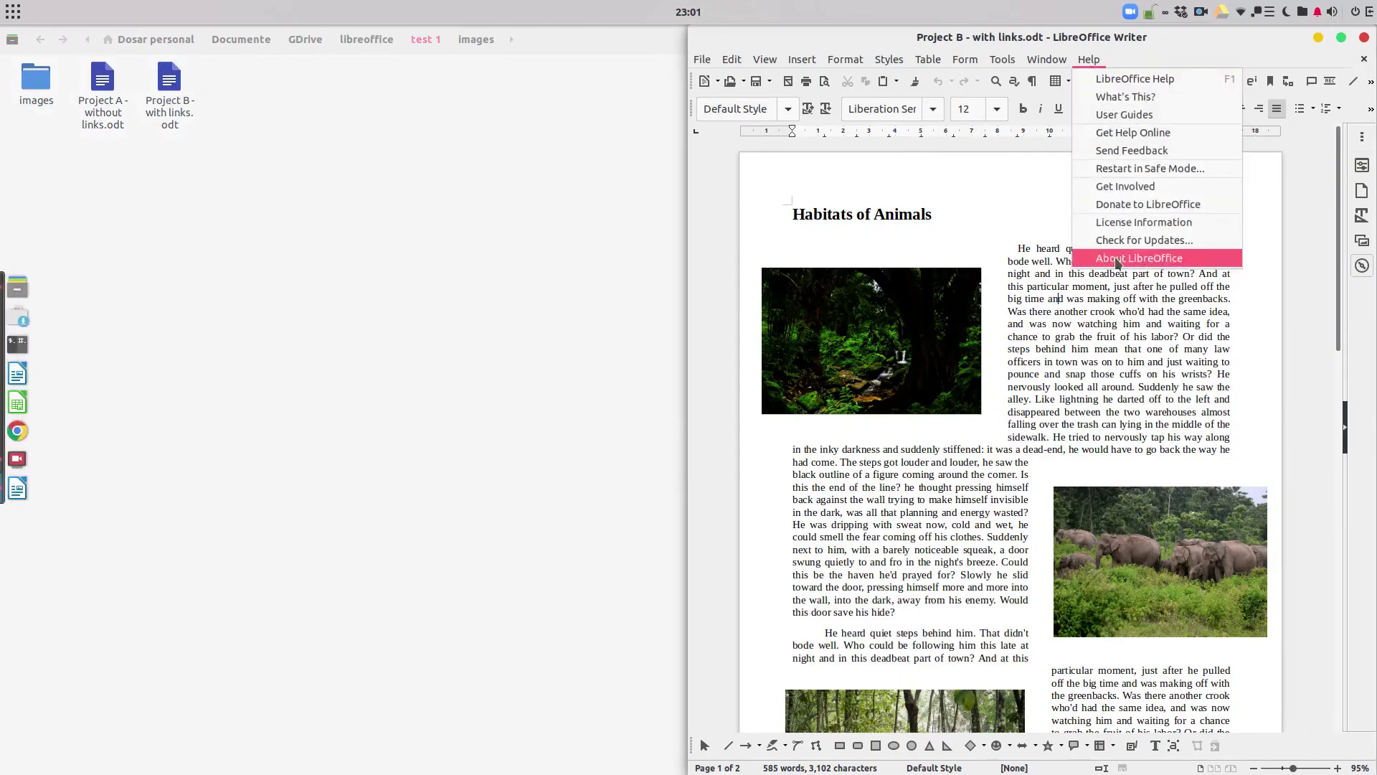
pyautogui.click(1130, 252)
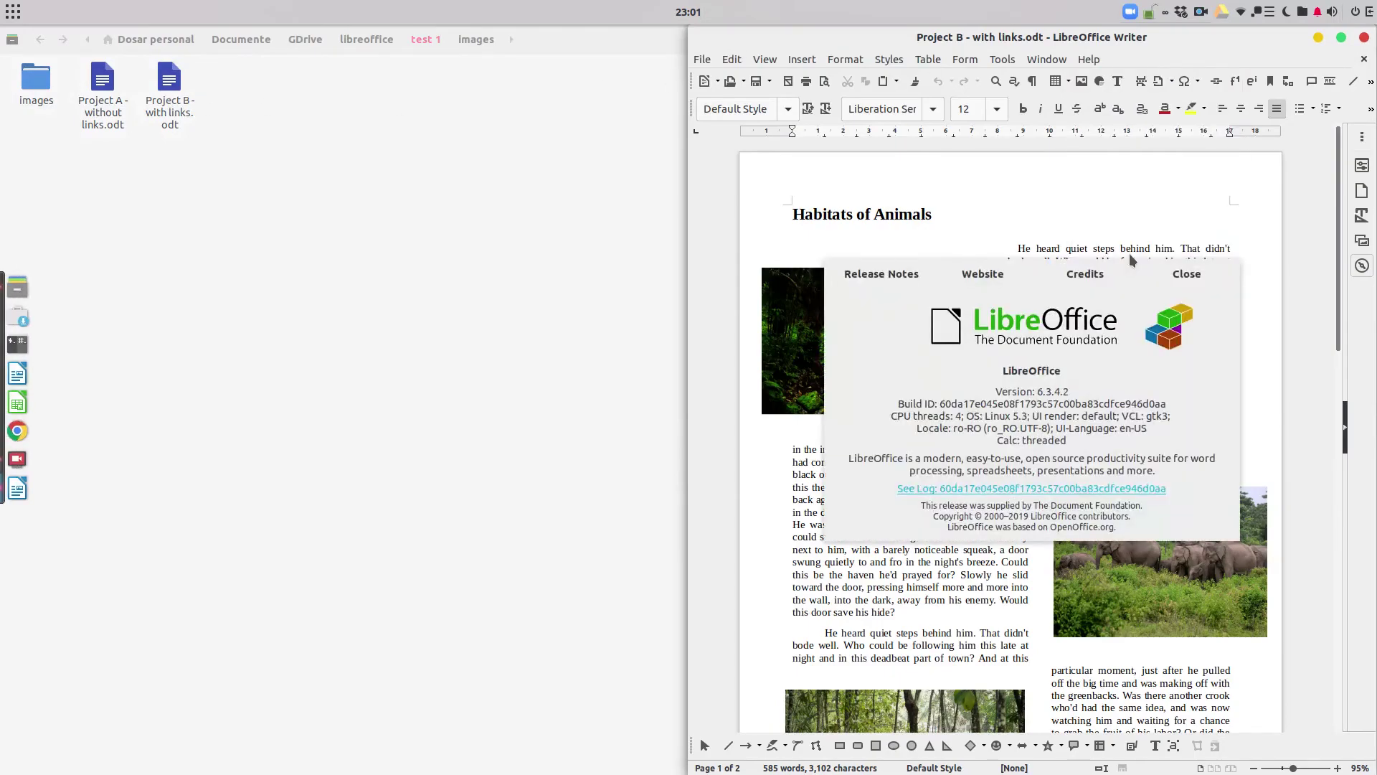